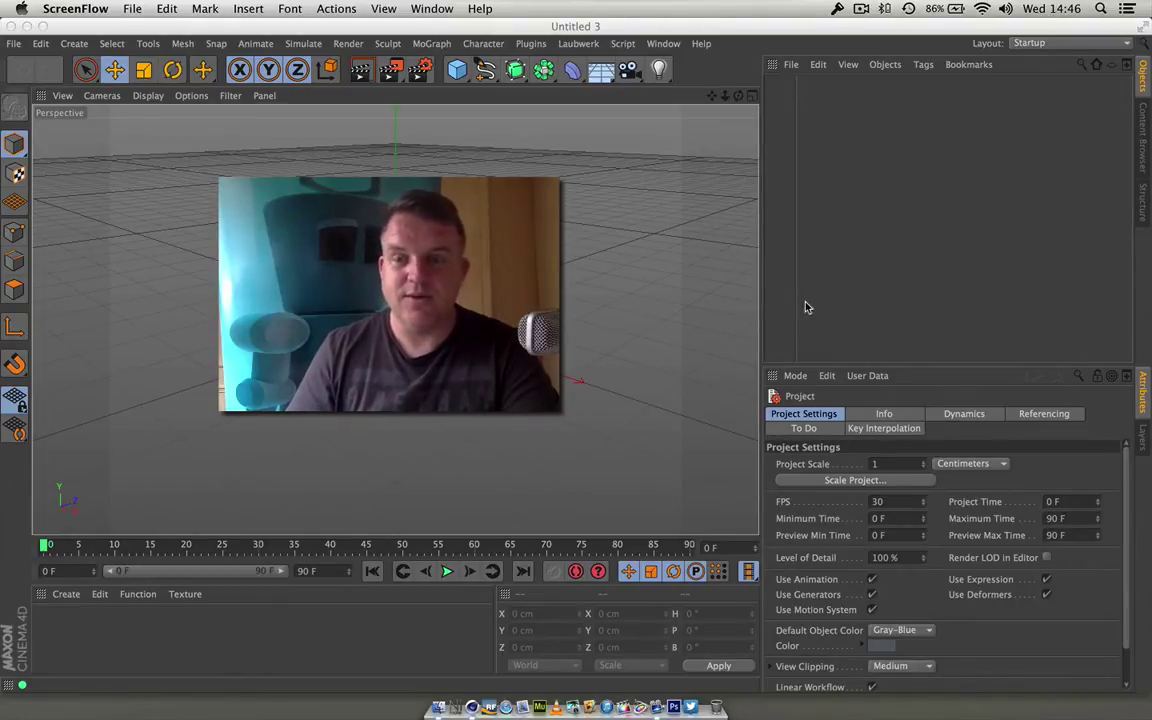
- Add a MoText object to the scene and move it along the X axis to about -100 cm
{"action": "left_click", "coordinate": [1141, 27]}
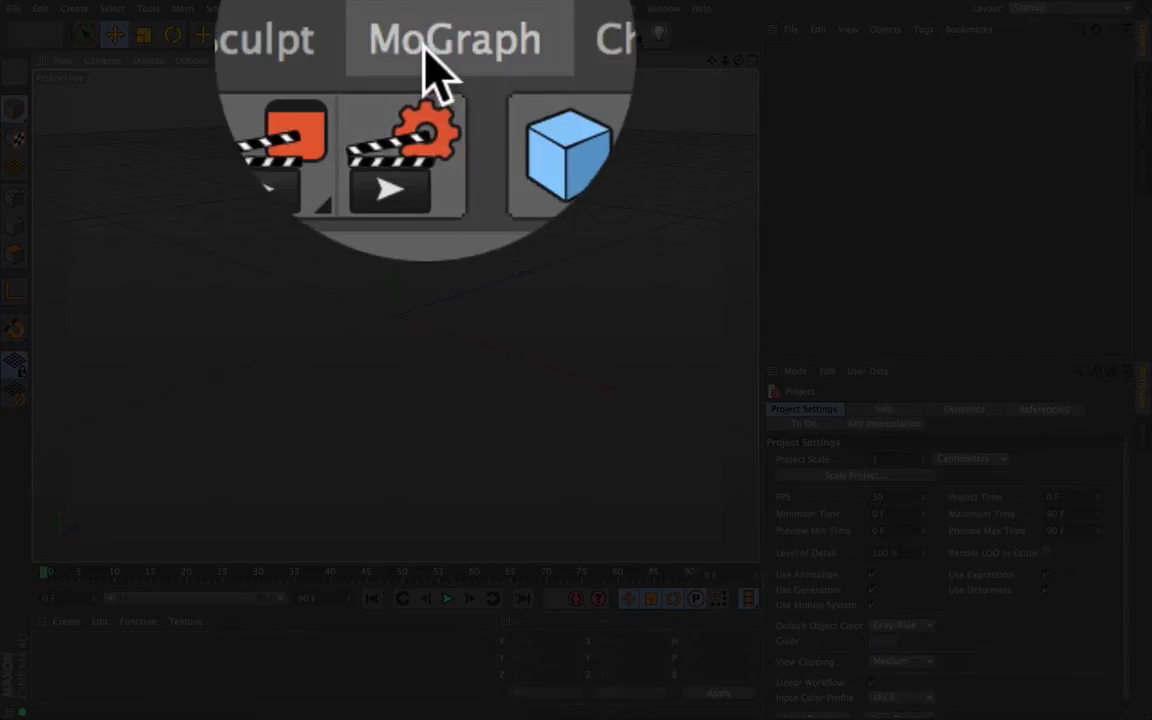
{"action": "left_click", "coordinate": [424, 10]}
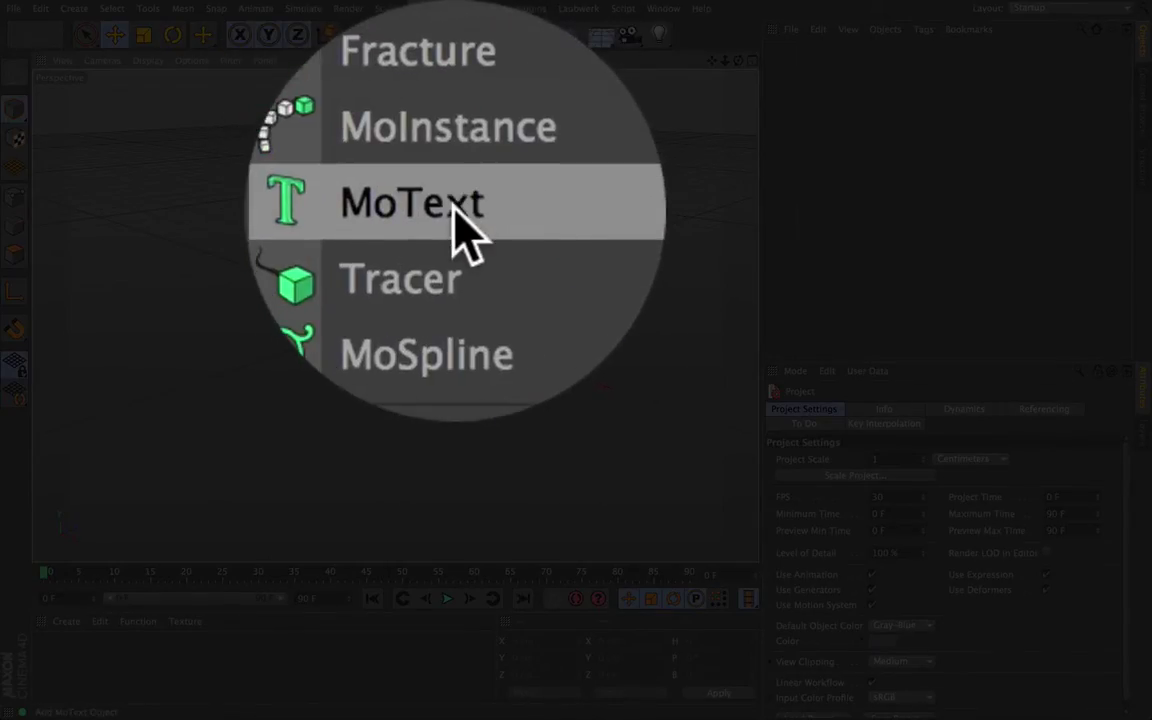
{"action": "left_click", "coordinate": [452, 210]}
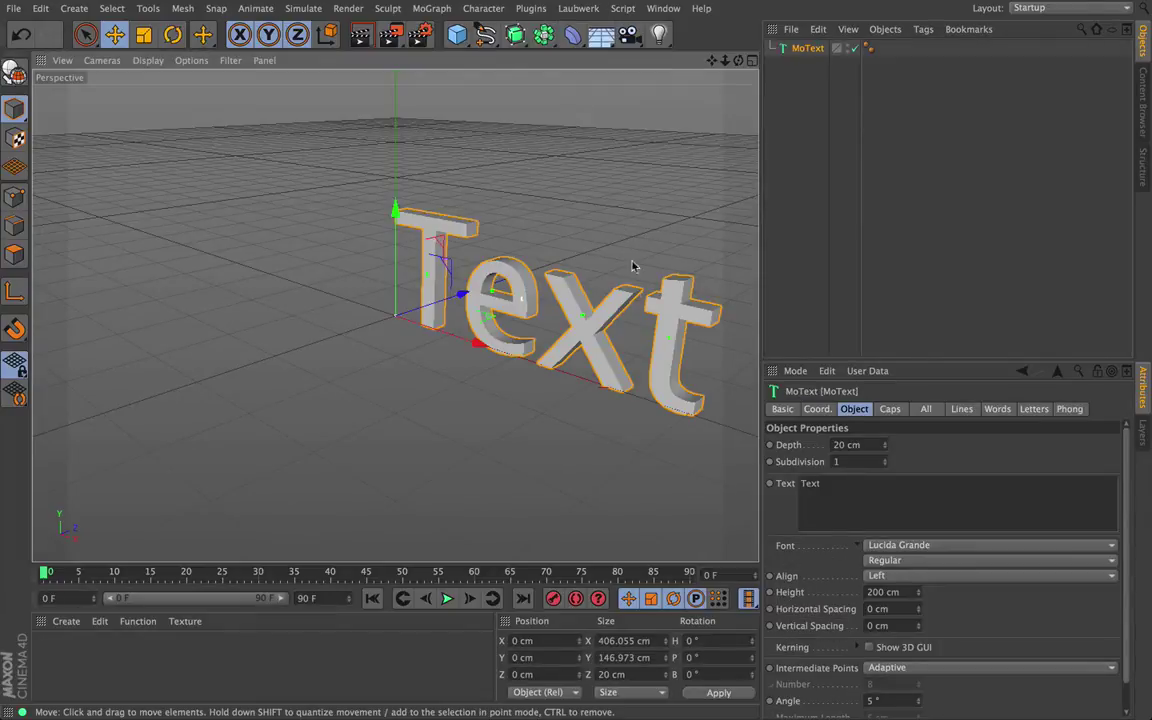
{"action": "left_click_drag", "start_coordinate": [478, 342], "coordinate": [427, 330]}
- Change the MoText object's text to "Renderbots" and set its font to 04b
{"action": "left_click_drag", "start_coordinate": [834, 484], "coordinate": [790, 482]}
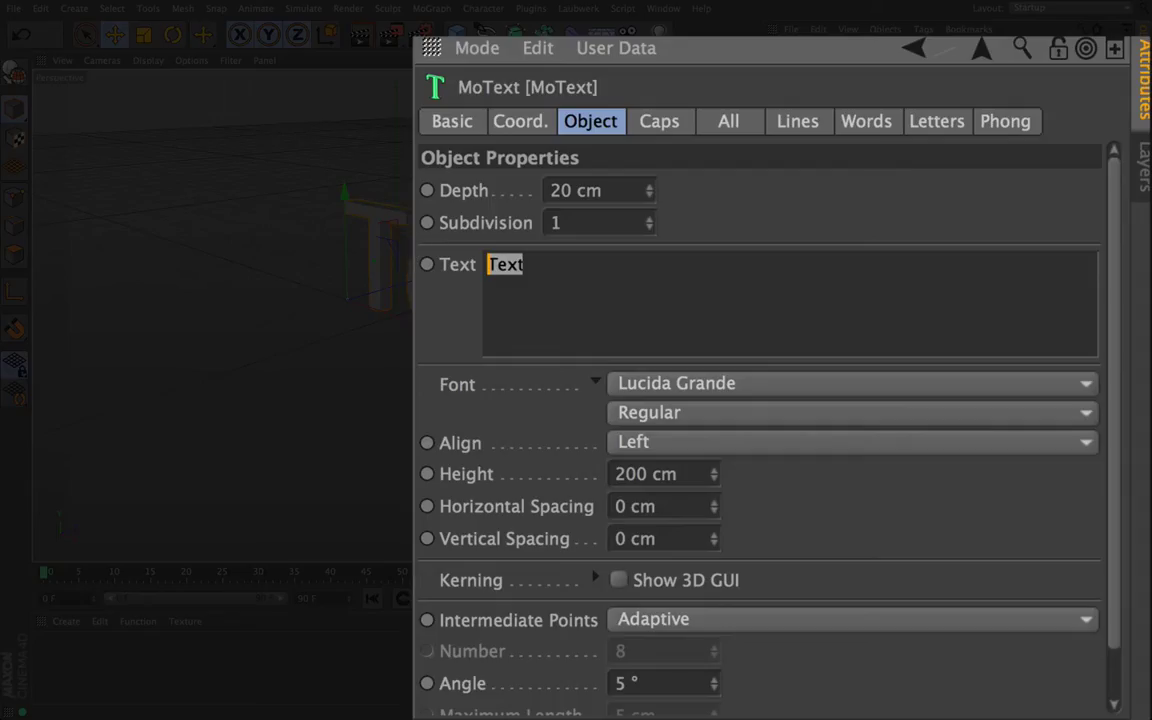
{"action": "type", "text": "Renderbo"}
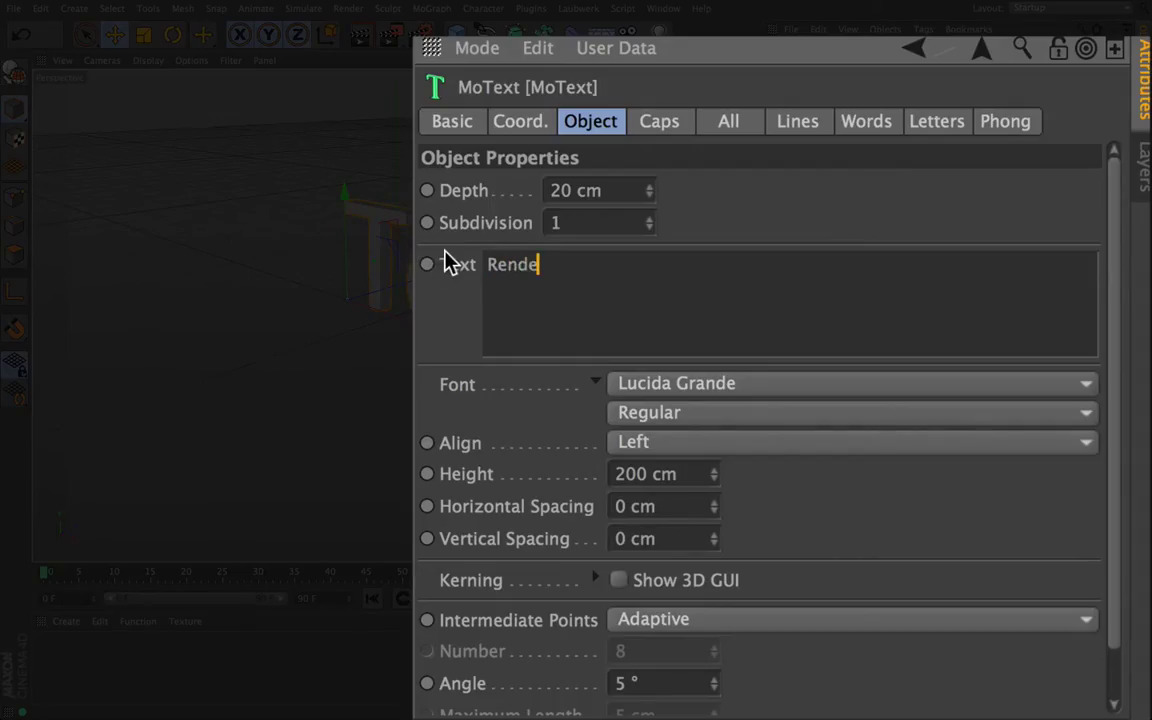
{"action": "type", "text": "ts"}
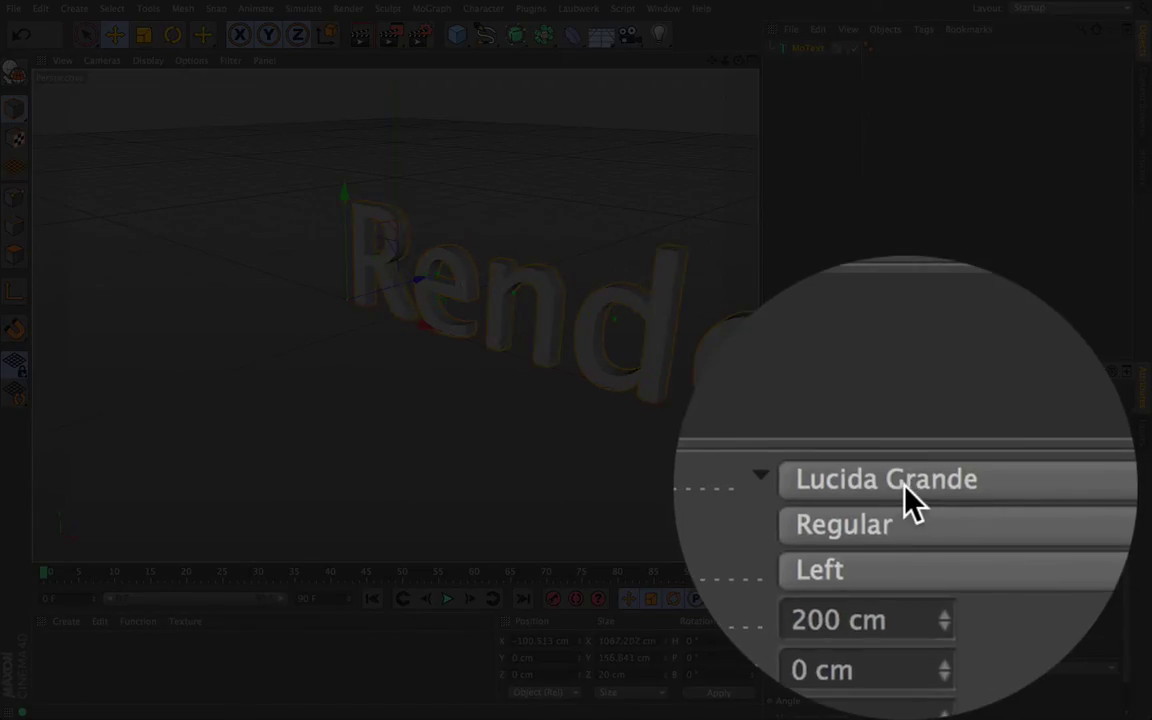
{"action": "left_click", "coordinate": [915, 549]}
{"action": "scroll", "coordinate": [918, 229], "scroll_direction": "up", "scroll_amount": 15}
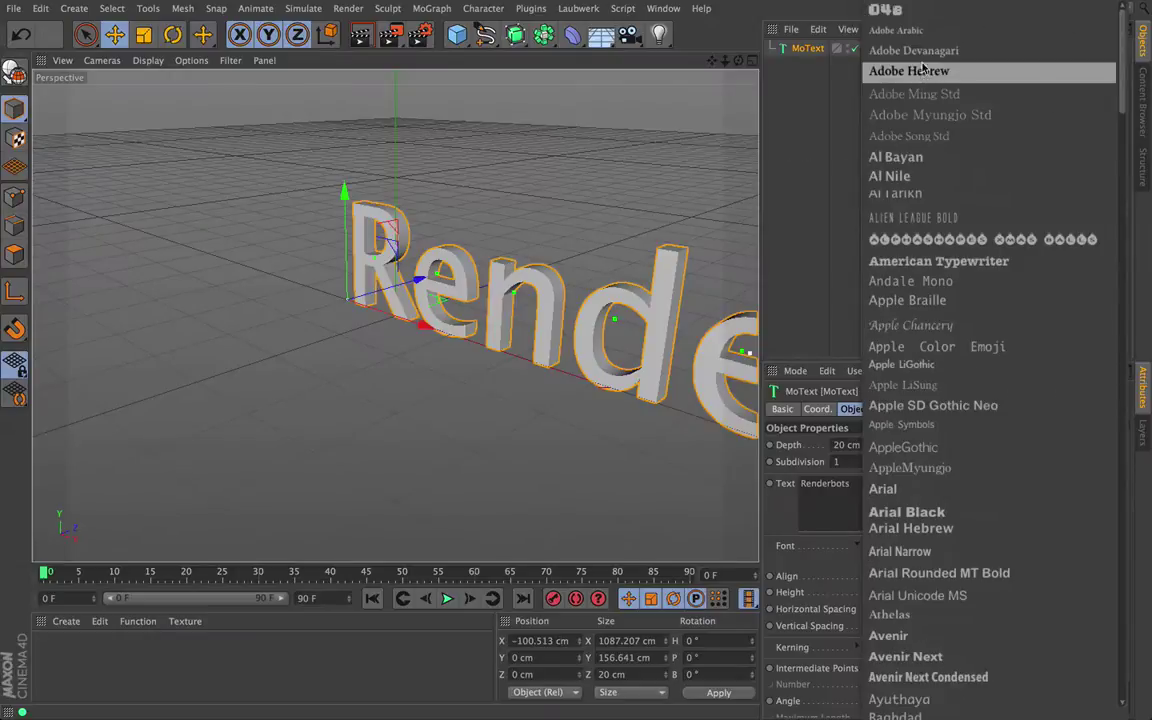
{"action": "left_click", "coordinate": [890, 10]}
- Configure the render output with the HDV/HDTV 720 25 preset and set the frame range to All Frames
{"action": "left_click_drag", "start_coordinate": [710, 62], "coordinate": [423, 4]}
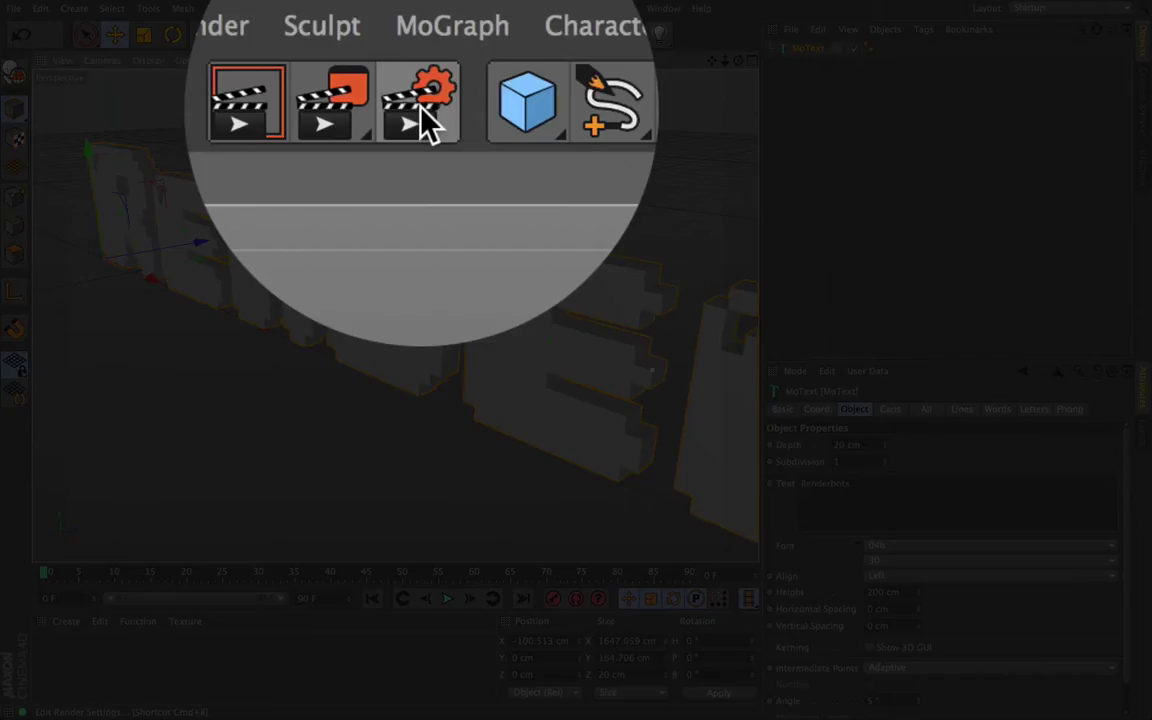
{"action": "left_click", "coordinate": [388, 37]}
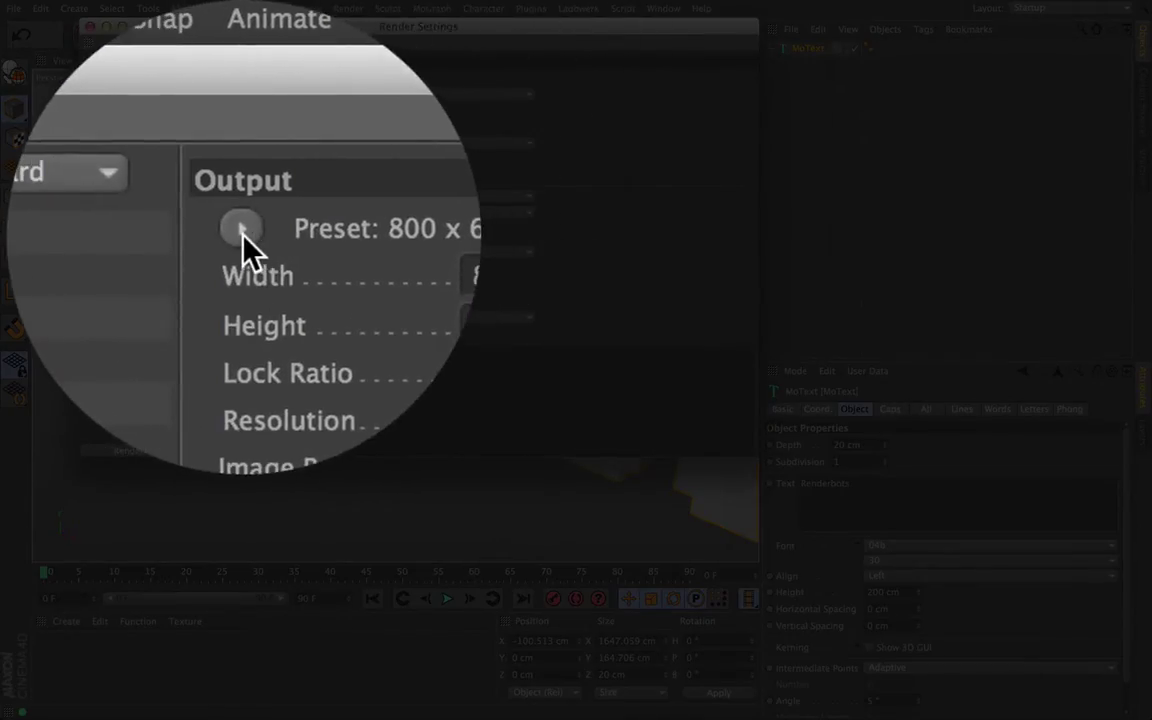
{"action": "left_click", "coordinate": [218, 211]}
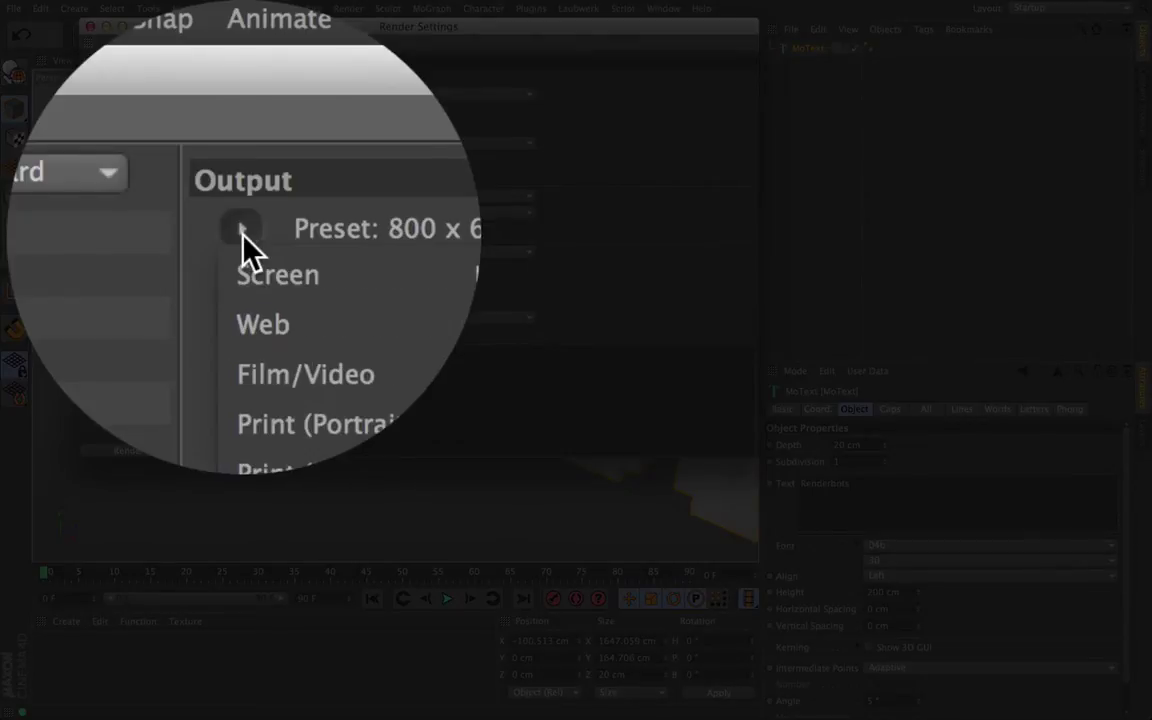
{"action": "mouse_move", "coordinate": [265, 250]}
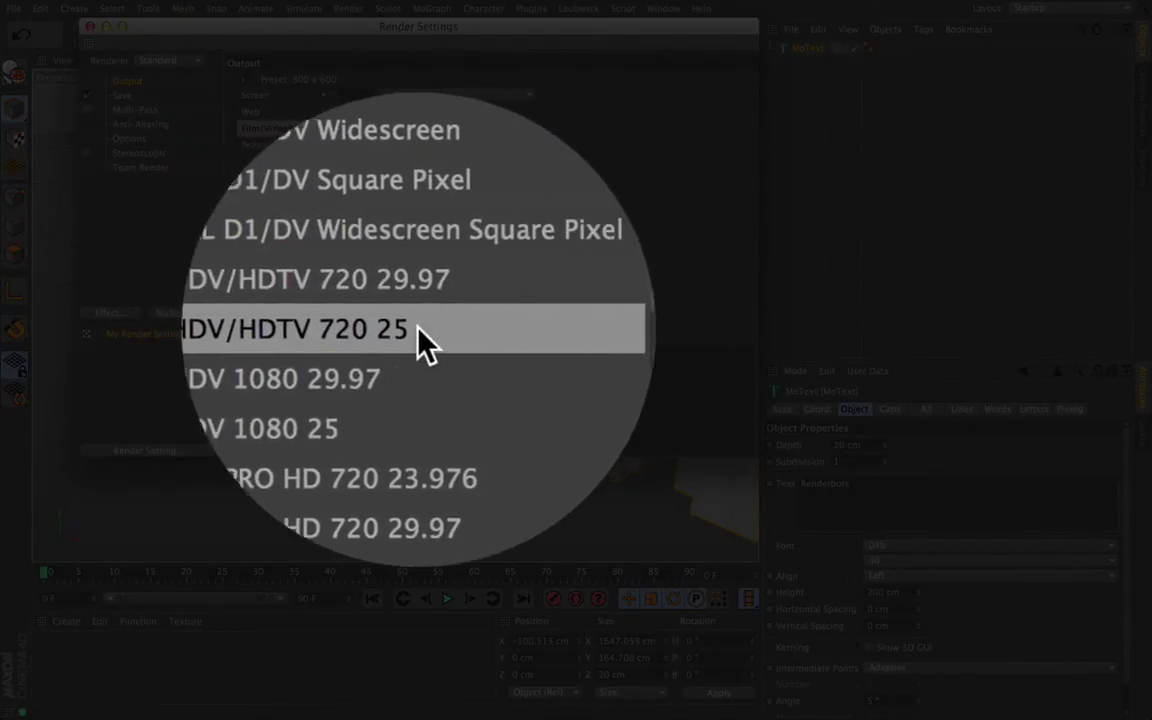
{"action": "left_click", "coordinate": [422, 333]}
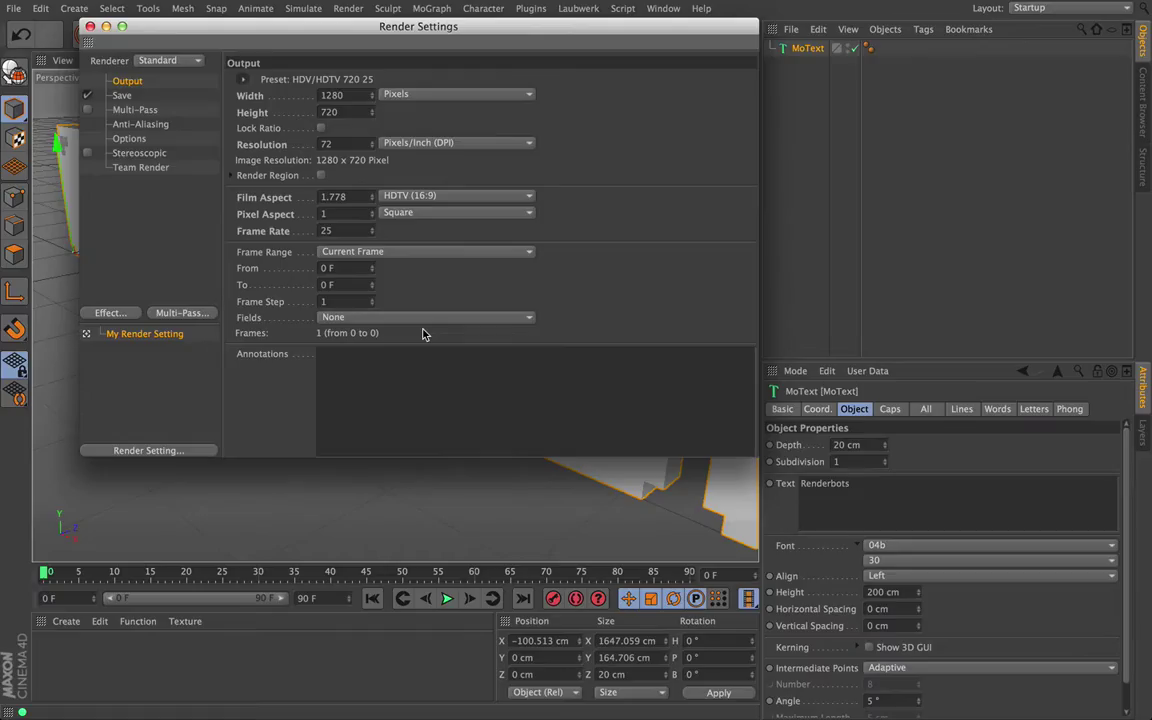
{"action": "left_click", "coordinate": [397, 252]}
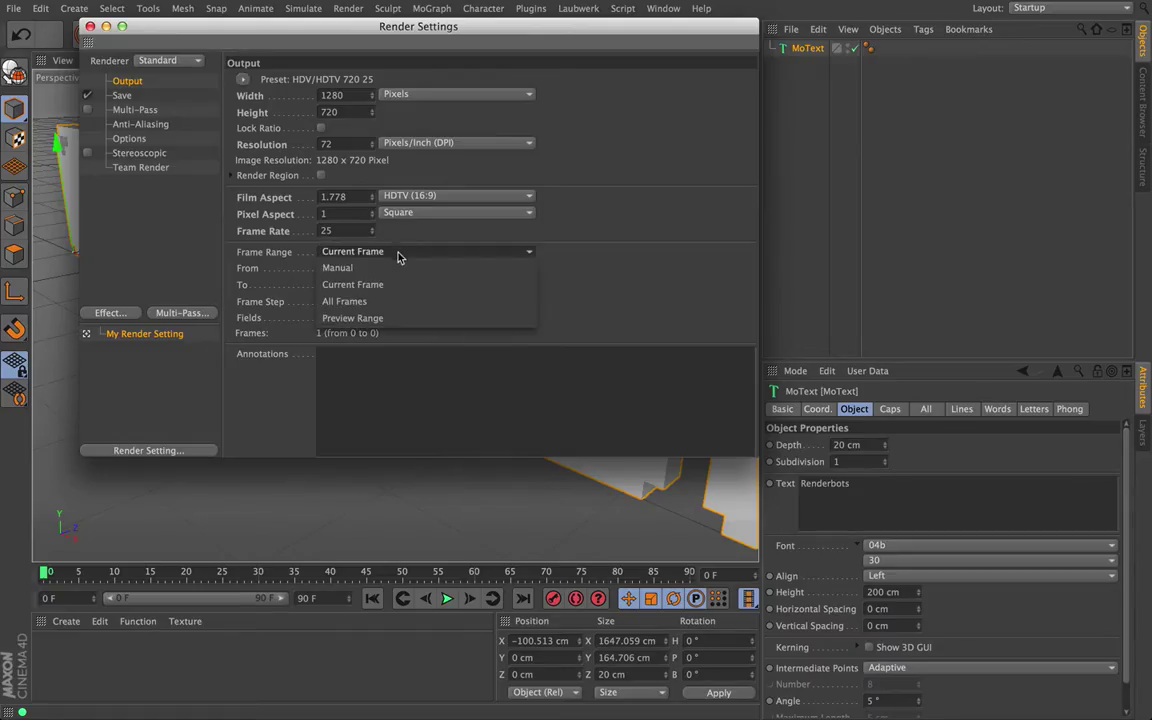
{"action": "left_click", "coordinate": [365, 301]}
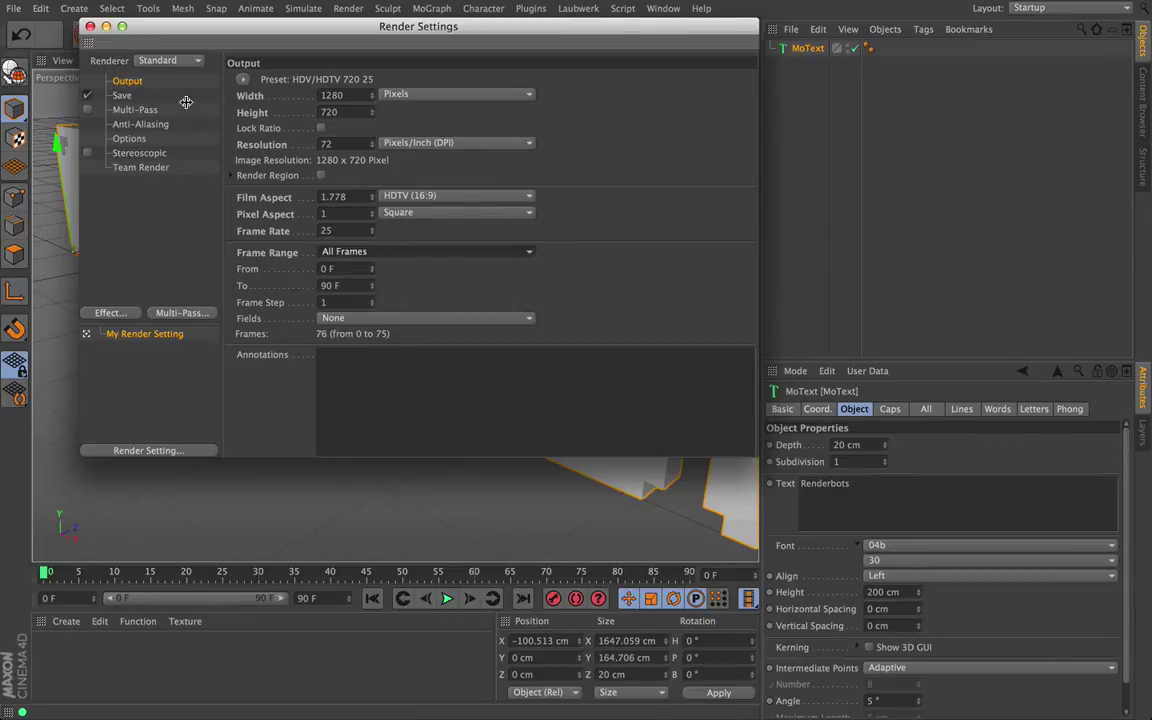
{"action": "left_click", "coordinate": [90, 27]}
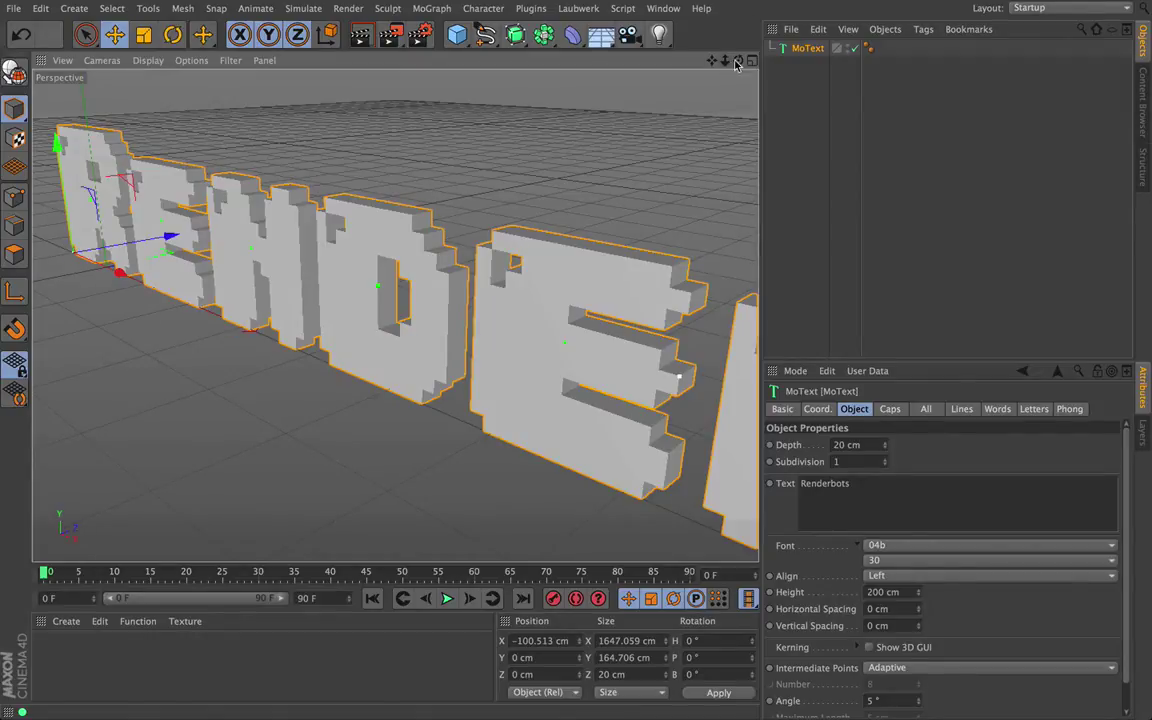
- Add a standard Camera object that frames the whole Renderbots text at an angle
{"action": "left_click_drag", "start_coordinate": [725, 60], "coordinate": [540, 60]}
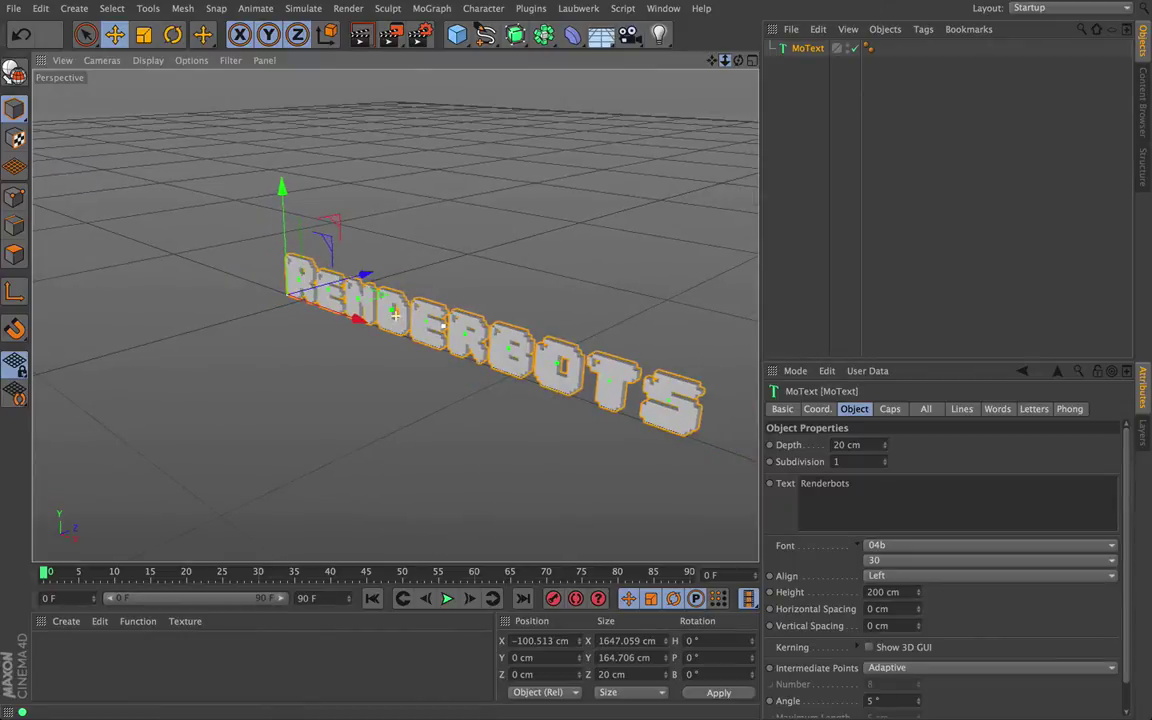
{"action": "left_click_drag", "start_coordinate": [735, 61], "coordinate": [665, 39]}
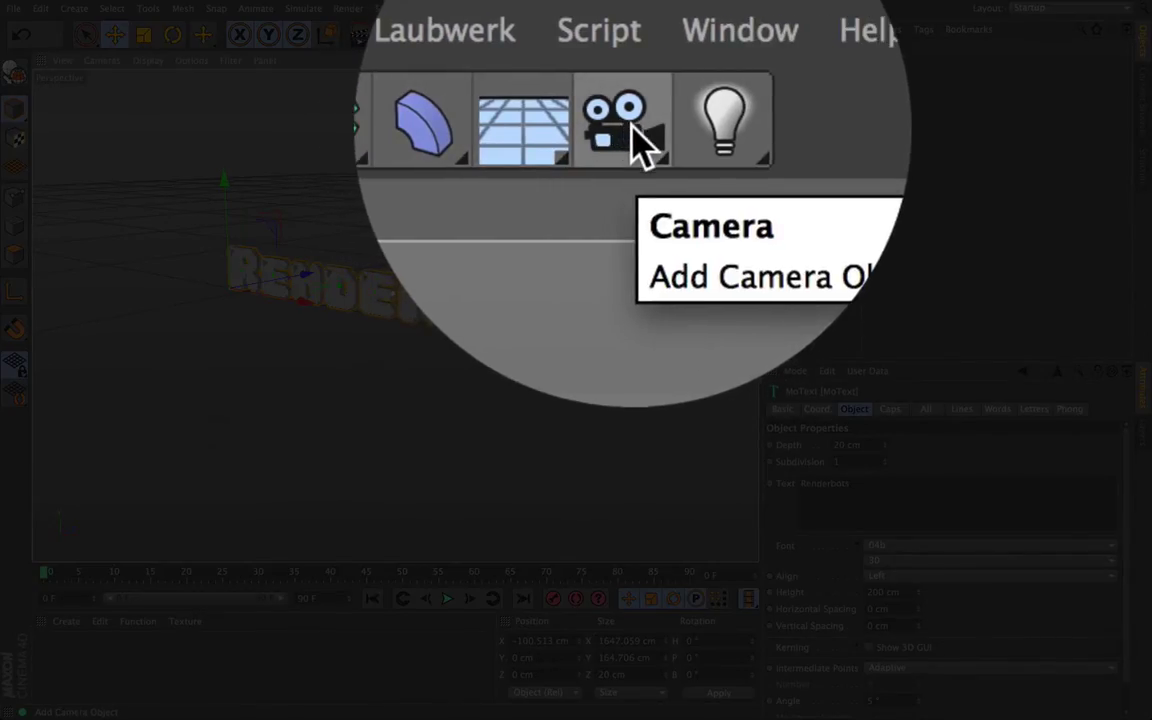
{"action": "left_click", "coordinate": [634, 141]}
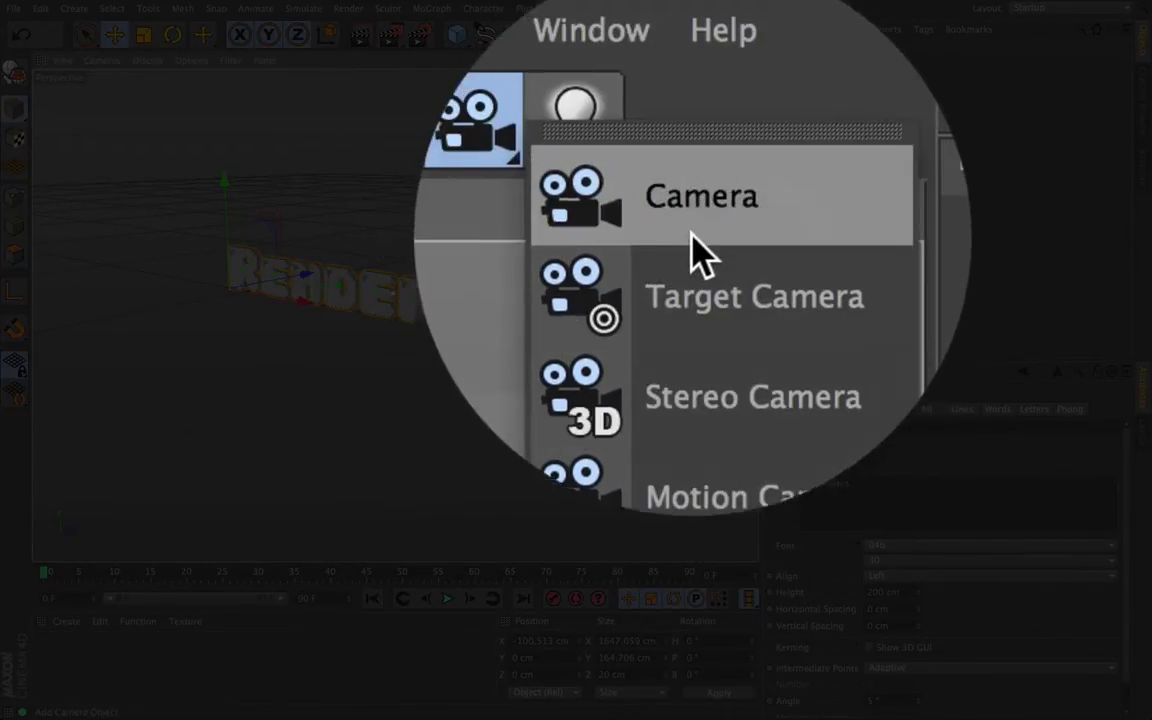
{"action": "left_click", "coordinate": [700, 230]}
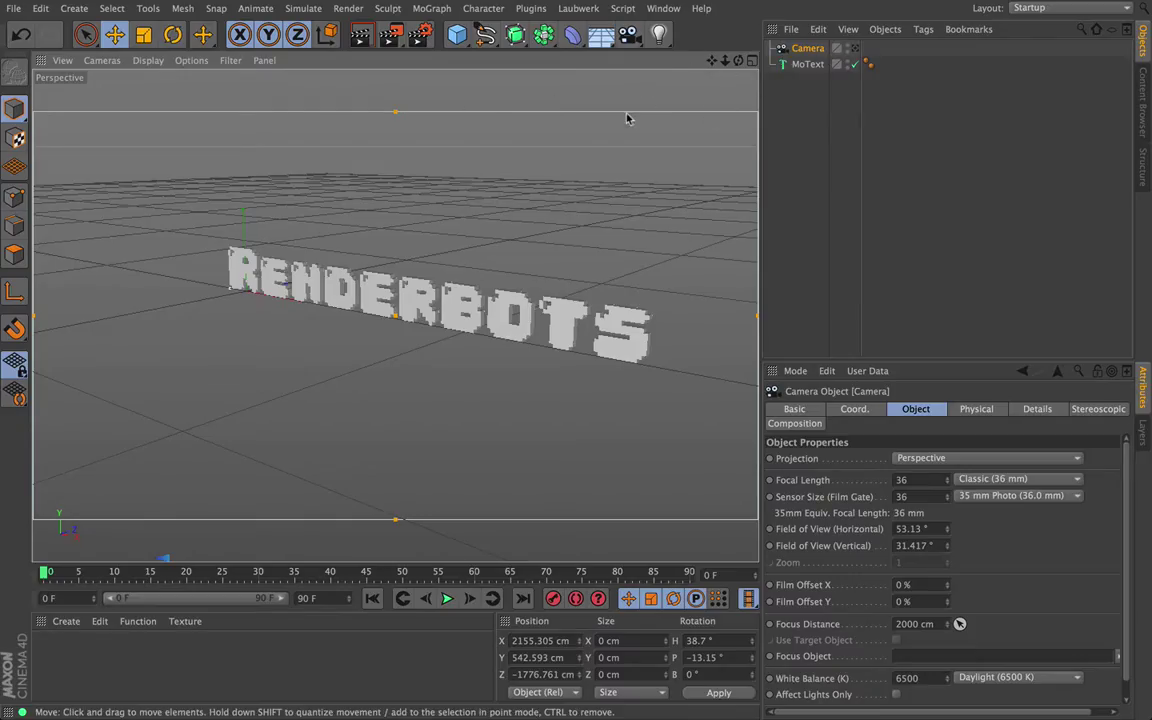
- Examine the camera and its view cone relative to the text from outside, comparing this with the view through the camera
{"action": "left_click_drag", "start_coordinate": [739, 61], "coordinate": [600, 67]}
{"action": "left_click_drag", "start_coordinate": [676, 50], "coordinate": [662, 49]}
{"action": "middle_click_drag", "start_coordinate": [624, 93], "coordinate": [1010, 115], "text": "alt"}
{"action": "left_click_drag", "start_coordinate": [711, 60], "coordinate": [749, 151]}
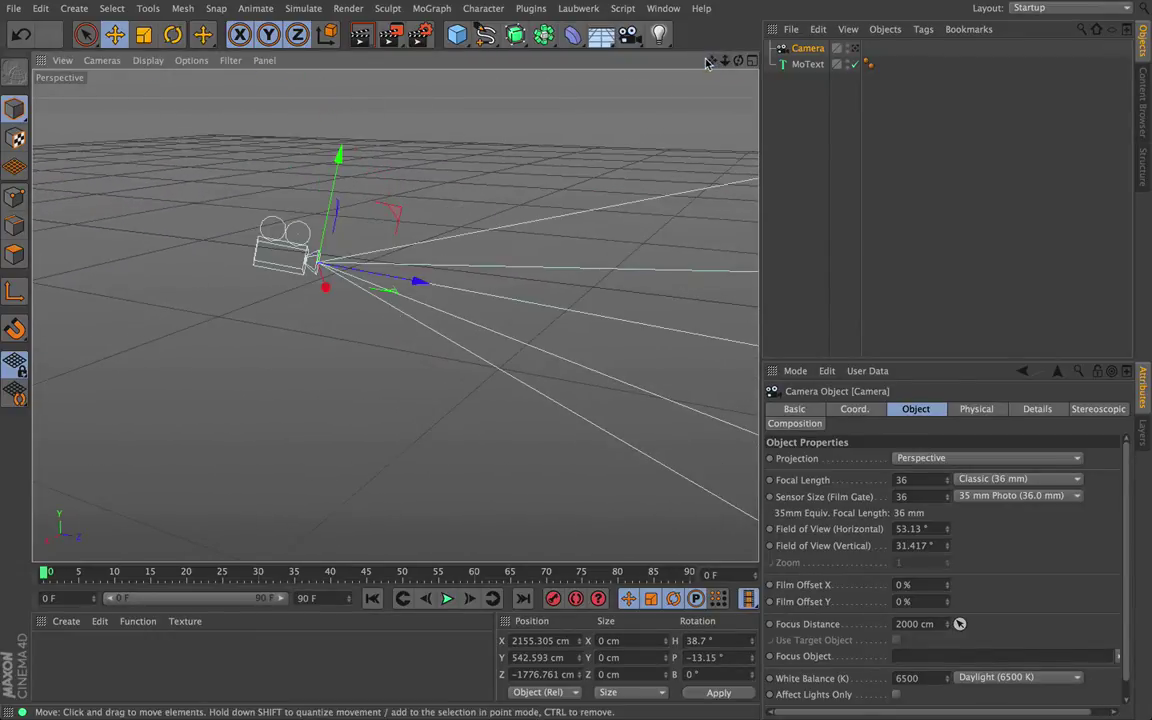
{"action": "left_click_drag", "start_coordinate": [738, 60], "coordinate": [935, 120]}
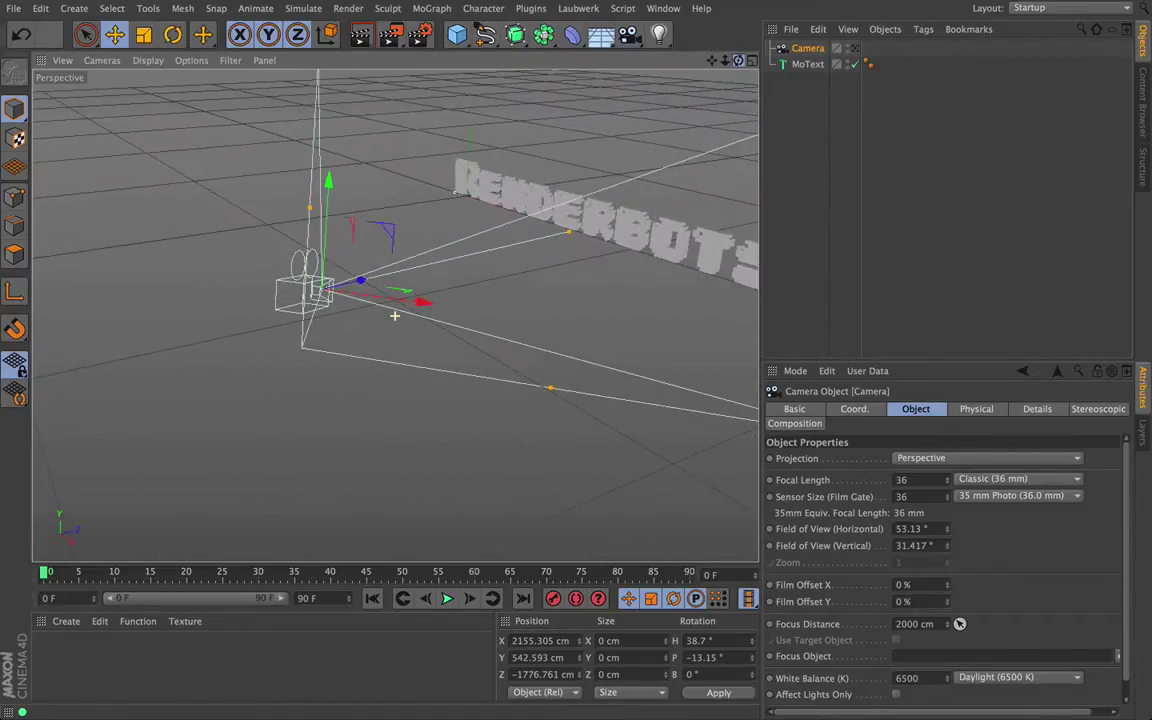
{"action": "left_click_drag", "start_coordinate": [394, 315], "coordinate": [394, 316], "text": "alt"}
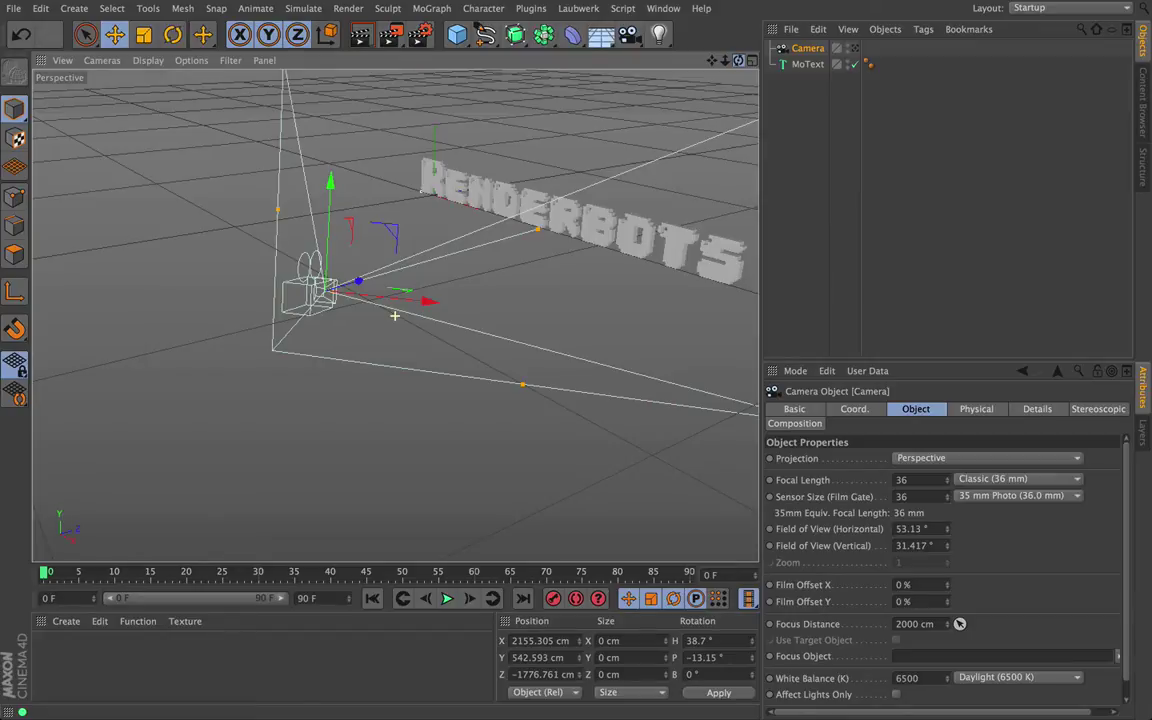
{"action": "left_click_drag", "start_coordinate": [395, 316], "coordinate": [393, 317], "text": "alt"}
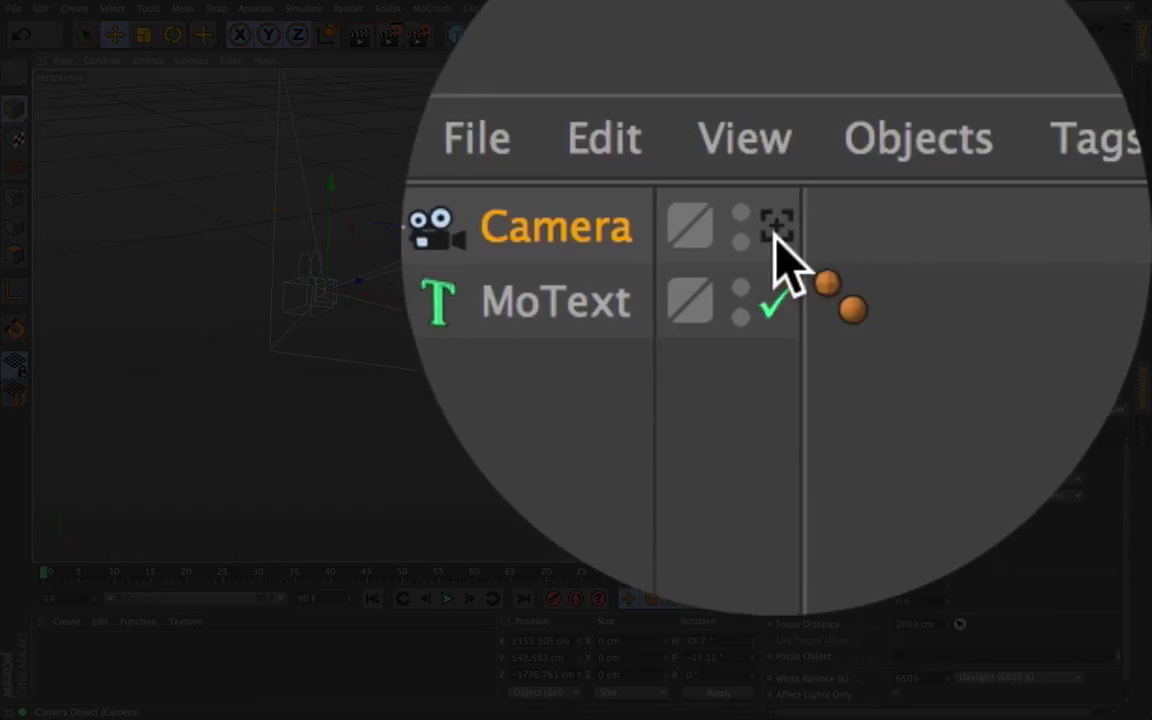
{"action": "left_click", "coordinate": [775, 230]}
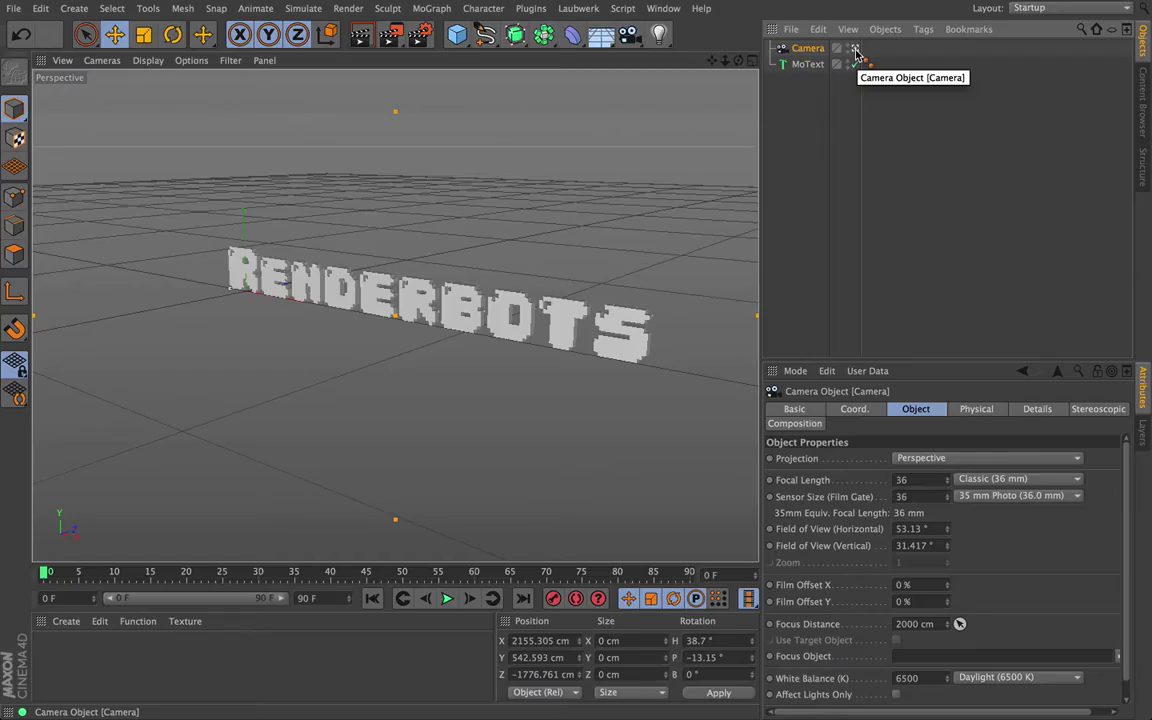
{"action": "left_click", "coordinate": [855, 50]}
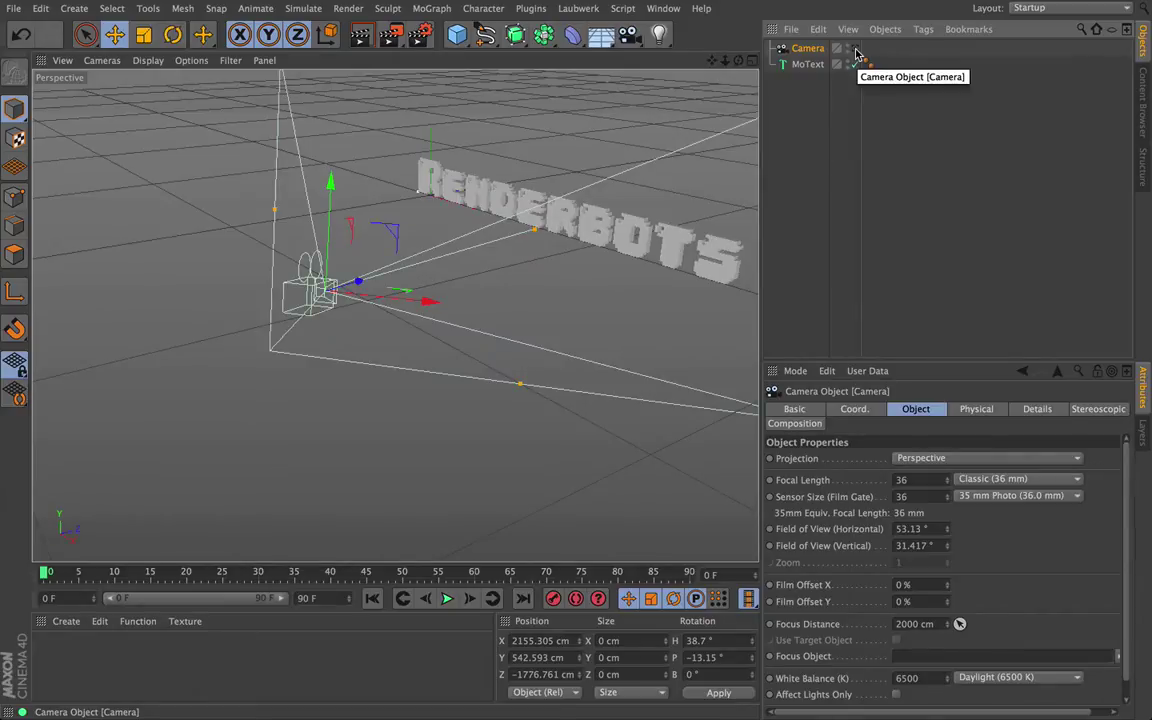
{"action": "left_click_drag", "start_coordinate": [738, 60], "coordinate": [771, 60]}
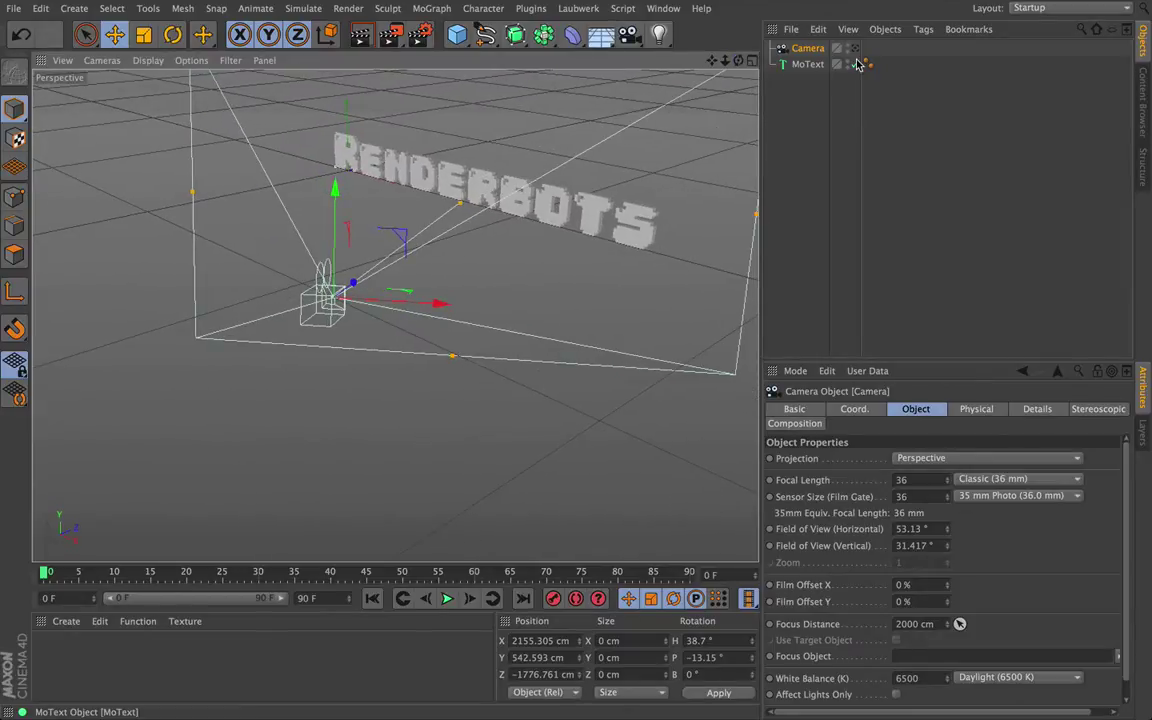
- Look through the camera and frame the text's first letters in close-up, at about X 621, Y 127, Z -701 cm
{"action": "left_click", "coordinate": [855, 48]}
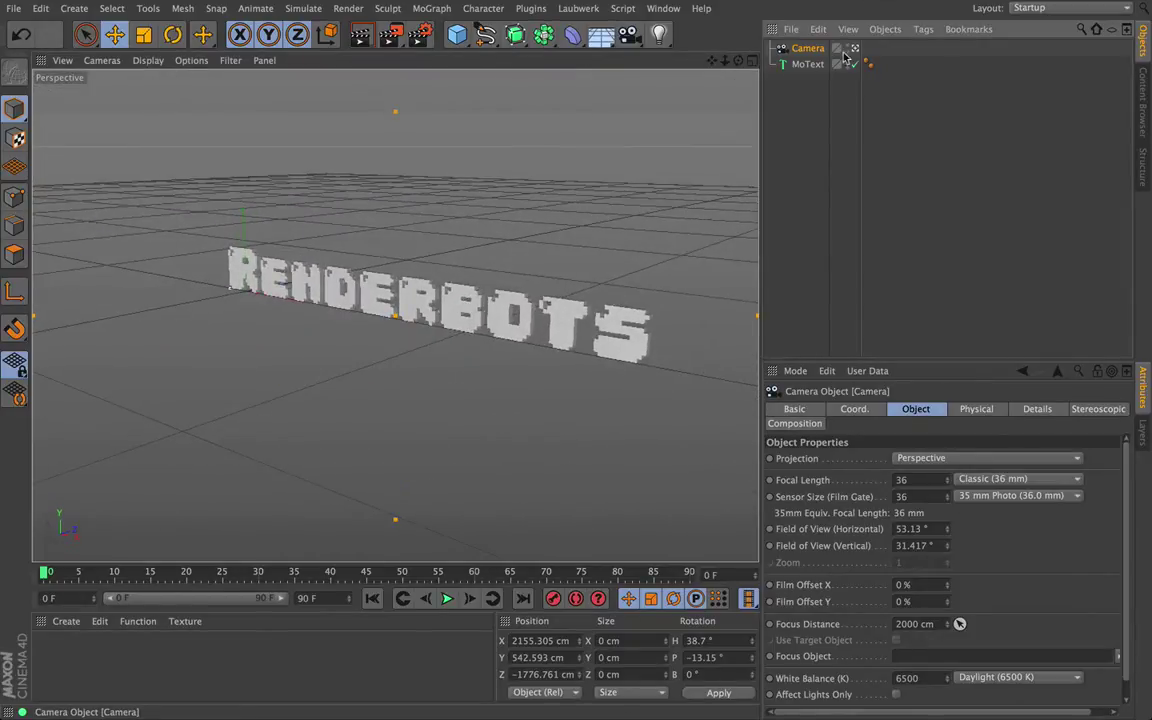
{"action": "right_click_drag", "start_coordinate": [576, 363], "coordinate": [690, 363], "text": "alt"}
{"action": "left_click_drag", "start_coordinate": [725, 60], "coordinate": [982, 135]}
{"action": "left_click_drag", "start_coordinate": [738, 61], "coordinate": [798, 60]}
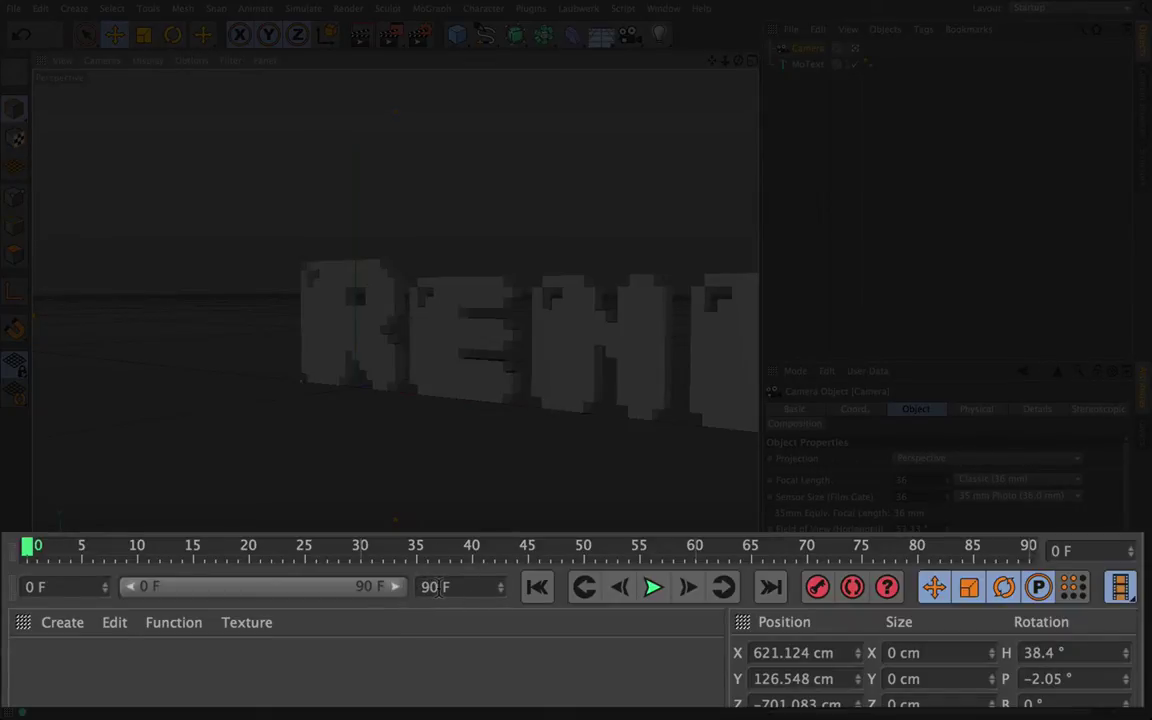
- Set the timeline's end to 325 frames and extend the preview range to 325 F
{"action": "double_click", "coordinate": [431, 587]}
{"action": "type", "text": "325"}
{"action": "key", "text": "Return"}
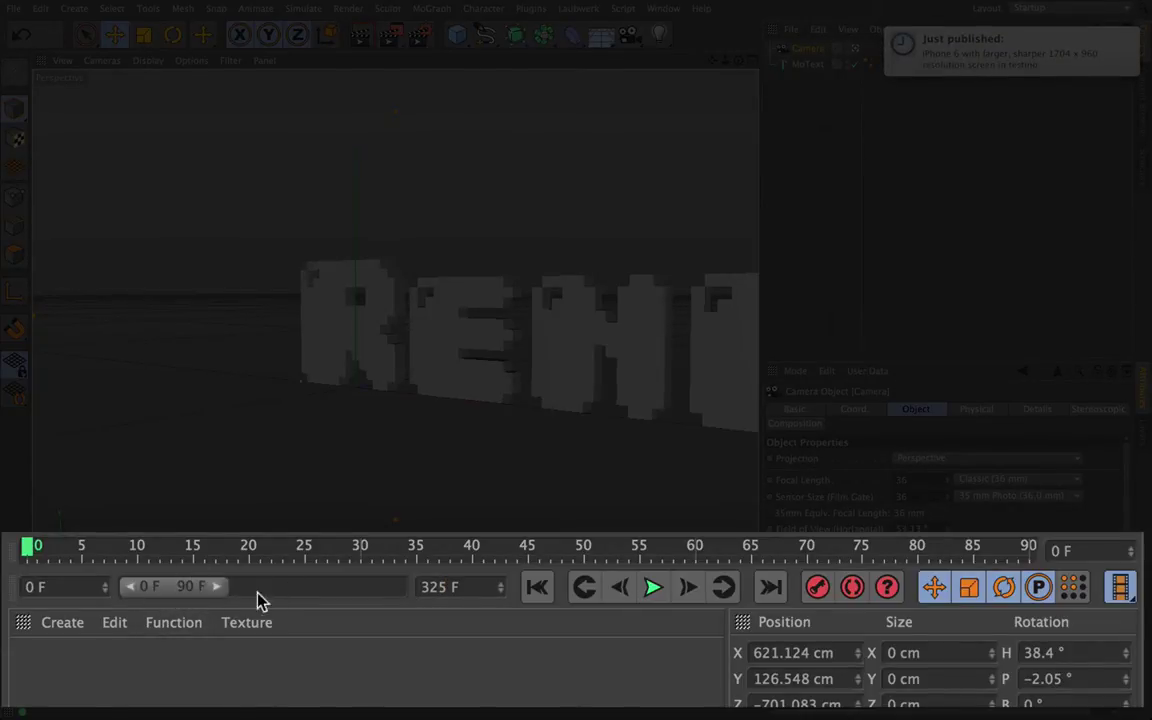
{"action": "left_click_drag", "start_coordinate": [220, 592], "coordinate": [419, 599]}
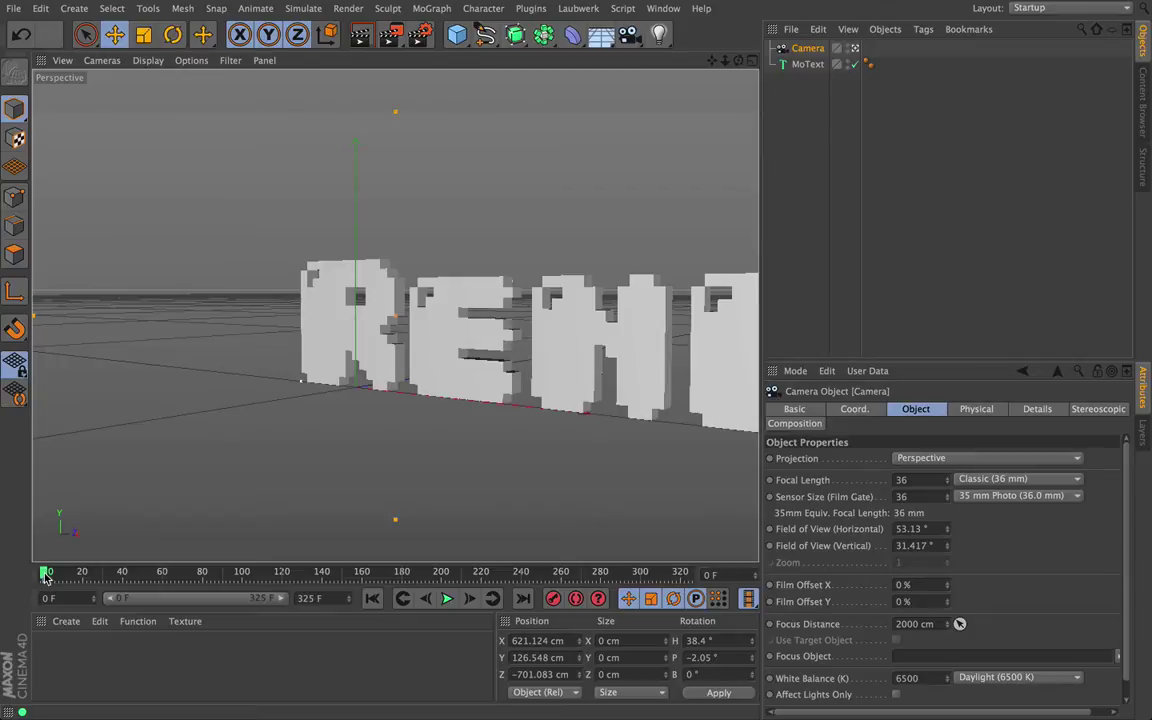
- Keyframe the camera at frame 140 with the whole word in view, at about X 1886, Y 132, Z -808 cm, and play the animation from the start
{"action": "left_click_drag", "start_coordinate": [46, 575], "coordinate": [284, 580]}
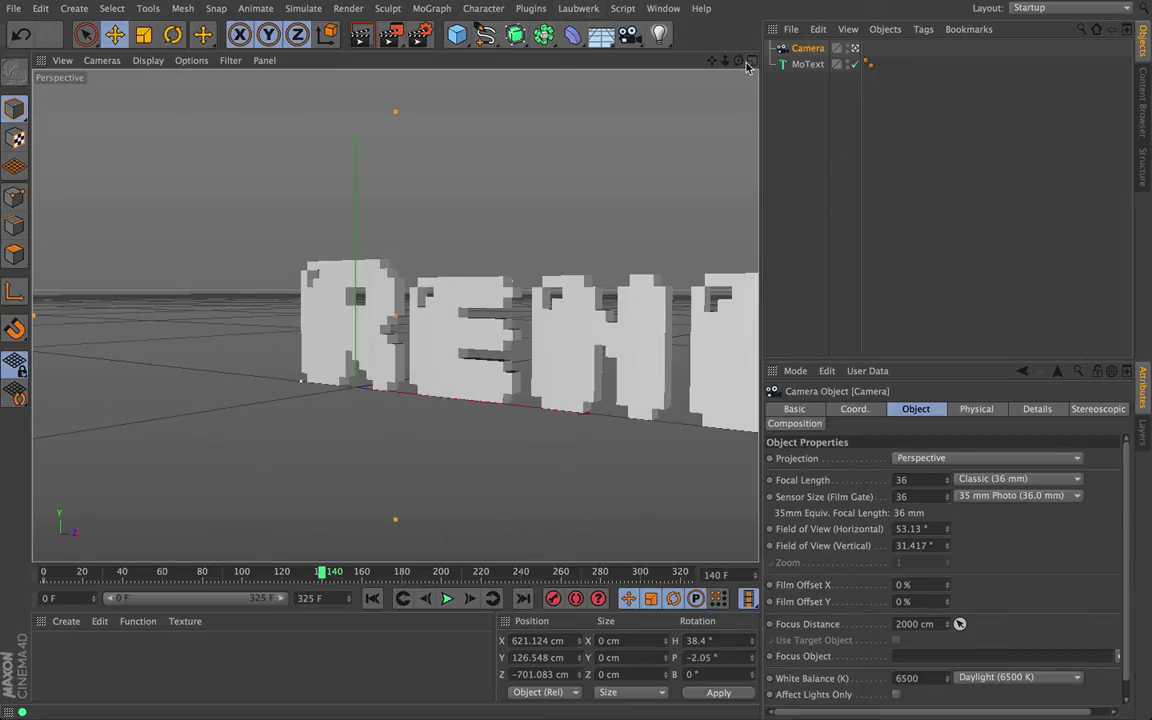
{"action": "left_click_drag", "start_coordinate": [740, 62], "coordinate": [640, 61]}
{"action": "left_click_drag", "start_coordinate": [712, 61], "coordinate": [640, 61]}
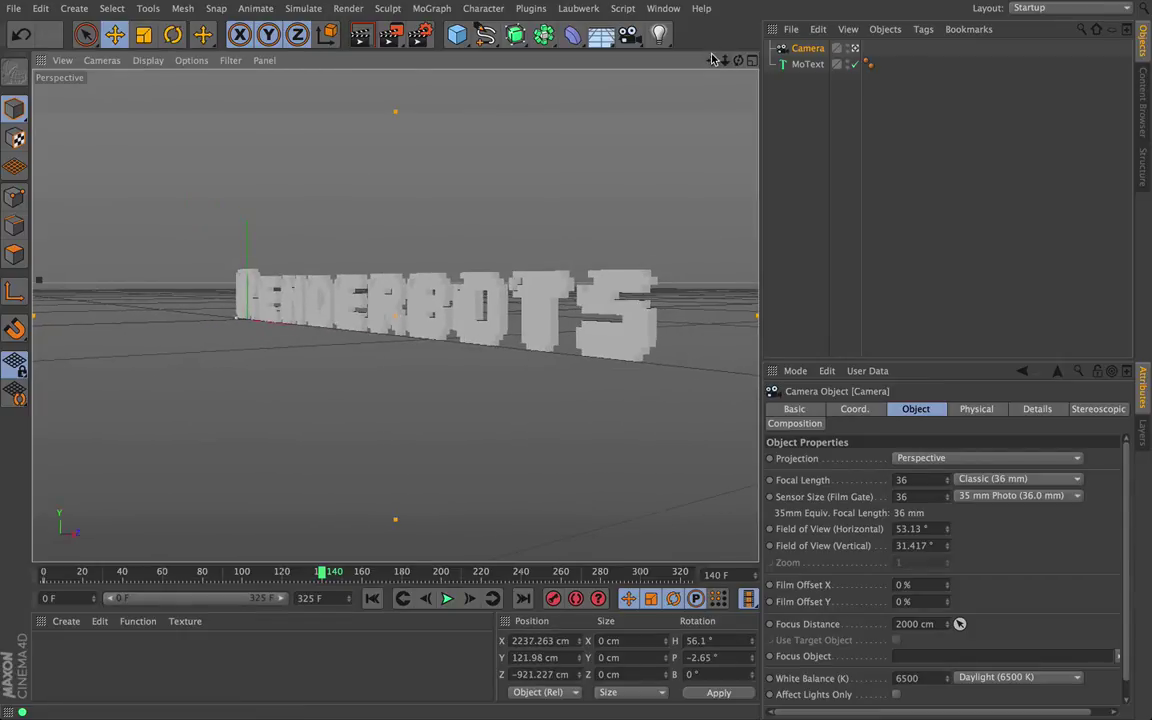
{"action": "mouse_move", "coordinate": [712, 60]}
{"action": "left_mouse_down"}
{"action": "mouse_move", "coordinate": [679, 77]}
{"action": "mouse_move", "coordinate": [800, 62]}
{"action": "mouse_move", "coordinate": [599, 41]}
{"action": "mouse_move", "coordinate": [723, 66]}
{"action": "left_mouse_up"}
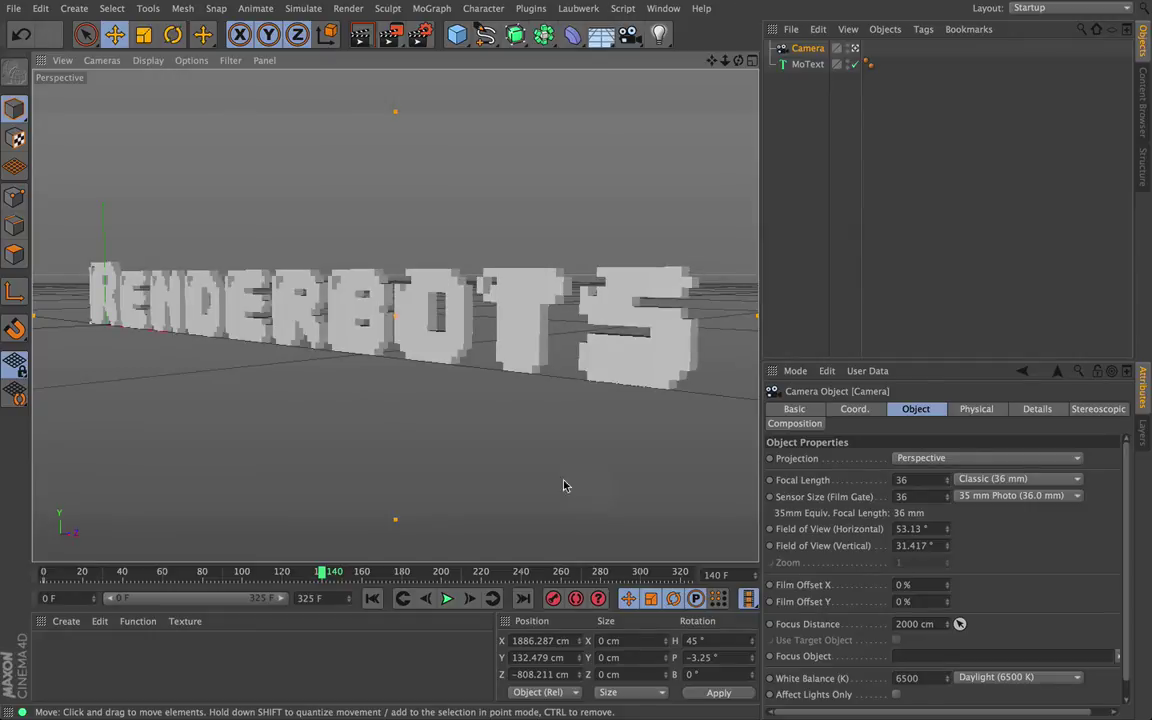
{"action": "left_click", "coordinate": [554, 600]}
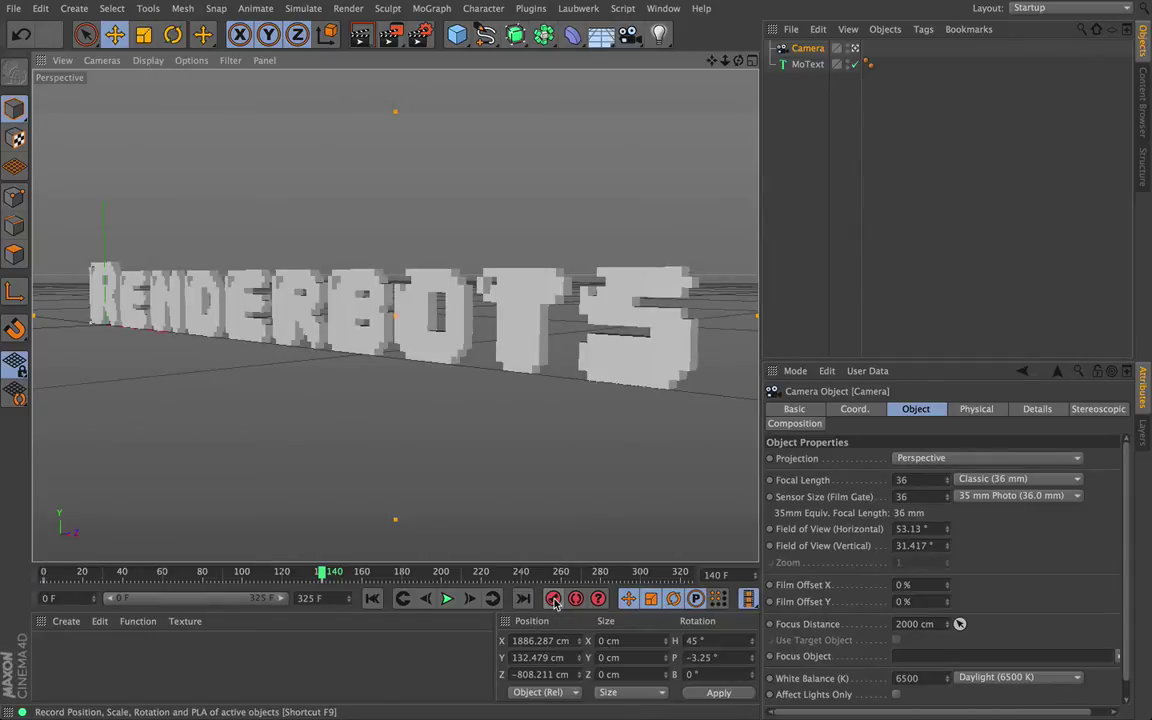
{"action": "left_click", "coordinate": [372, 598]}
{"action": "left_click", "coordinate": [447, 598]}
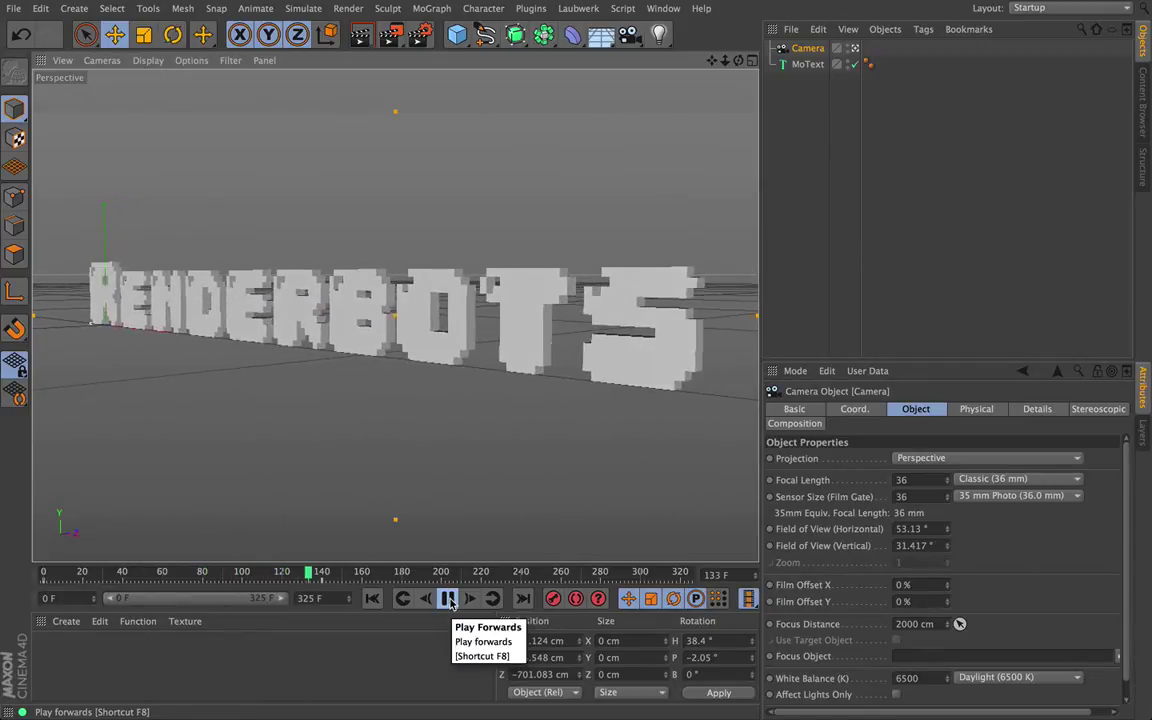
- Render the active view at frame 138 and replay the camera animation from the start up to frame 142
{"action": "left_click", "coordinate": [447, 598]}
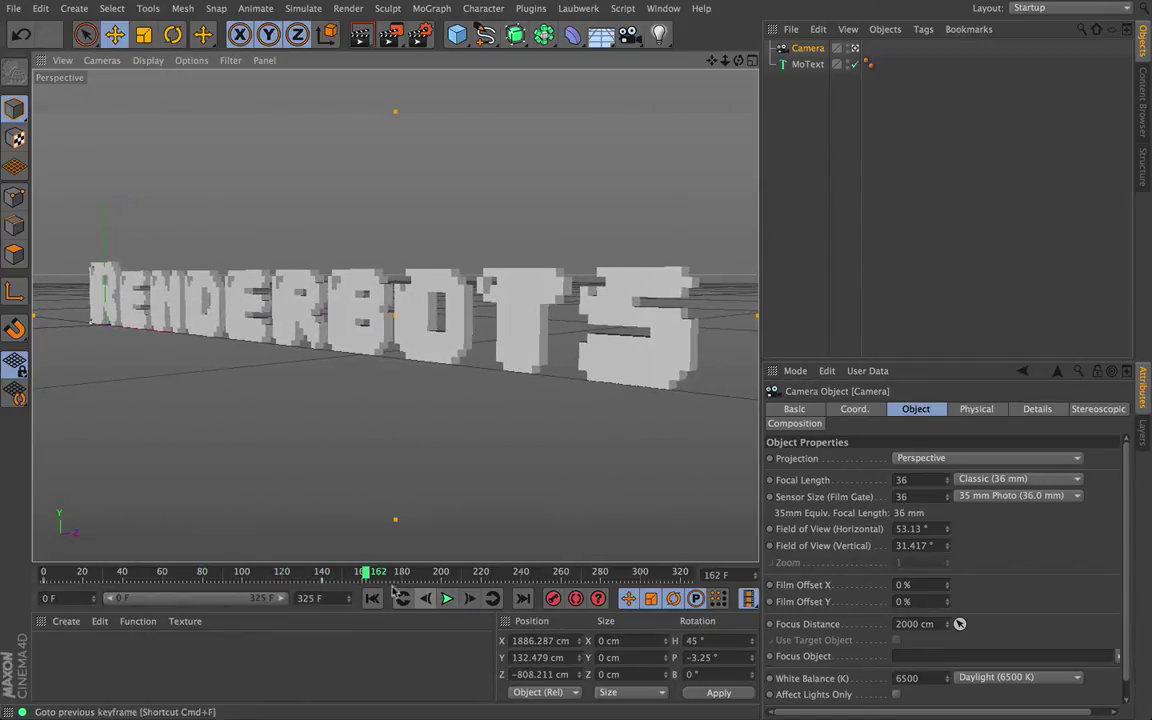
{"action": "left_click_drag", "start_coordinate": [366, 577], "coordinate": [316, 571]}
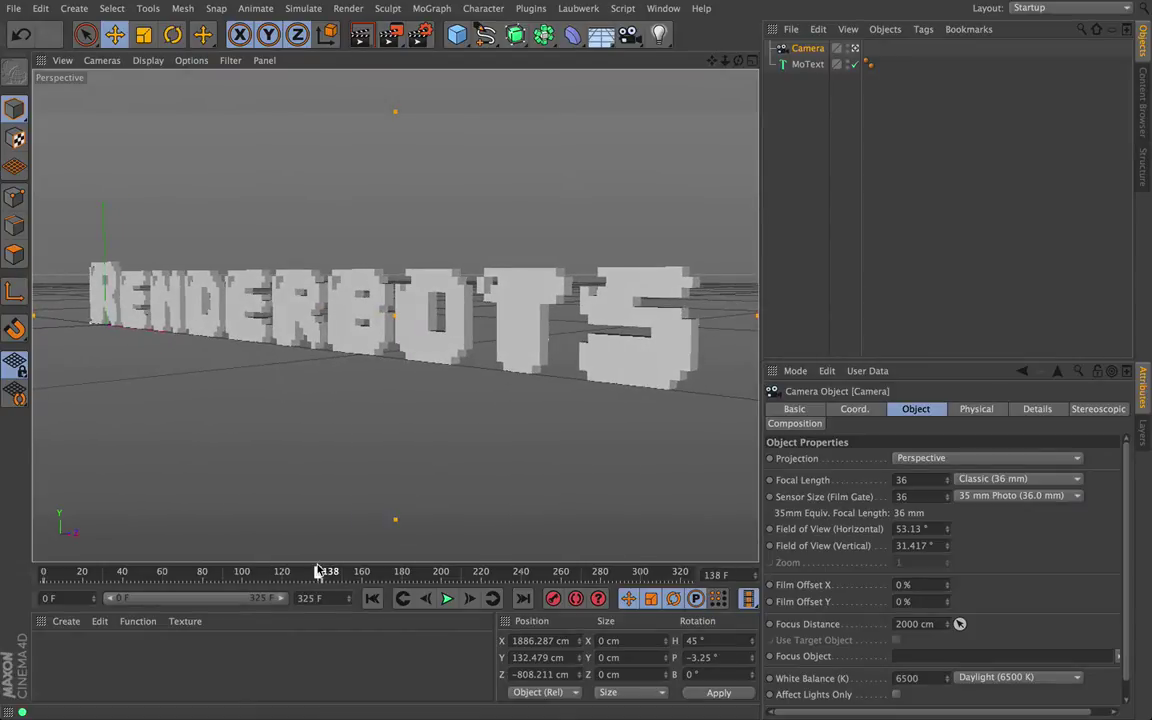
{"action": "left_click", "coordinate": [366, 36]}
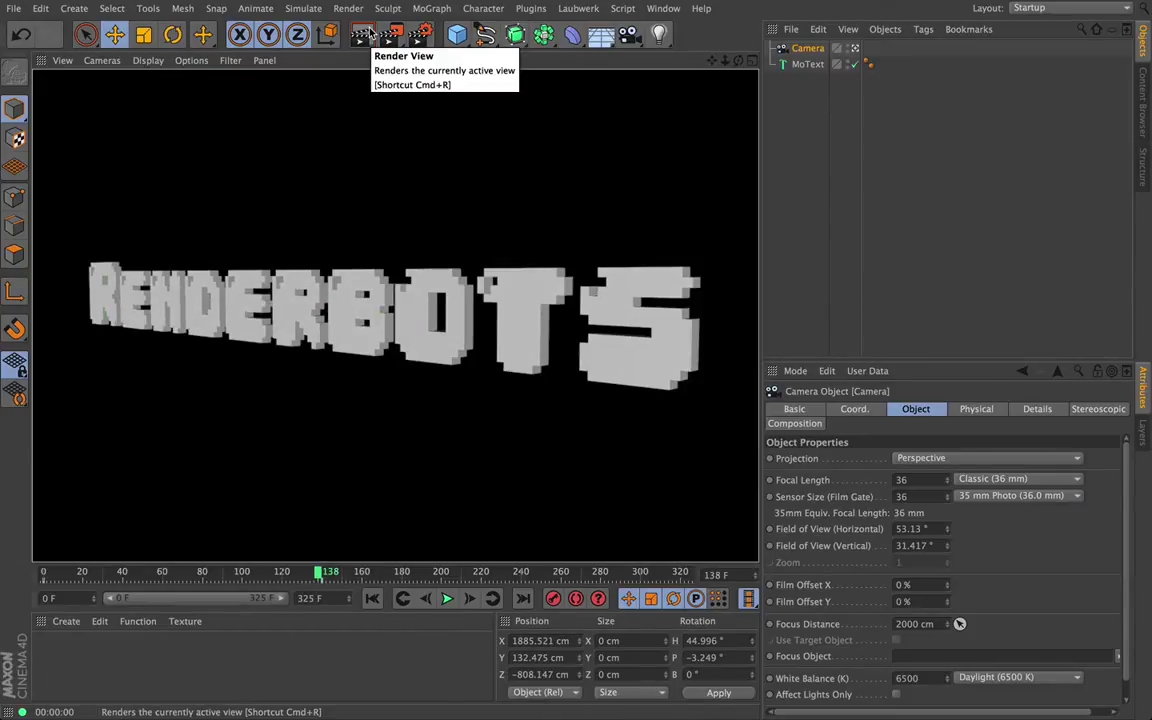
{"action": "left_click", "coordinate": [372, 598]}
{"action": "left_click", "coordinate": [447, 598]}
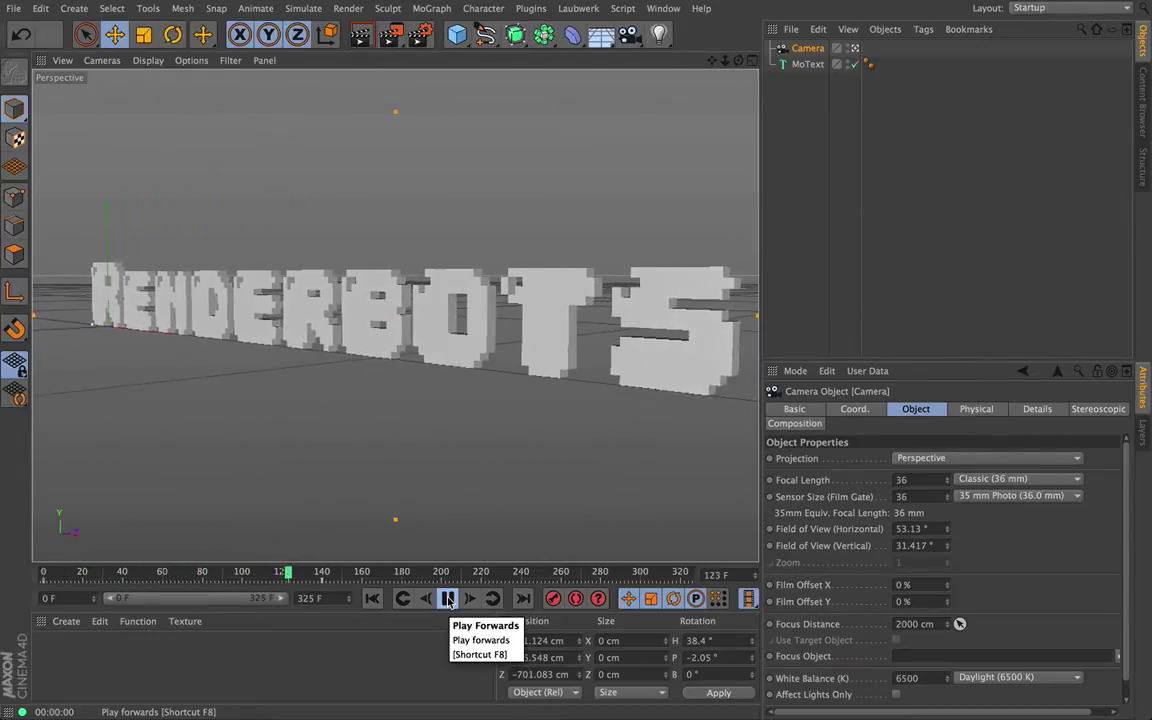
{"action": "left_click", "coordinate": [447, 598]}
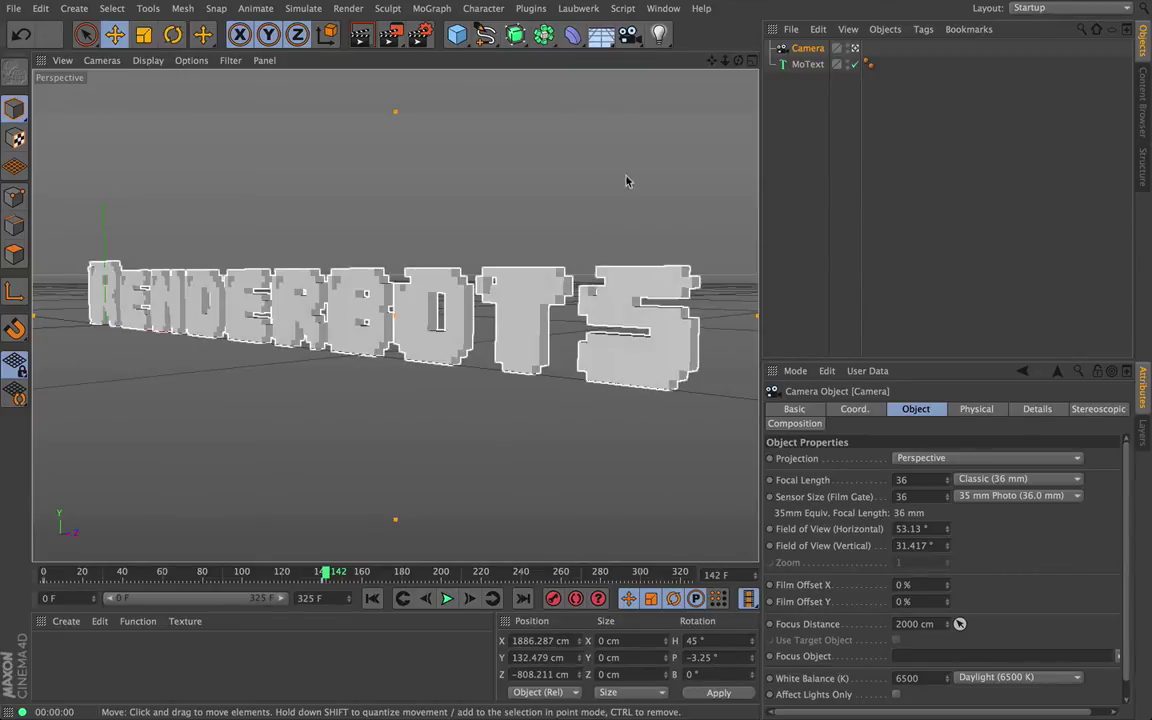
- Add a second camera to the scene and rename it Camera 2
{"action": "left_click", "coordinate": [631, 38]}
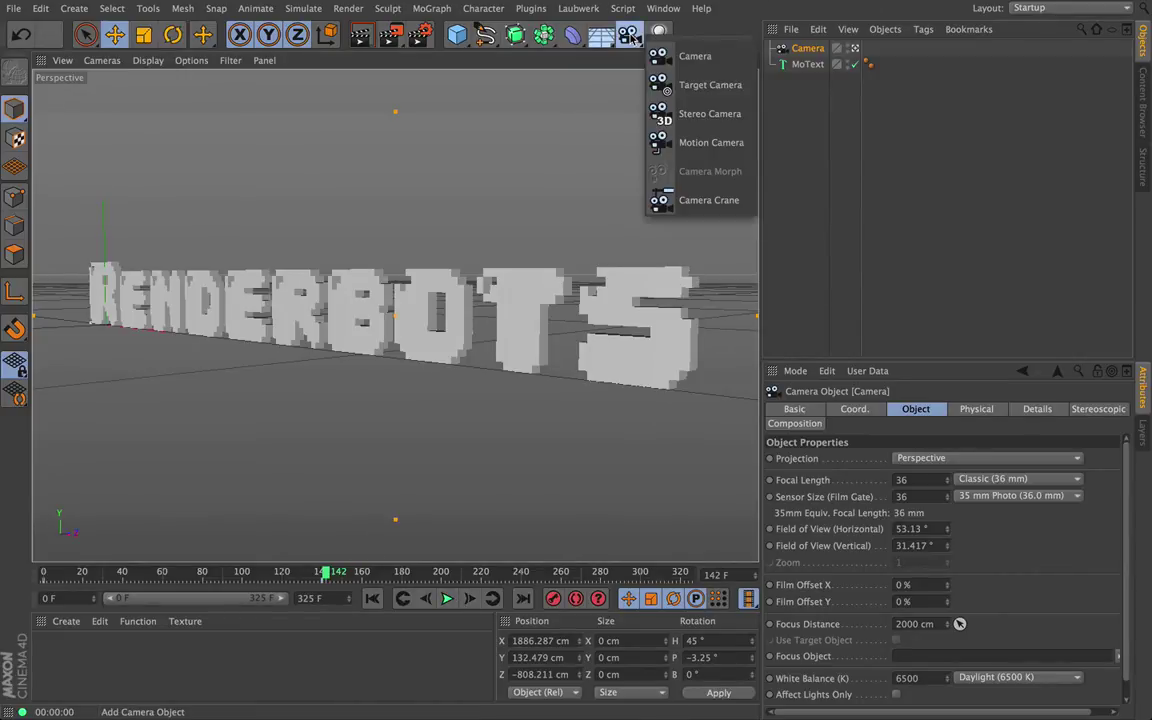
{"action": "left_click", "coordinate": [696, 57]}
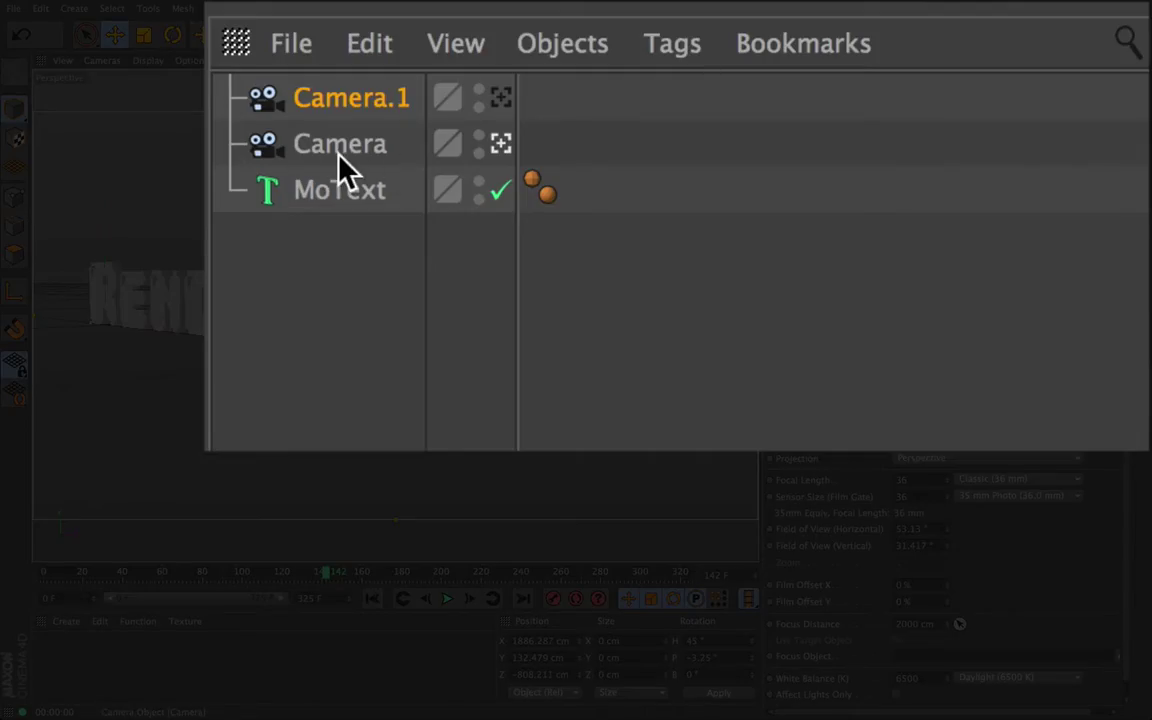
{"action": "double_click", "coordinate": [398, 100]}
{"action": "left_click", "coordinate": [418, 100]}
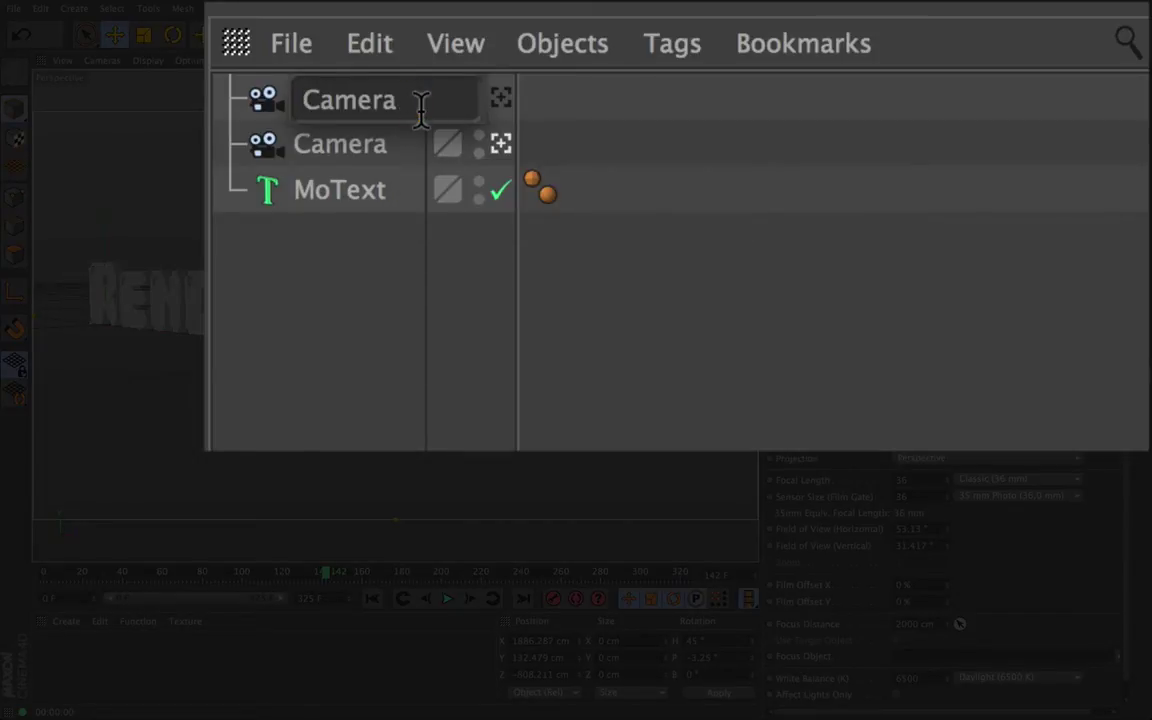
{"action": "key", "text": "Escape"}
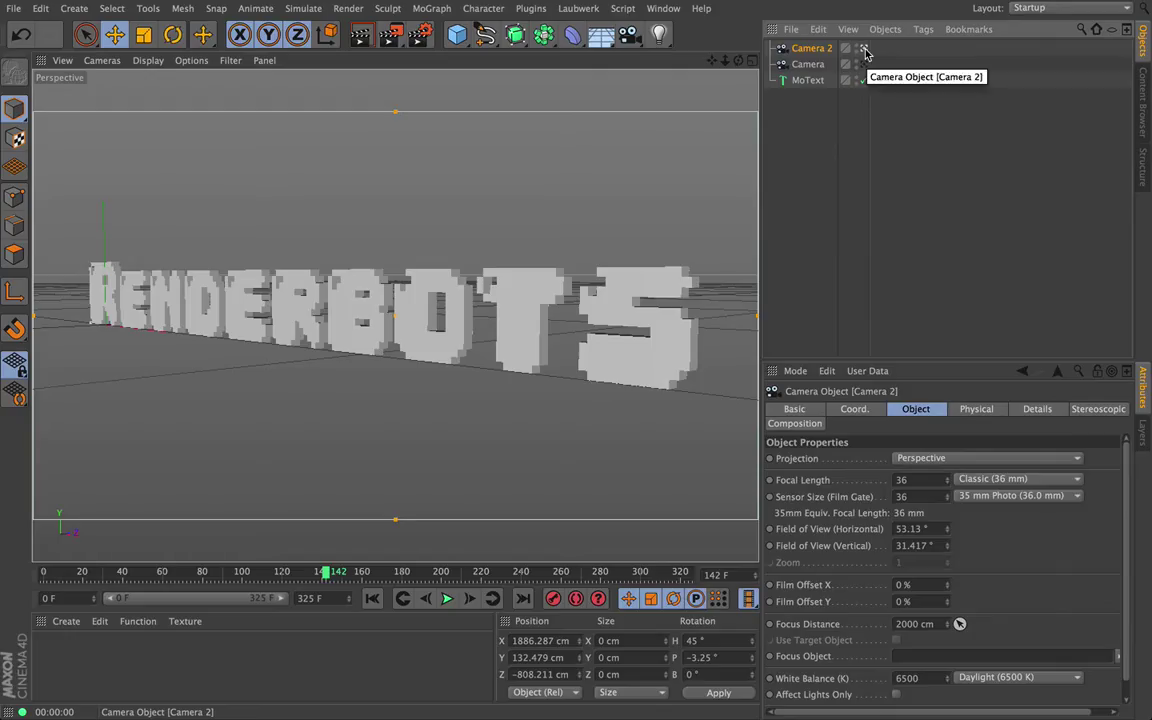
- Look through Camera 2, pull it out until the whole word and the first camera are in view, and play the animation from the start
{"action": "left_click_drag", "start_coordinate": [737, 63], "coordinate": [624, 164]}
{"action": "scroll", "coordinate": [449, 468], "scroll_direction": "up", "scroll_amount": 3}
{"action": "scroll", "coordinate": [449, 468], "scroll_direction": "up", "scroll_amount": 3}
{"action": "scroll", "coordinate": [395, 316], "scroll_direction": "up", "scroll_amount": 3}
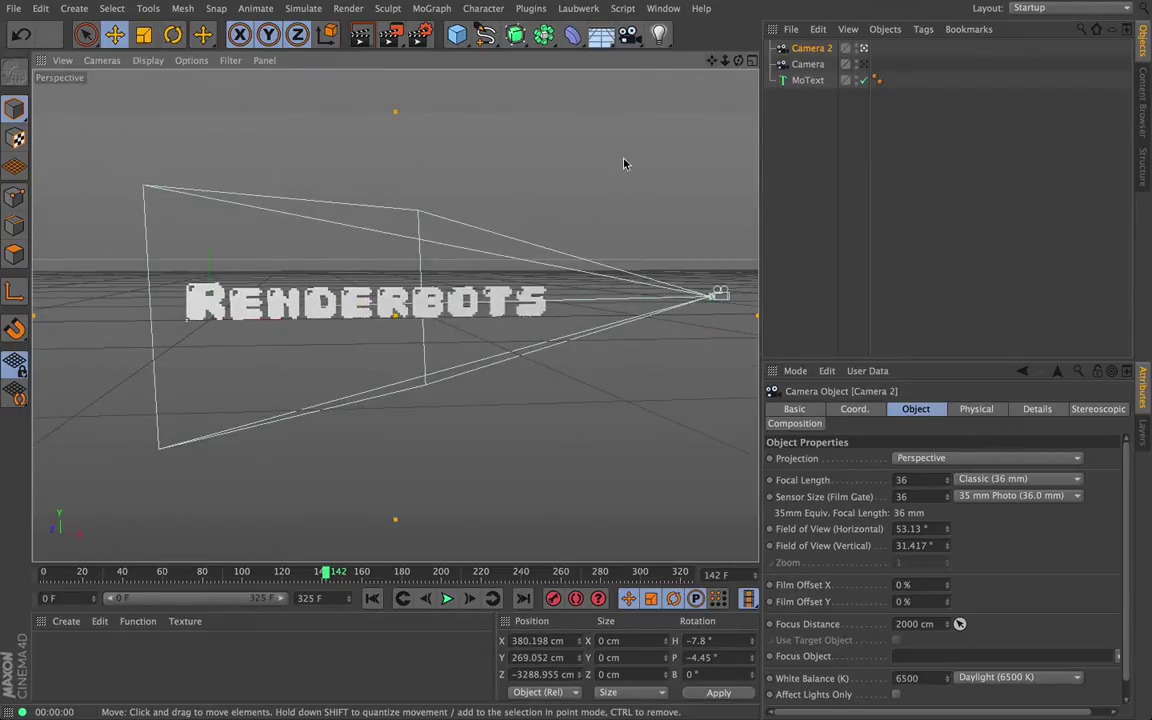
{"action": "left_click", "coordinate": [372, 598]}
{"action": "left_click", "coordinate": [447, 598]}
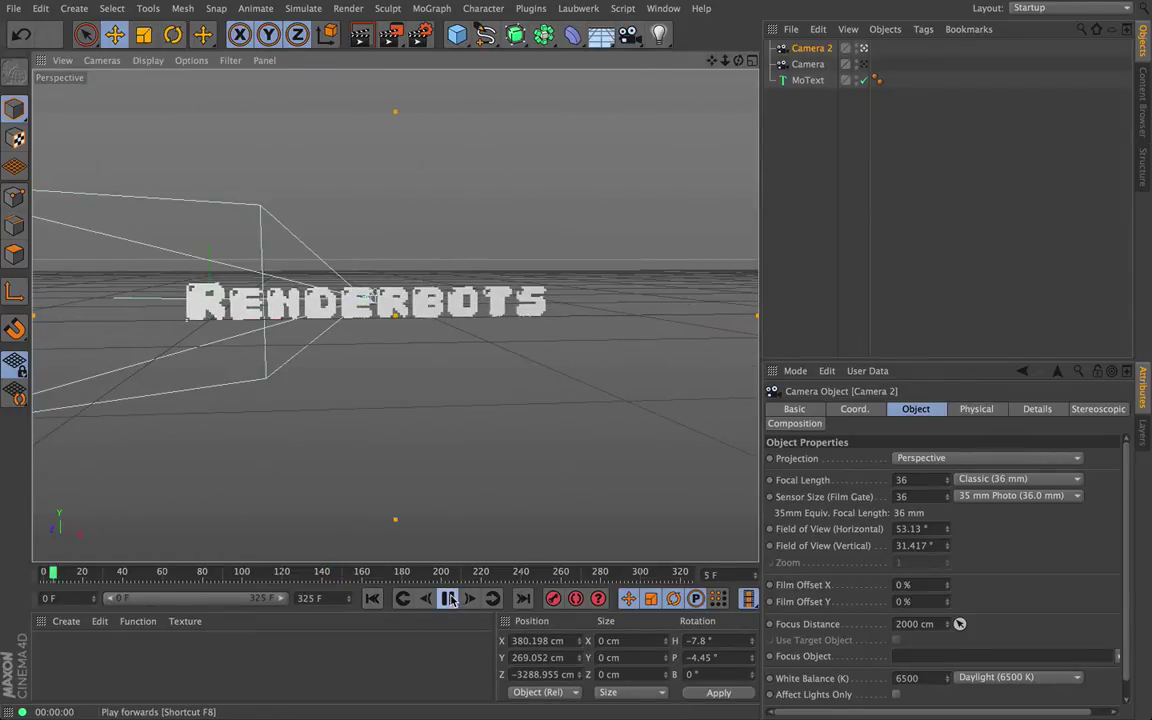
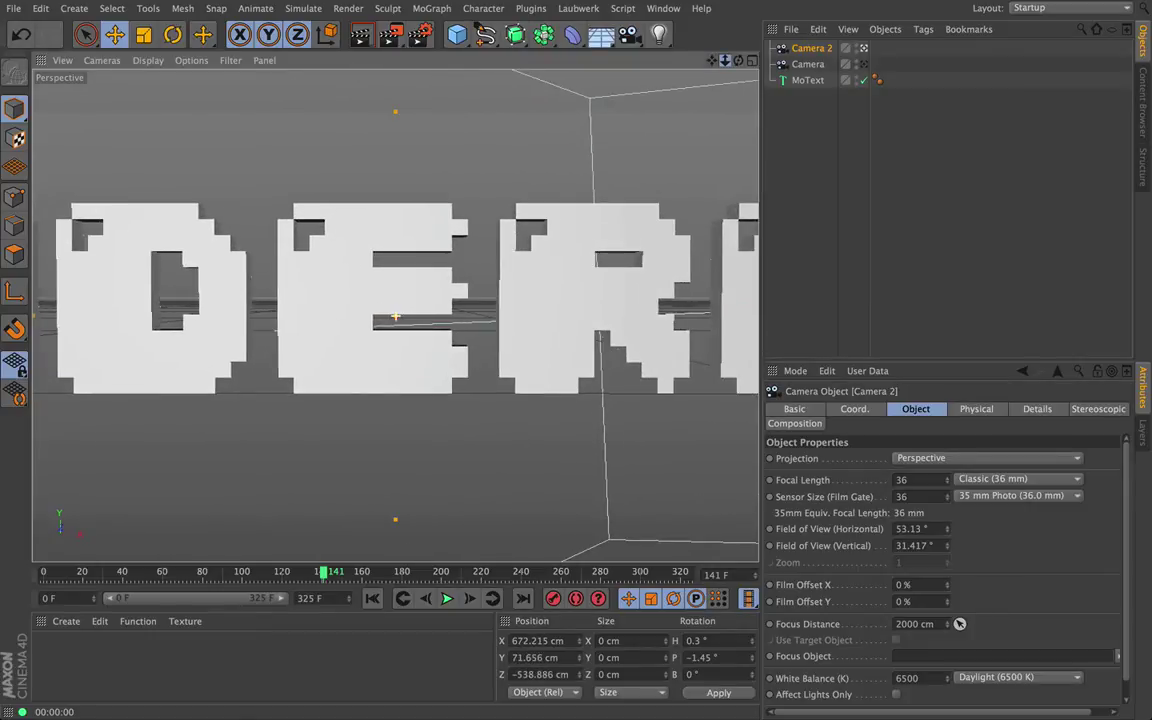
- Keyframe Camera 2 close on the letters DER at frame 141, Z -528 cm, and with the whole word in view at frame 320, Z -2128 cm
{"action": "scroll", "coordinate": [395, 316], "scroll_direction": "up", "scroll_amount": 1}
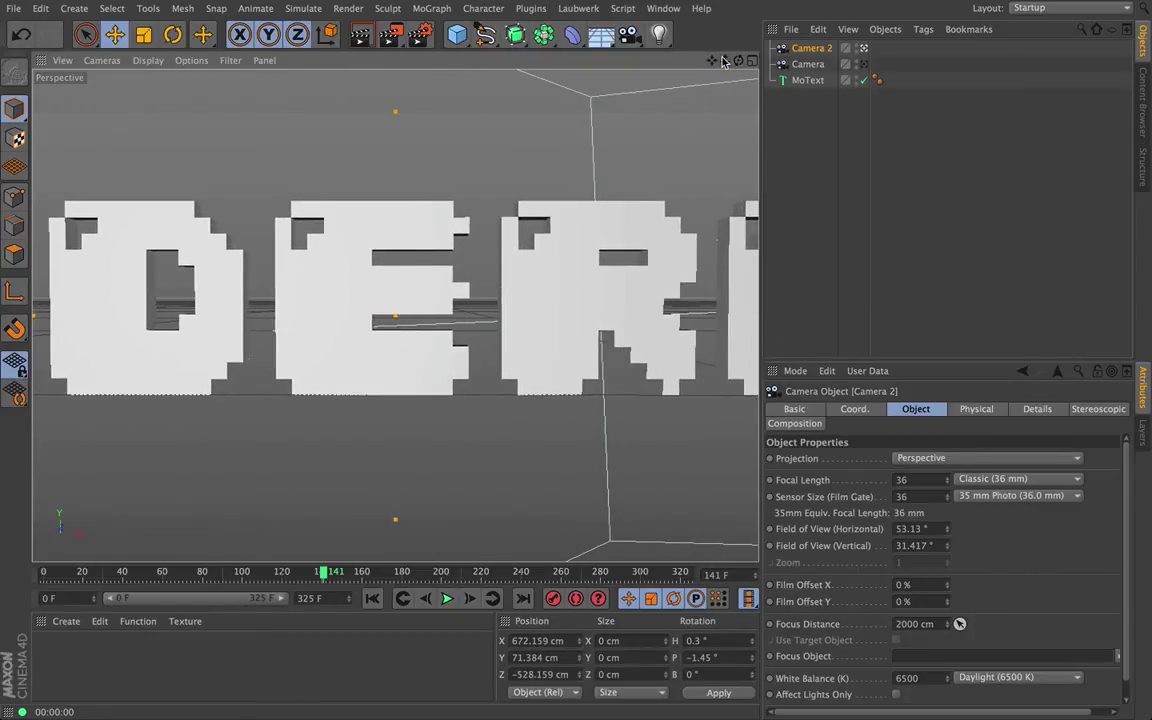
{"action": "left_click", "coordinate": [555, 600]}
{"action": "left_click_drag", "start_coordinate": [326, 577], "coordinate": [676, 578]}
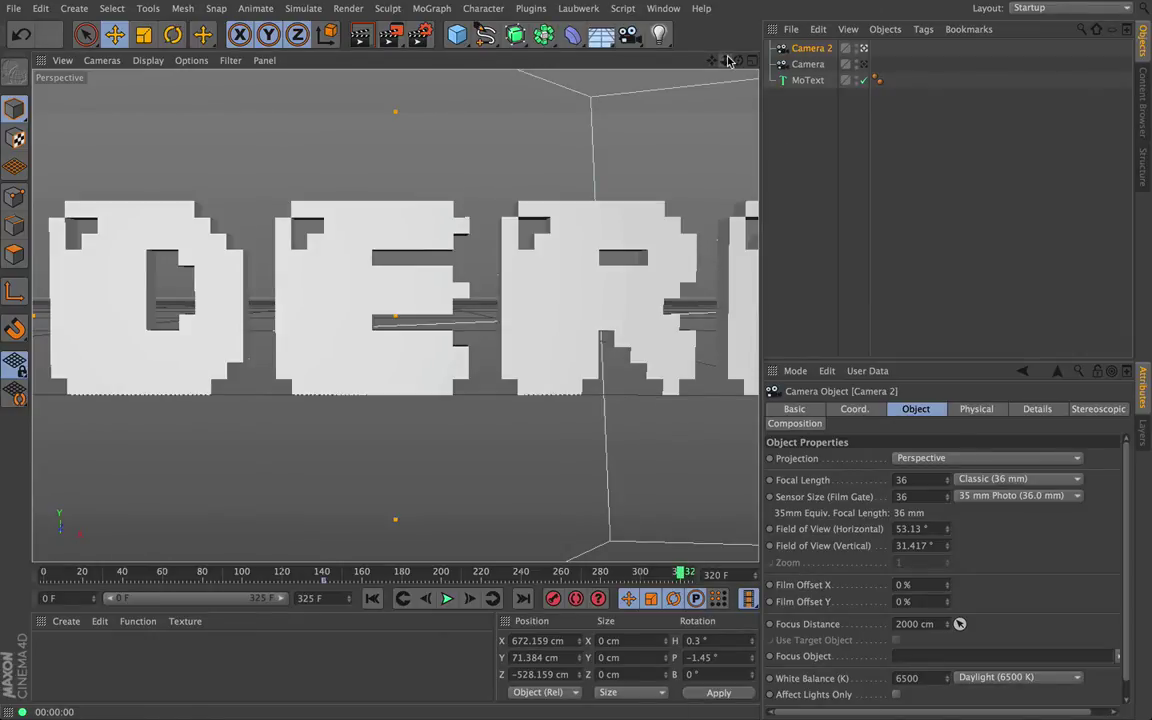
{"action": "left_click_drag", "start_coordinate": [728, 61], "coordinate": [702, 62]}
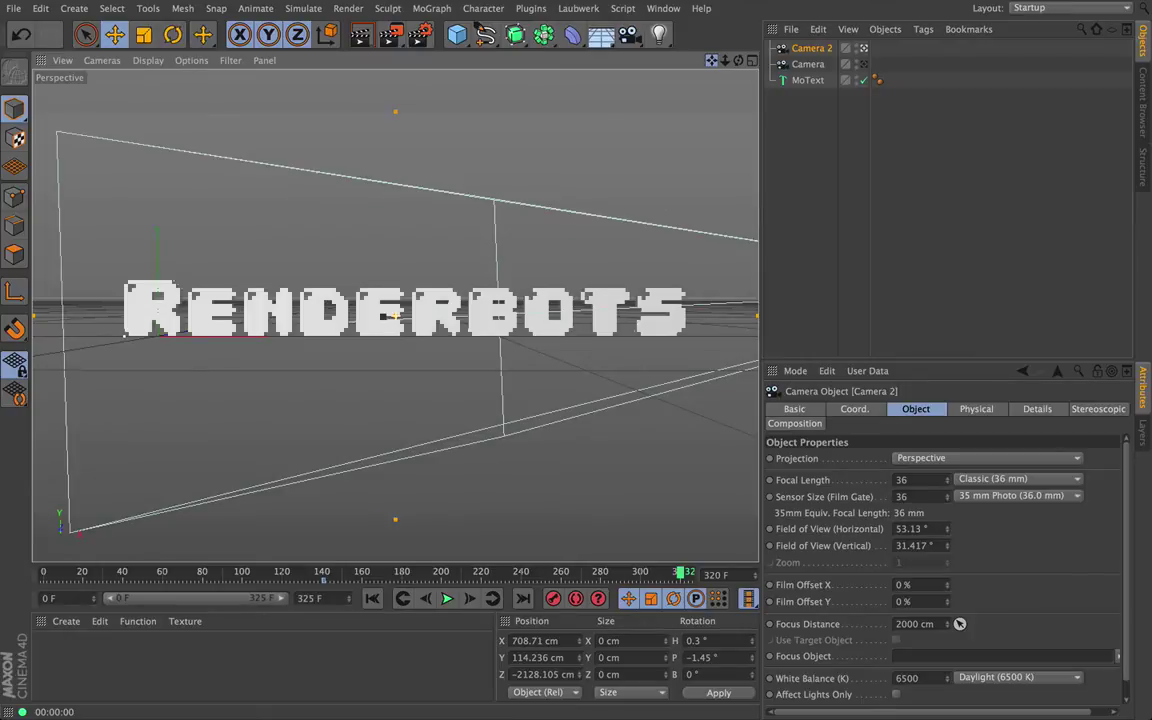
{"action": "left_click", "coordinate": [552, 599]}
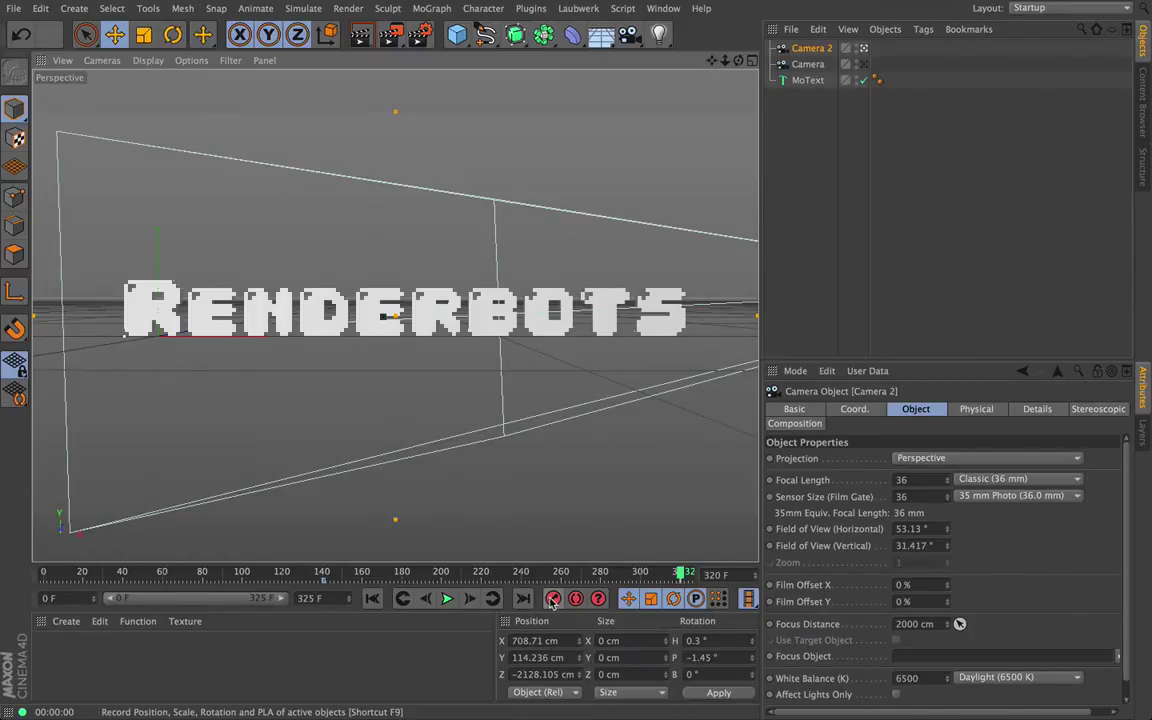
- Review Camera 2's zoom-out by scrubbing and playing the timeline, and return to frame 0
{"action": "left_click_drag", "start_coordinate": [680, 577], "coordinate": [336, 579]}
{"action": "left_click", "coordinate": [447, 598]}
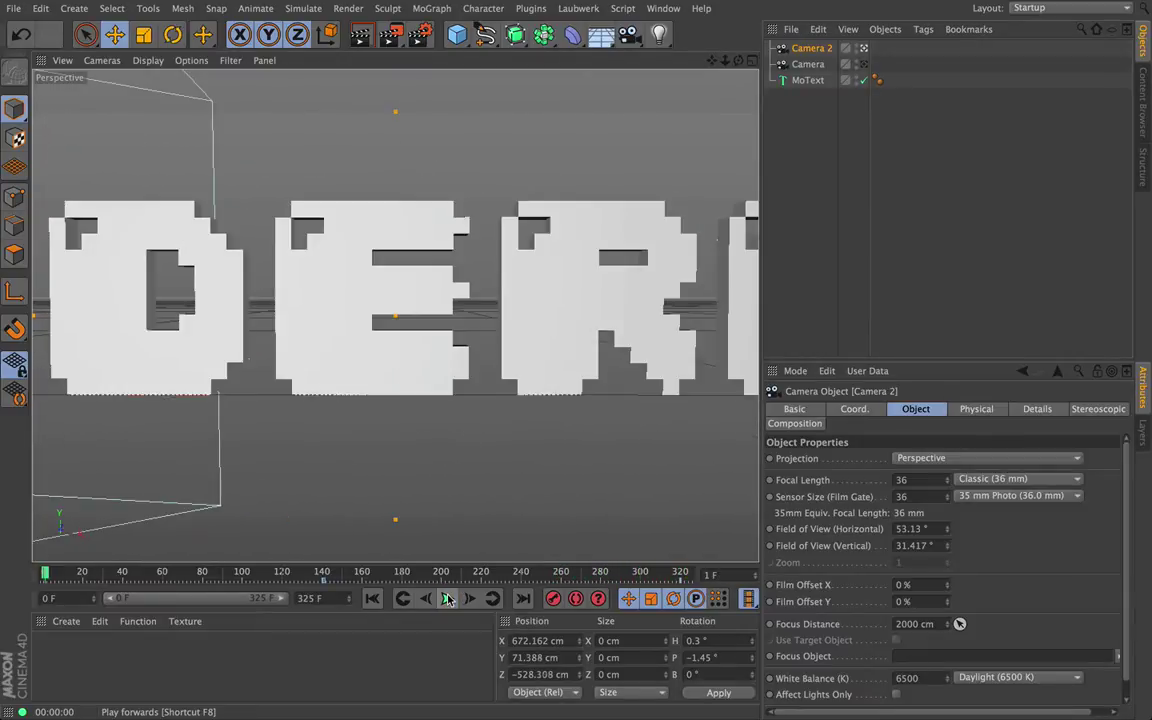
{"action": "left_click", "coordinate": [447, 598]}
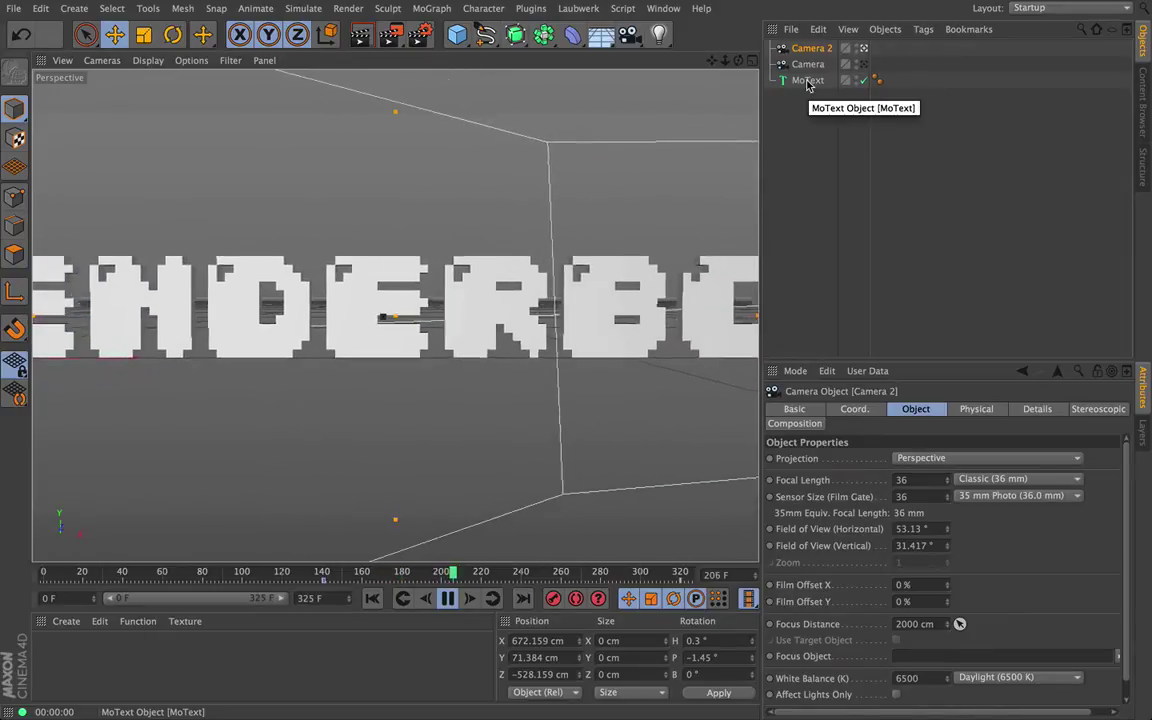
{"action": "left_click", "coordinate": [446, 599]}
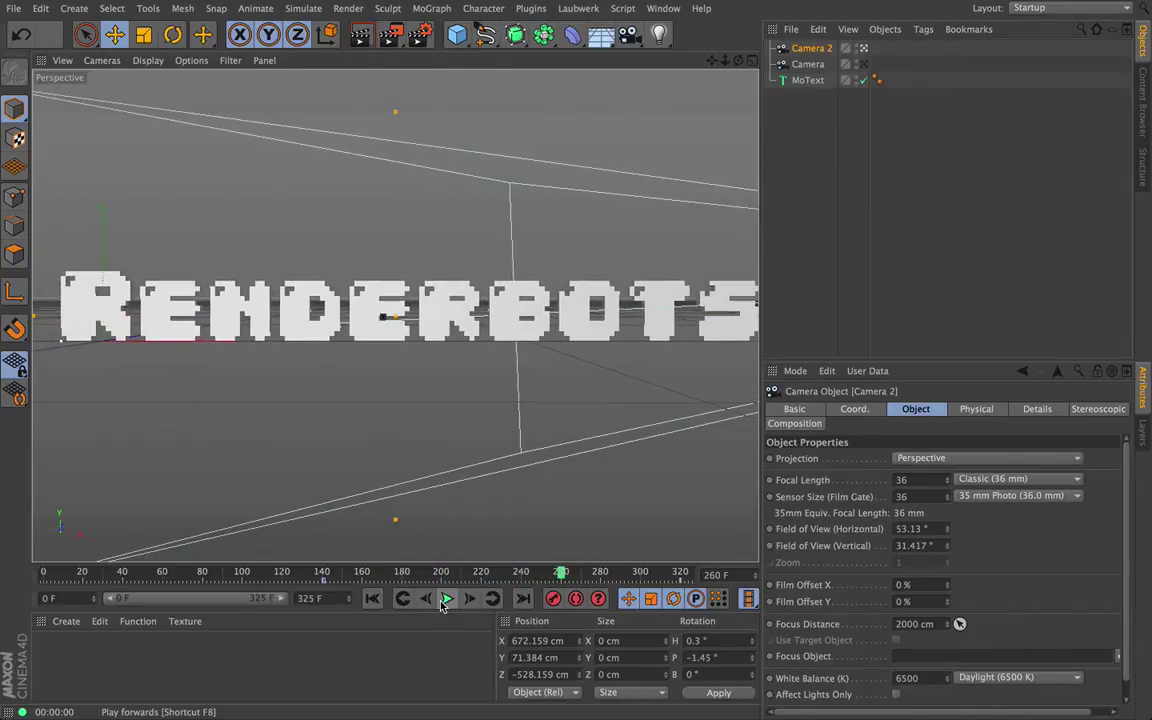
{"action": "left_click", "coordinate": [372, 598]}
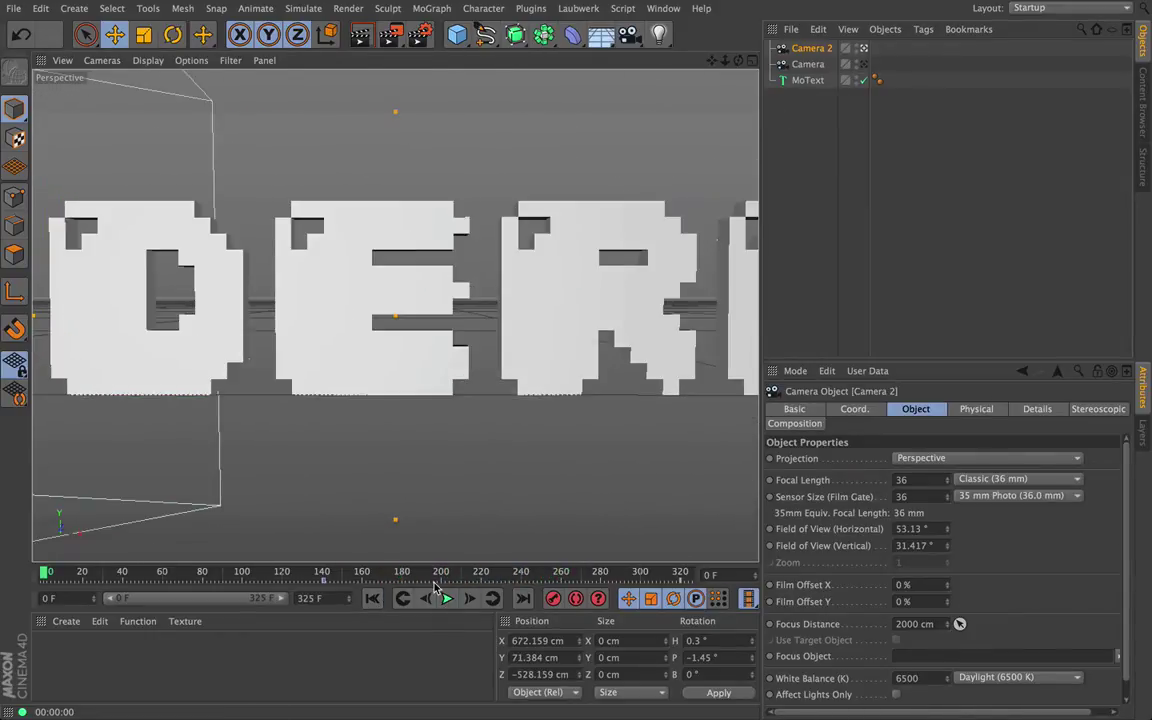
- Add a Stage object, assign the first camera as its camera and keyframe that assignment at frame 0
{"action": "left_click", "coordinate": [601, 36]}
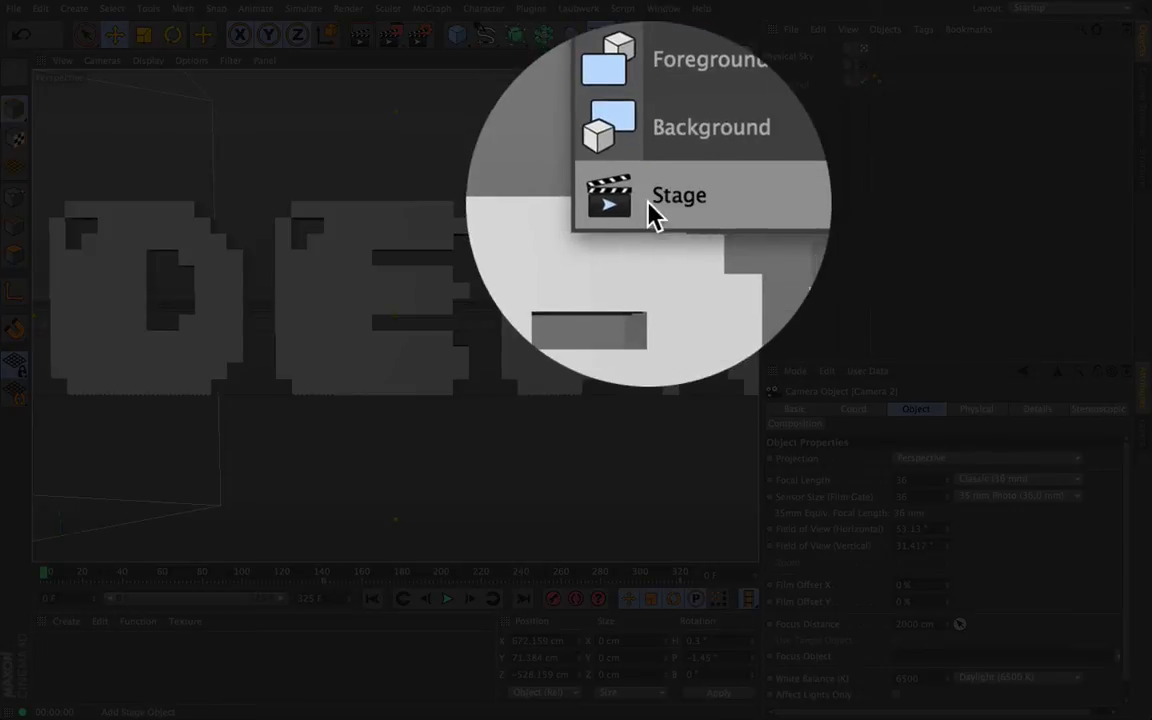
{"action": "left_click", "coordinate": [650, 215]}
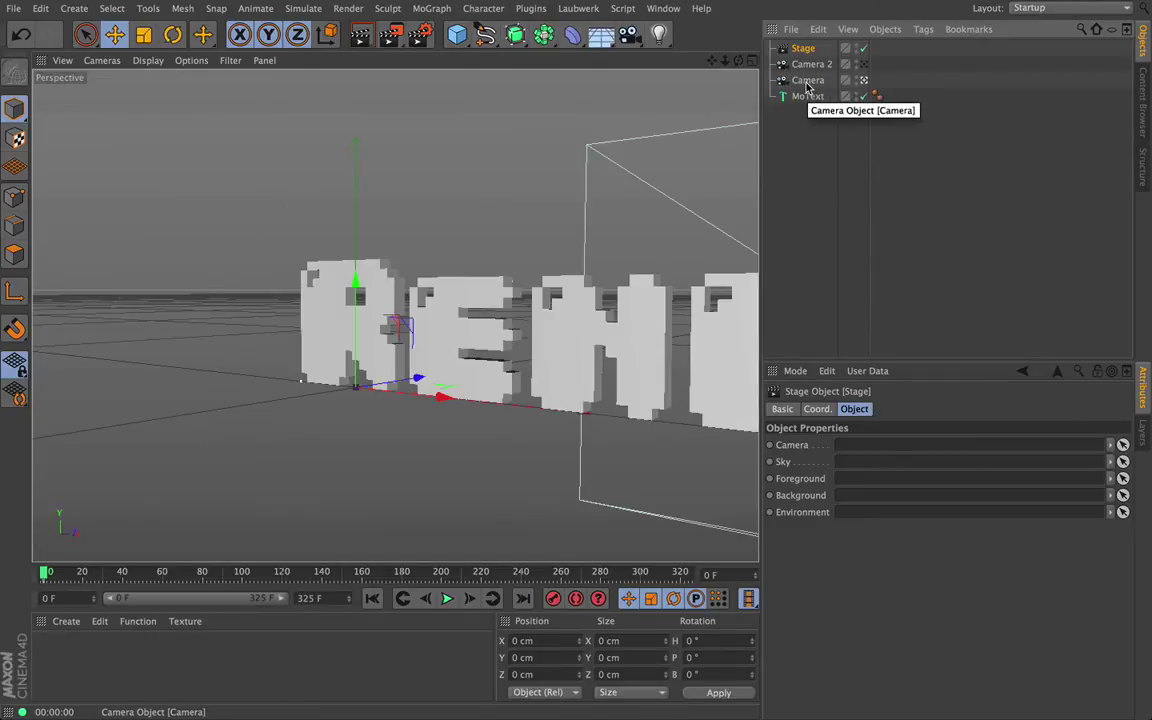
{"action": "left_click", "coordinate": [806, 84]}
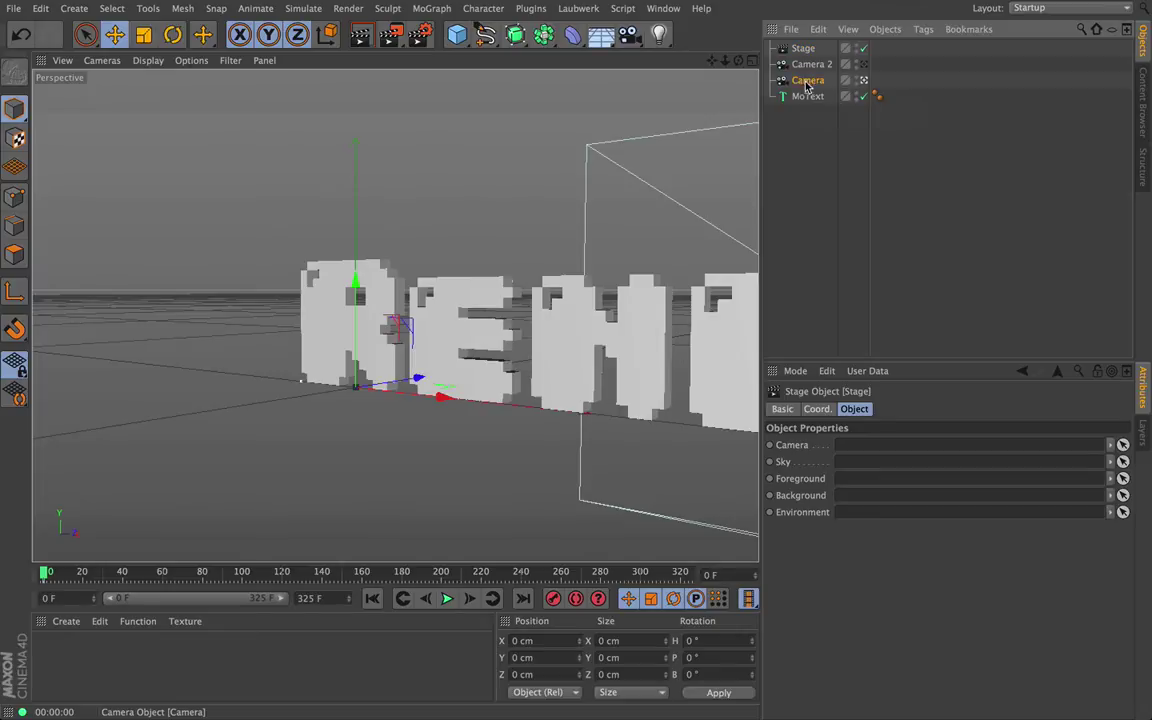
{"action": "left_click_drag", "start_coordinate": [835, 220], "coordinate": [843, 440]}
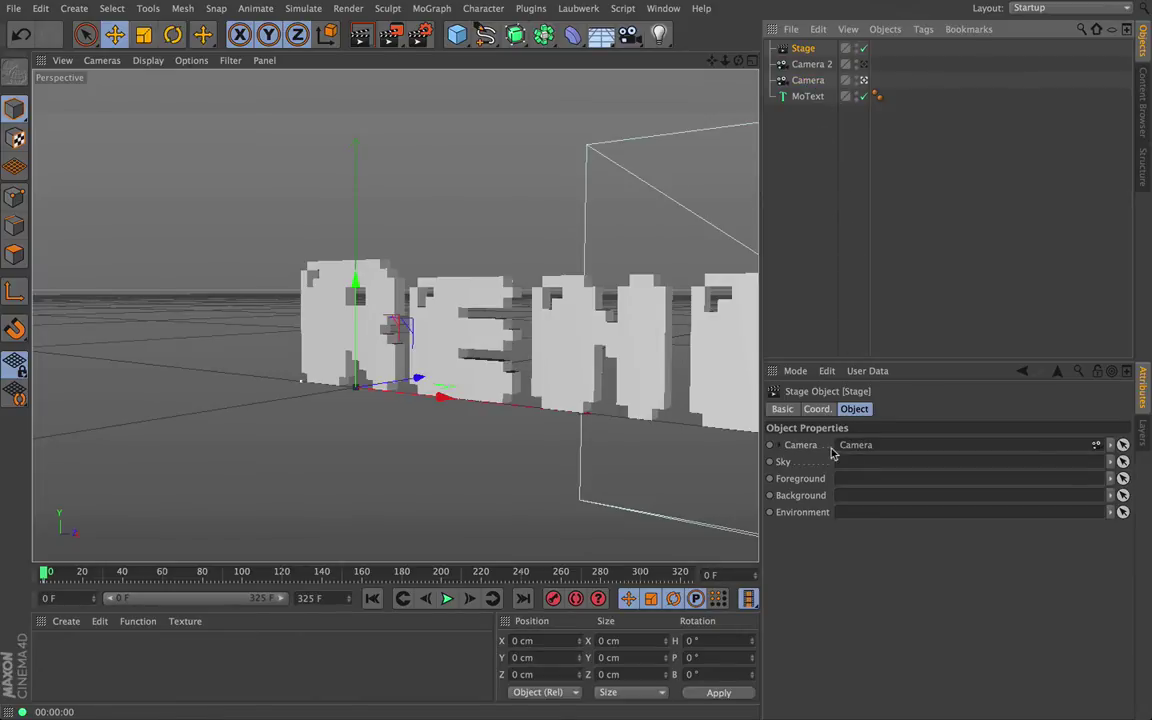
{"action": "left_click", "coordinate": [770, 445], "text": "ctrl"}
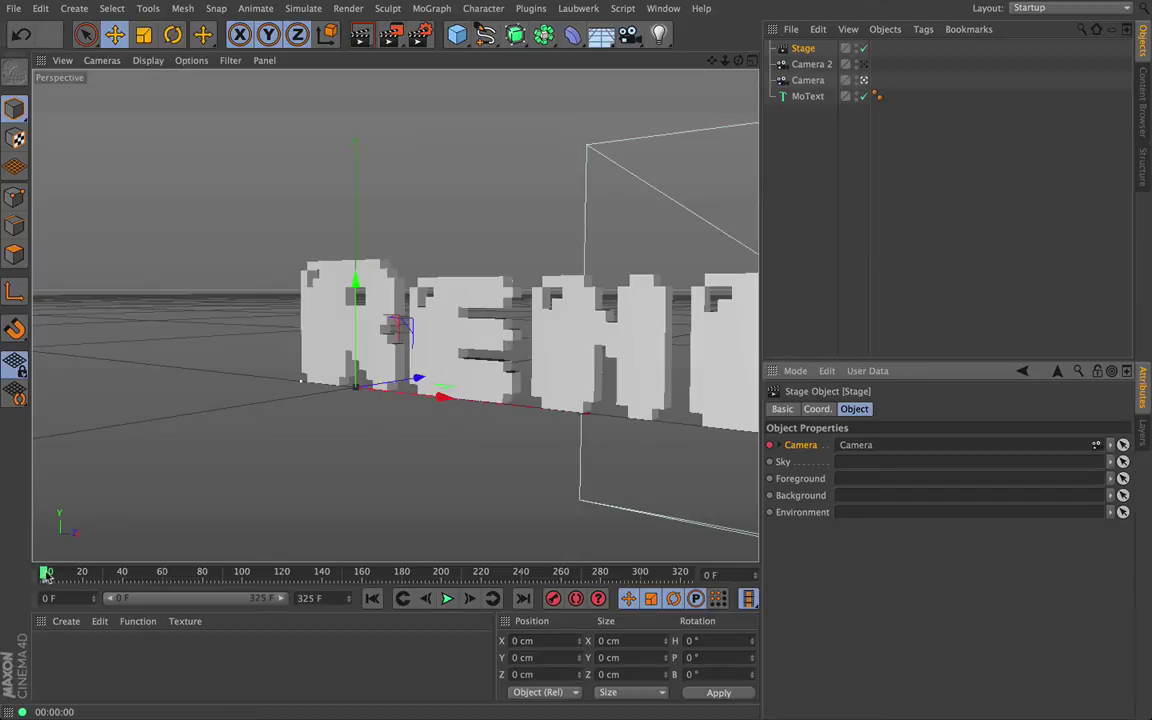
- Assign Camera 2 as the Stage object's camera at frame 141 and keyframe the switch
{"action": "left_click_drag", "start_coordinate": [45, 575], "coordinate": [322, 571]}
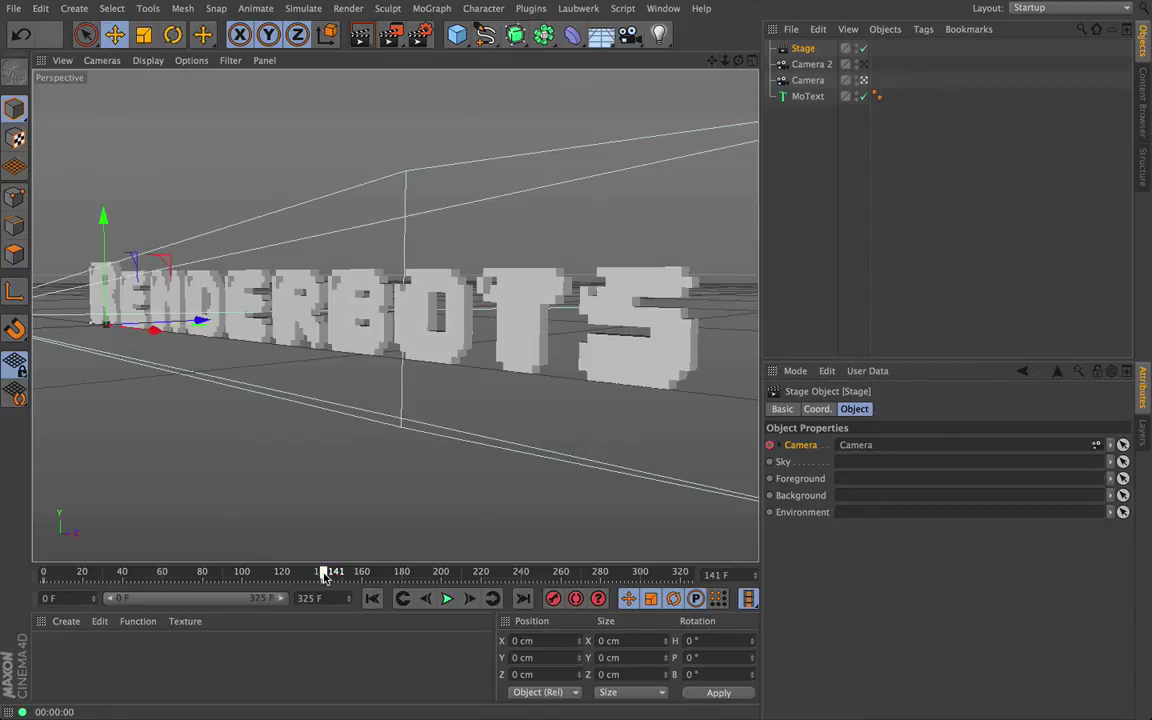
{"action": "left_click", "coordinate": [813, 65]}
{"action": "left_click_drag", "start_coordinate": [815, 85], "coordinate": [829, 447]}
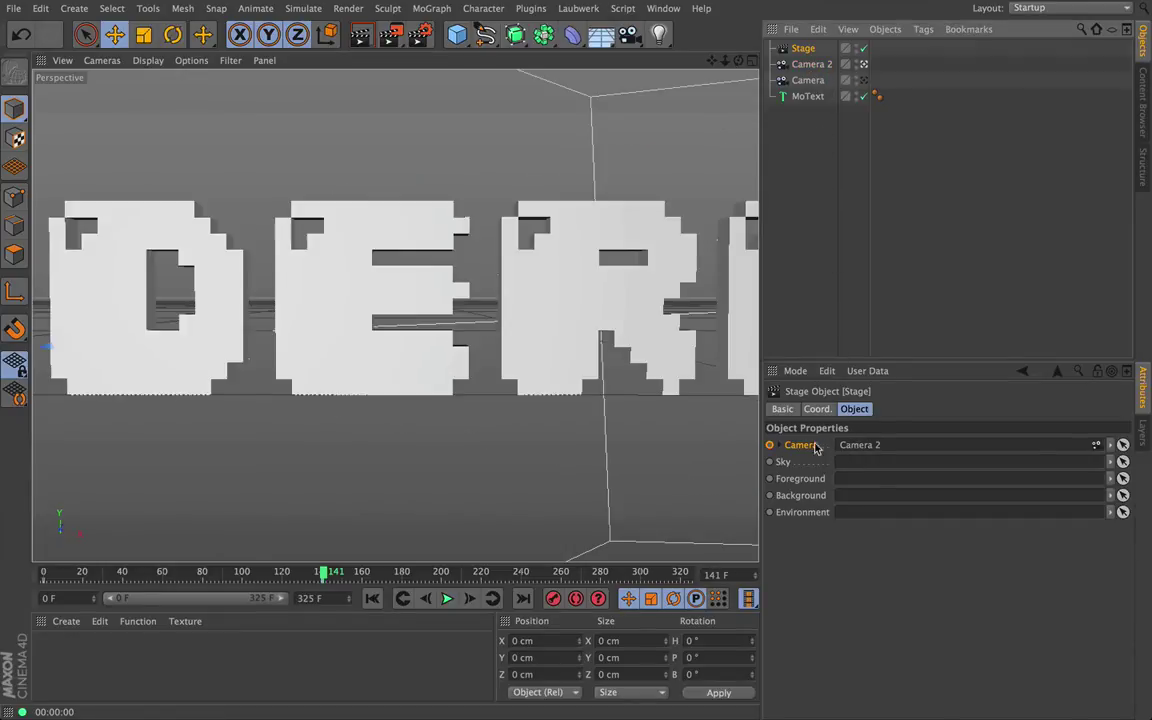
{"action": "left_click", "coordinate": [770, 446]}
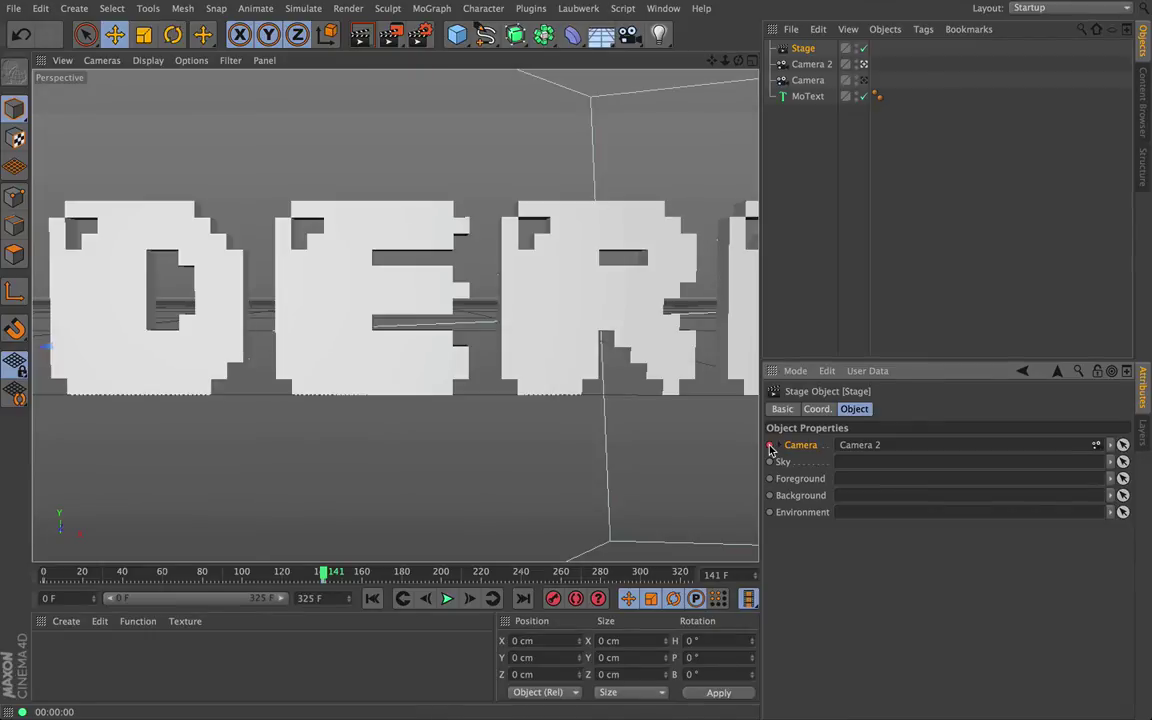
- Keyframe Camera 2 as the Stage object's camera at frame 320 and play the combined animation from the start
{"action": "left_click_drag", "start_coordinate": [324, 574], "coordinate": [679, 578]}
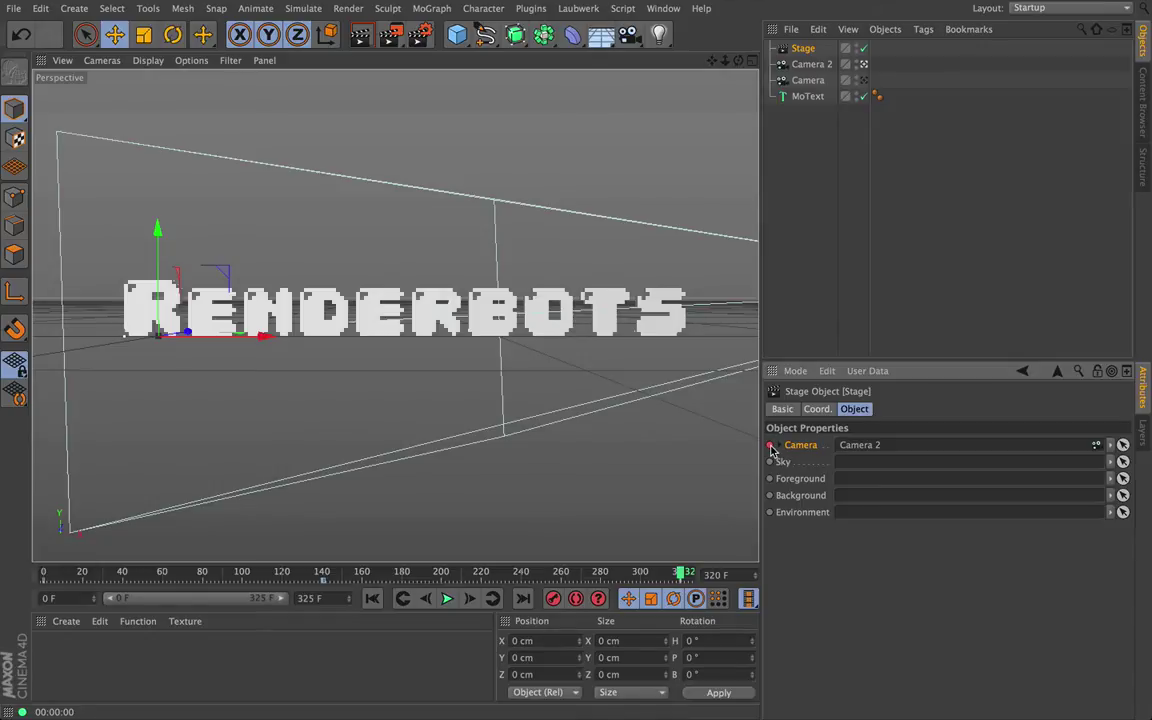
{"action": "left_click", "coordinate": [370, 598]}
{"action": "left_click", "coordinate": [448, 602]}
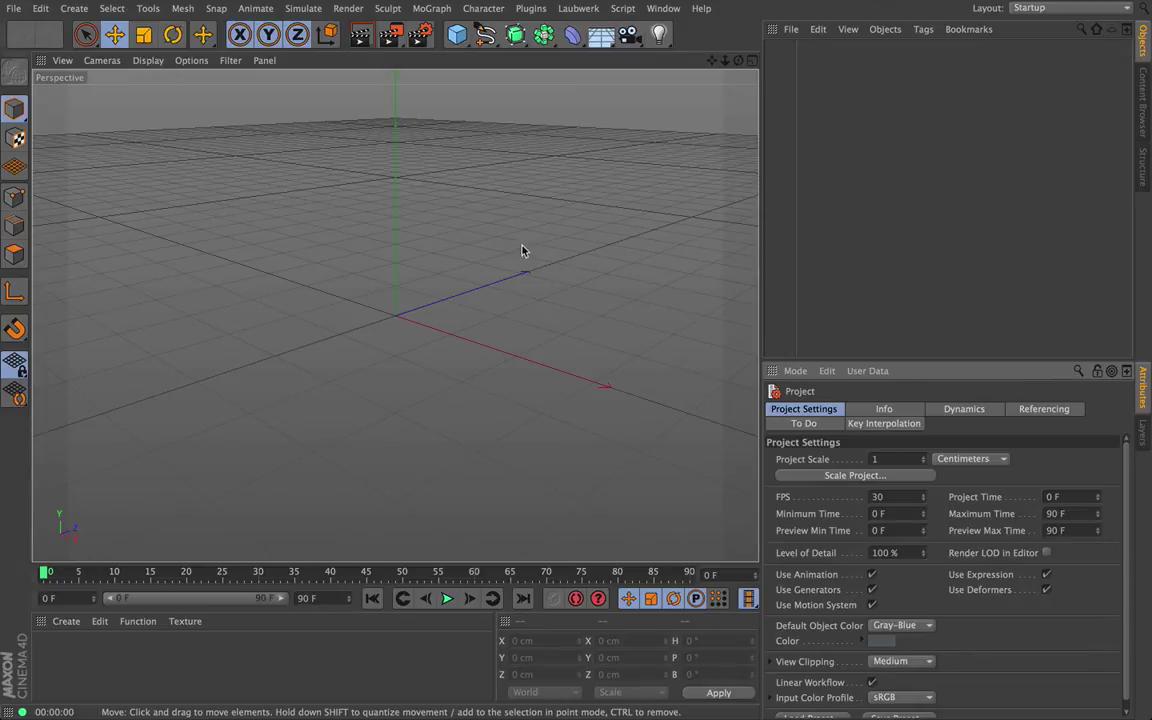
- Add a MoText object to the empty project and set its text to "Hi"
{"action": "left_click", "coordinate": [432, 10]}
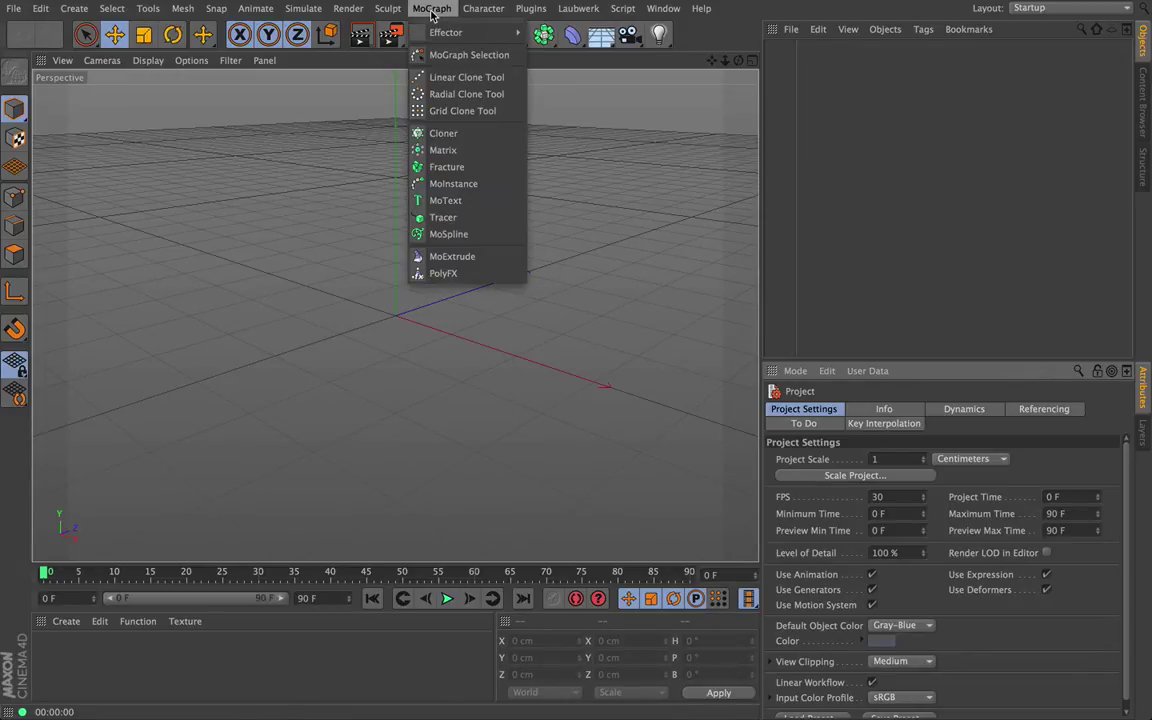
{"action": "left_click", "coordinate": [446, 201]}
{"action": "left_click_drag", "start_coordinate": [851, 487], "coordinate": [730, 483]}
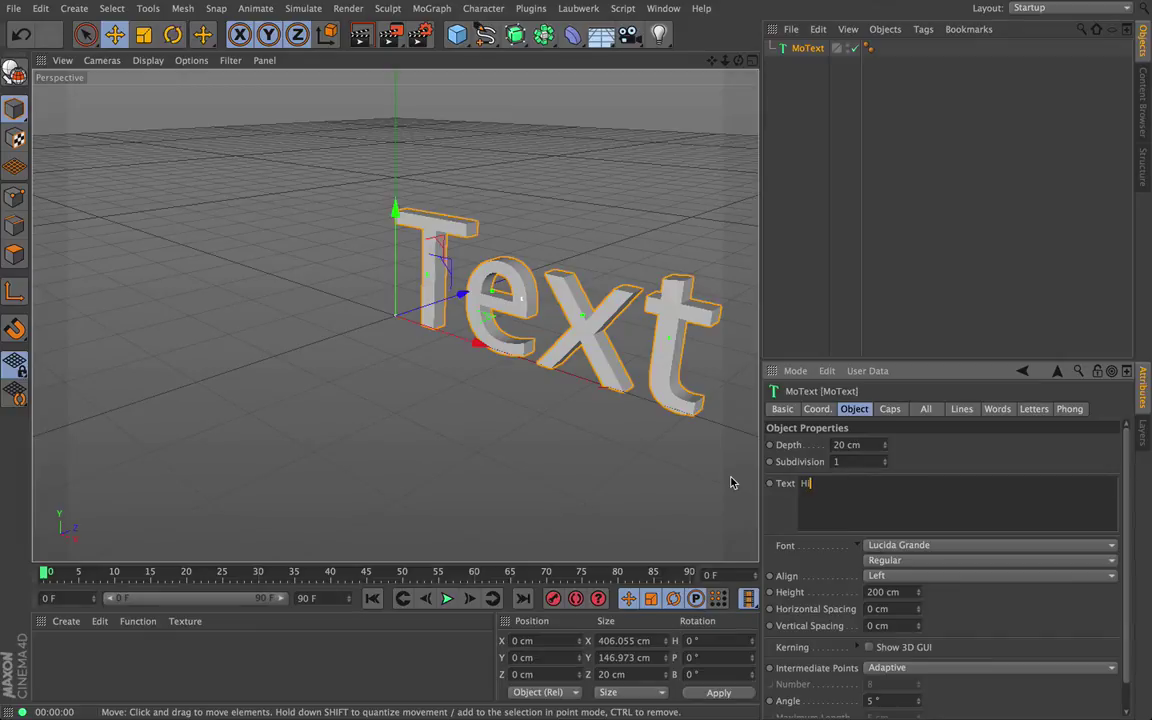
{"action": "key", "text": "Return"}
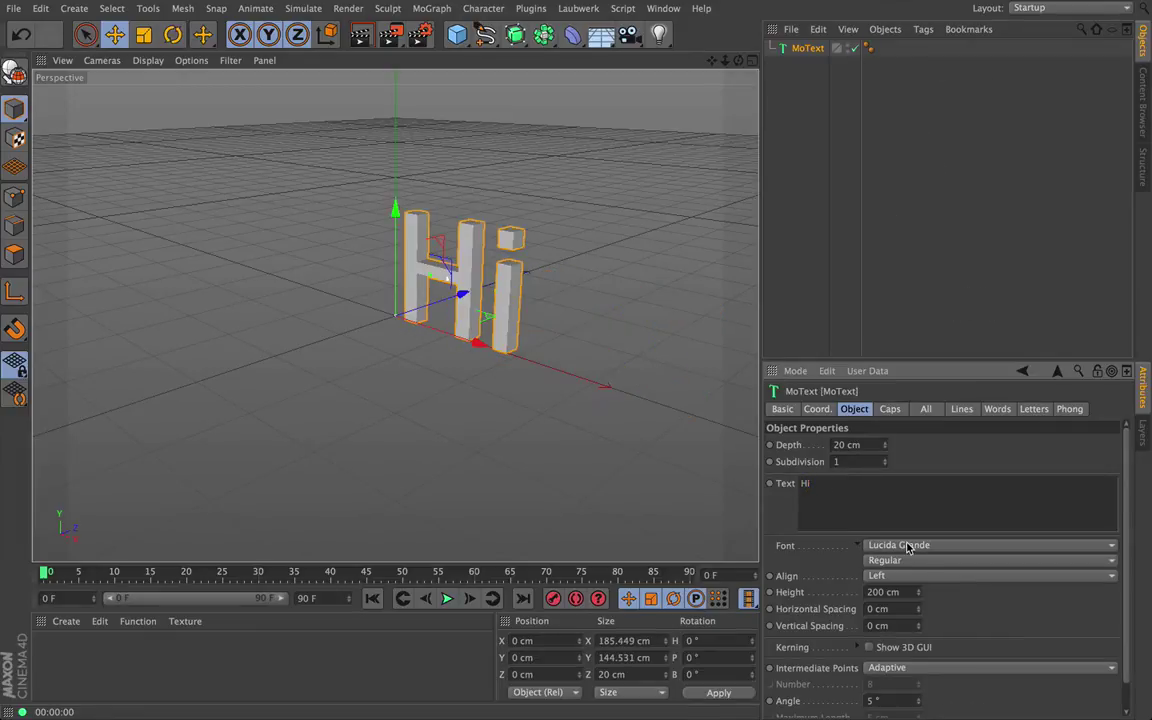
- Change the MoText object's font to PowerChord
{"action": "left_click", "coordinate": [908, 546]}
{"action": "left_click", "coordinate": [908, 546]}
{"action": "left_click", "coordinate": [923, 546]}
{"action": "scroll", "coordinate": [935, 165], "scroll_direction": "up", "scroll_amount": 10}
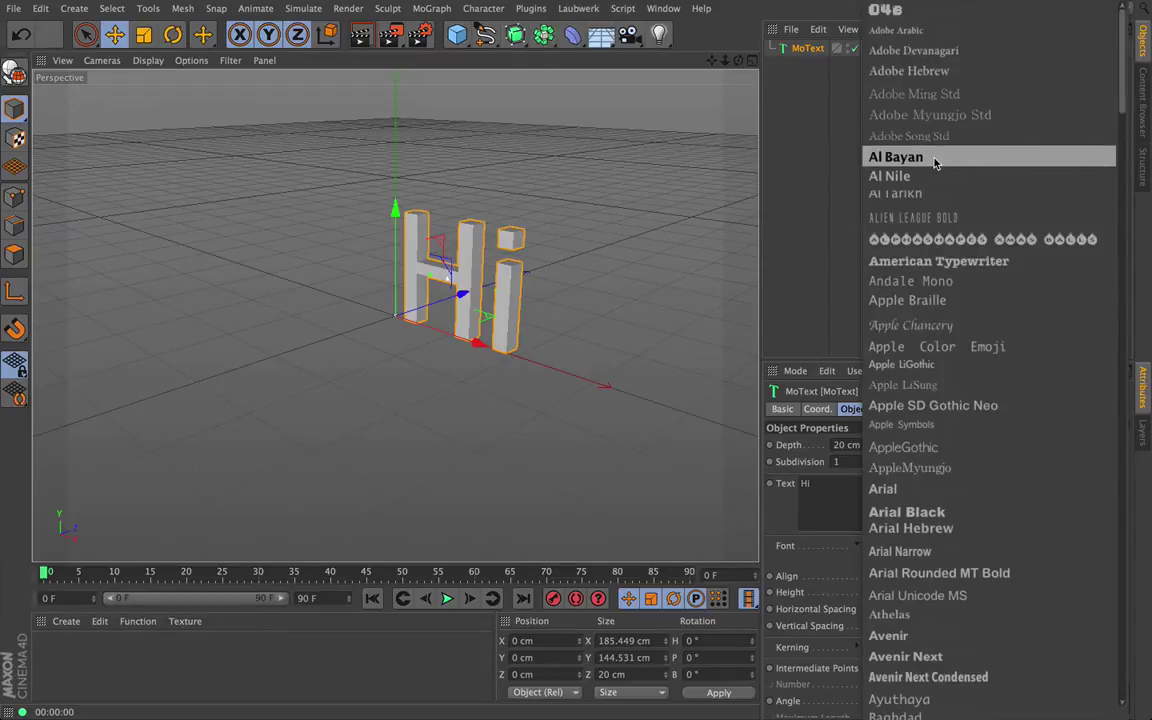
{"action": "scroll", "coordinate": [935, 150], "scroll_direction": "down", "scroll_amount": 10}
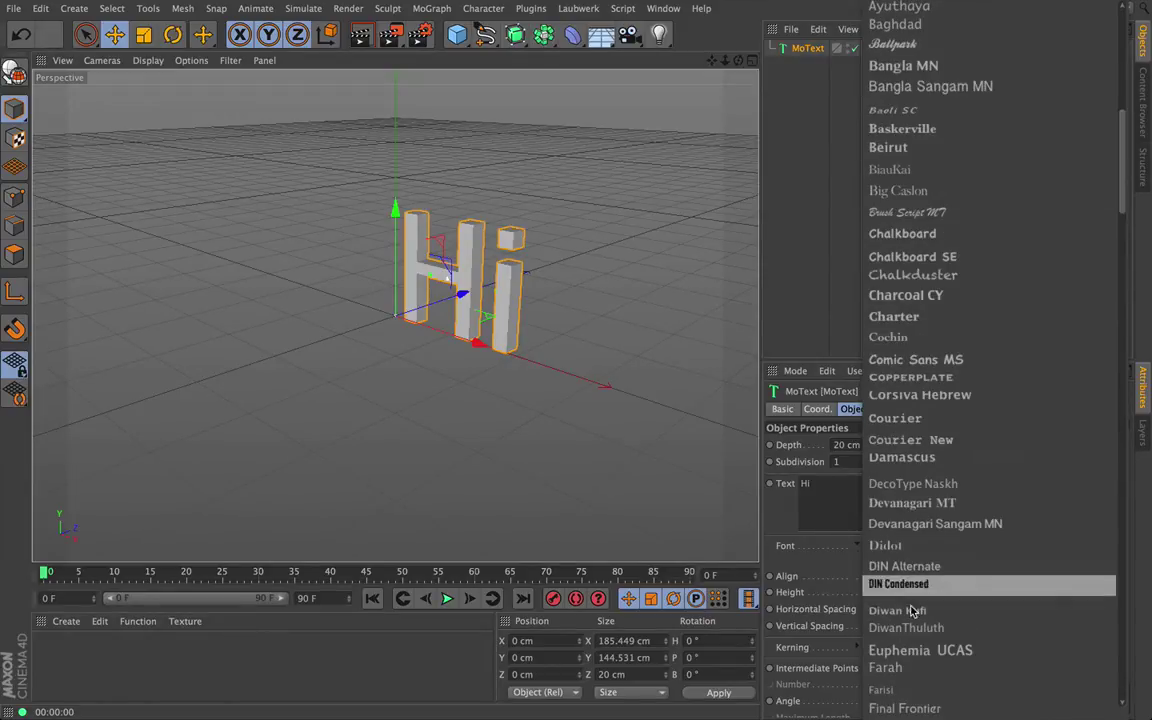
{"action": "scroll", "coordinate": [913, 595], "scroll_direction": "down", "scroll_amount": 20}
{"action": "scroll", "coordinate": [913, 610], "scroll_direction": "up", "scroll_amount": 10}
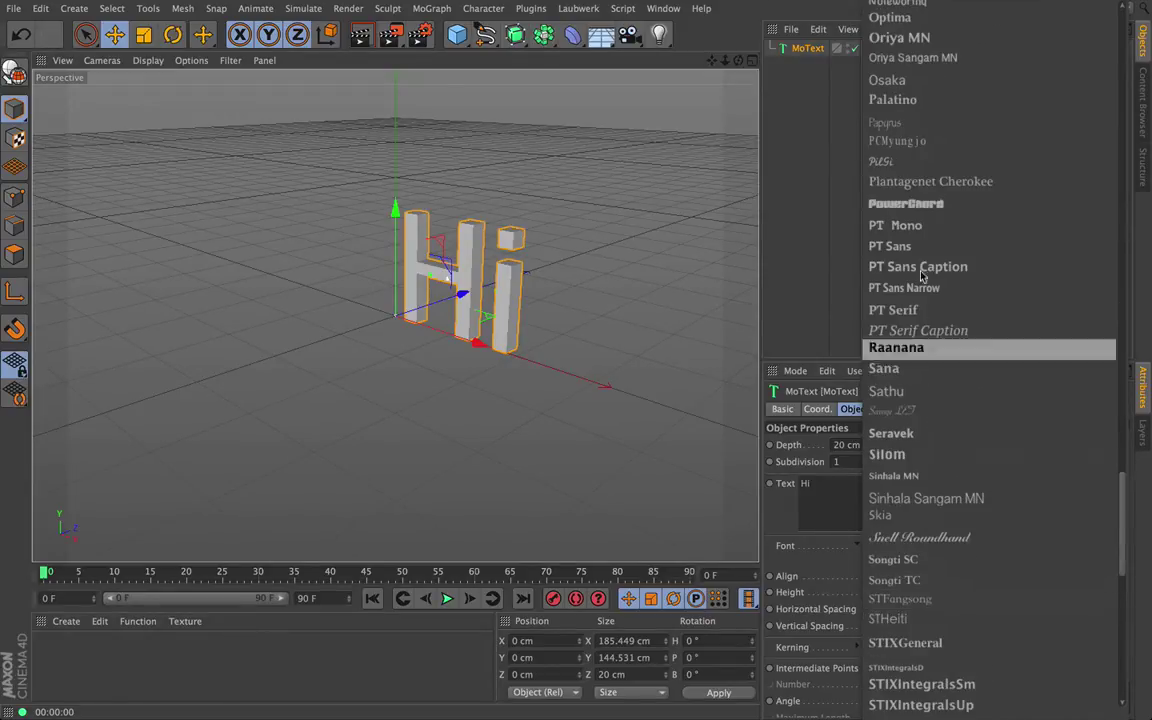
{"action": "left_click", "coordinate": [917, 202]}
- Add a Target Camera and set the MoText object as the target of its Target tag
{"action": "mouse_move", "coordinate": [738, 61]}
{"action": "left_mouse_down"}
{"action": "mouse_move", "coordinate": [775, 45]}
{"action": "mouse_move", "coordinate": [708, 67]}
{"action": "mouse_move", "coordinate": [738, 64]}
{"action": "left_mouse_up"}
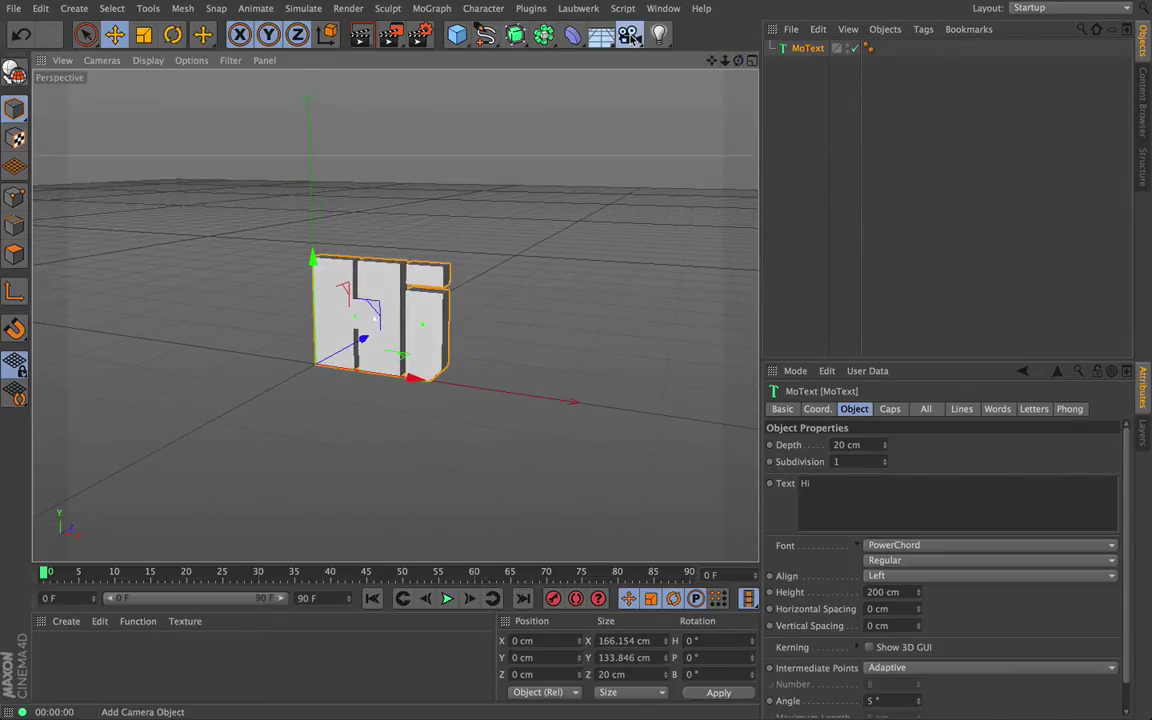
{"action": "left_click", "coordinate": [631, 37]}
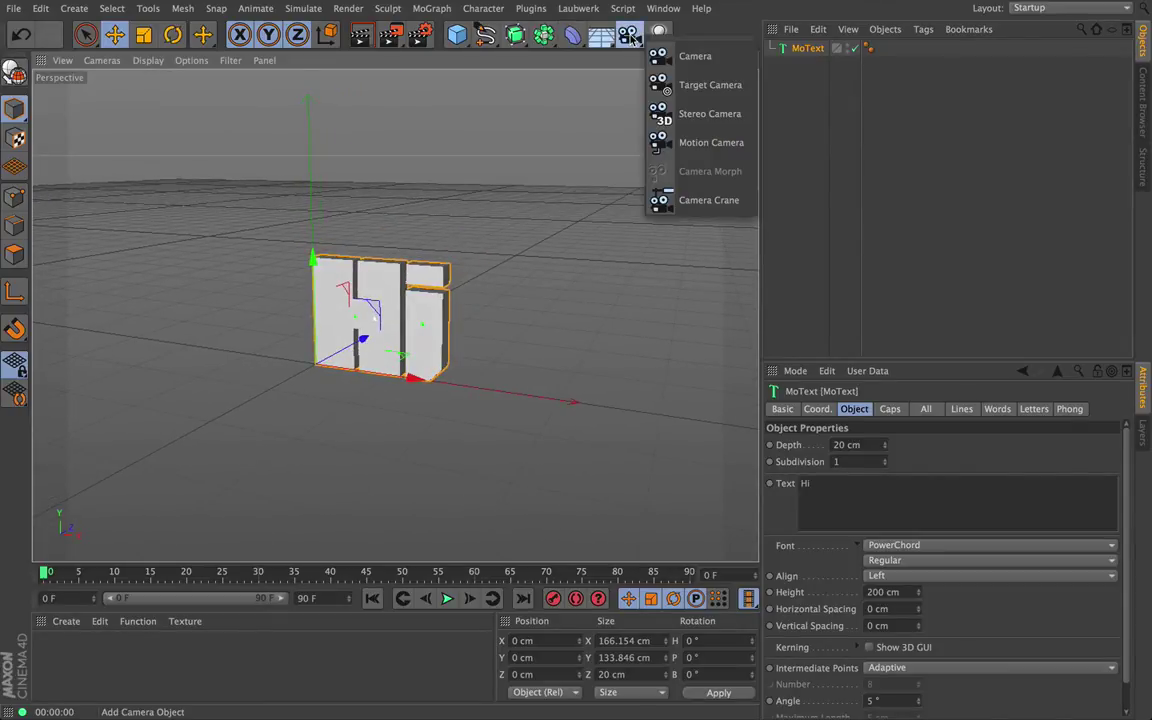
{"action": "left_click", "coordinate": [692, 85]}
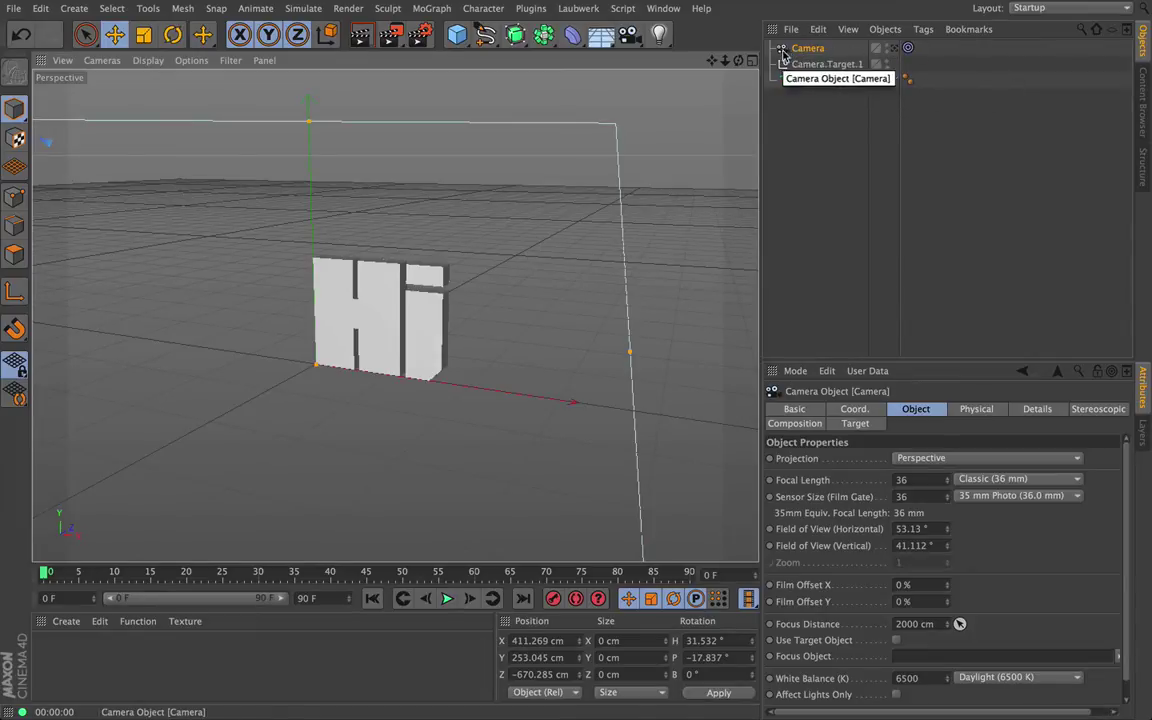
{"action": "left_click", "coordinate": [908, 49]}
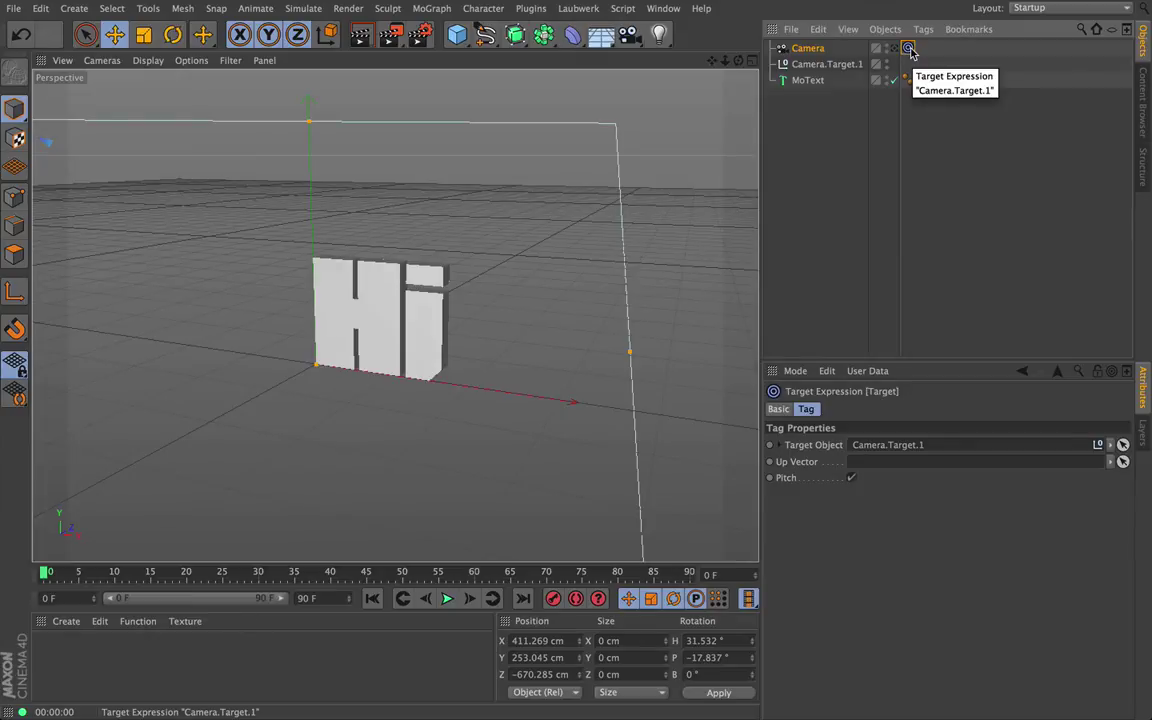
{"action": "left_click_drag", "start_coordinate": [725, 60], "coordinate": [683, 65]}
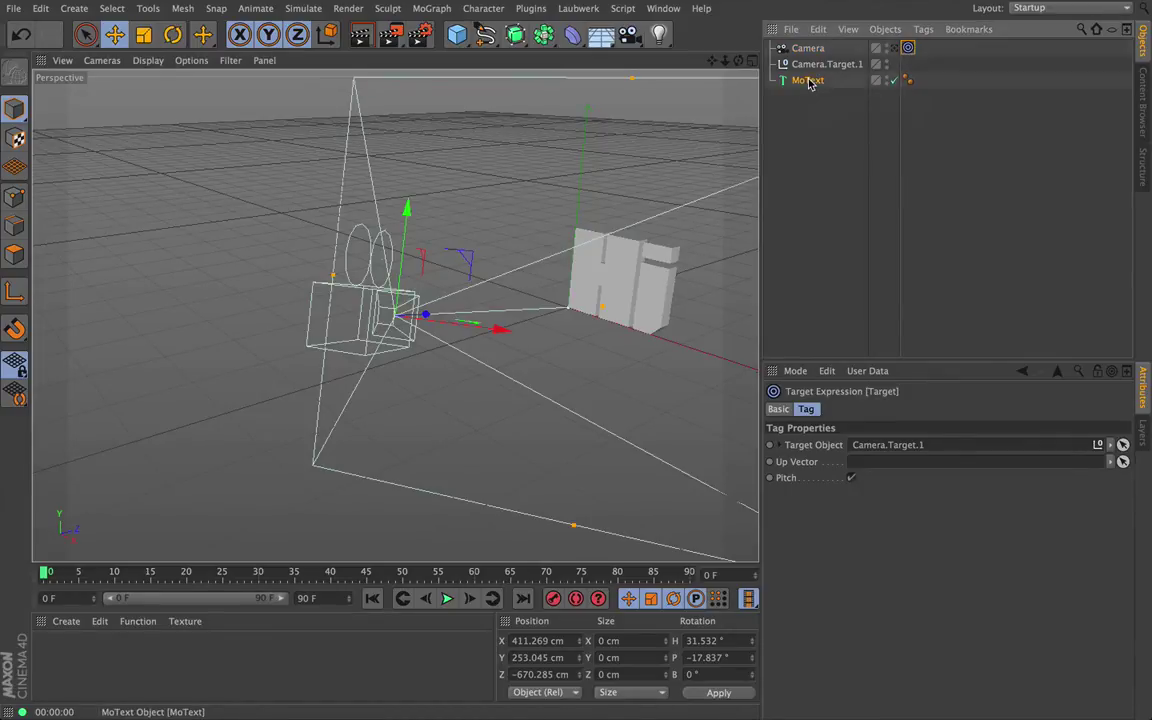
{"action": "left_click_drag", "start_coordinate": [830, 215], "coordinate": [871, 449]}
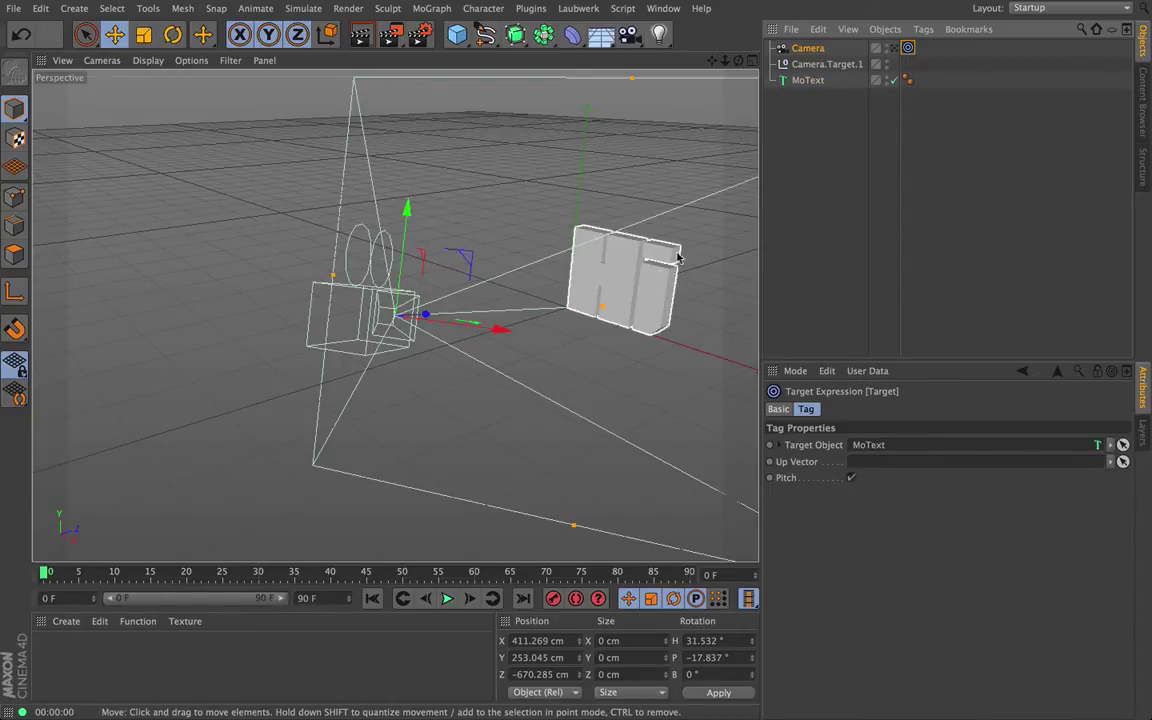
- Add a Circle spline and set its plane to XZ so it lies flat around the text
{"action": "left_click_drag", "start_coordinate": [738, 60], "coordinate": [751, 169]}
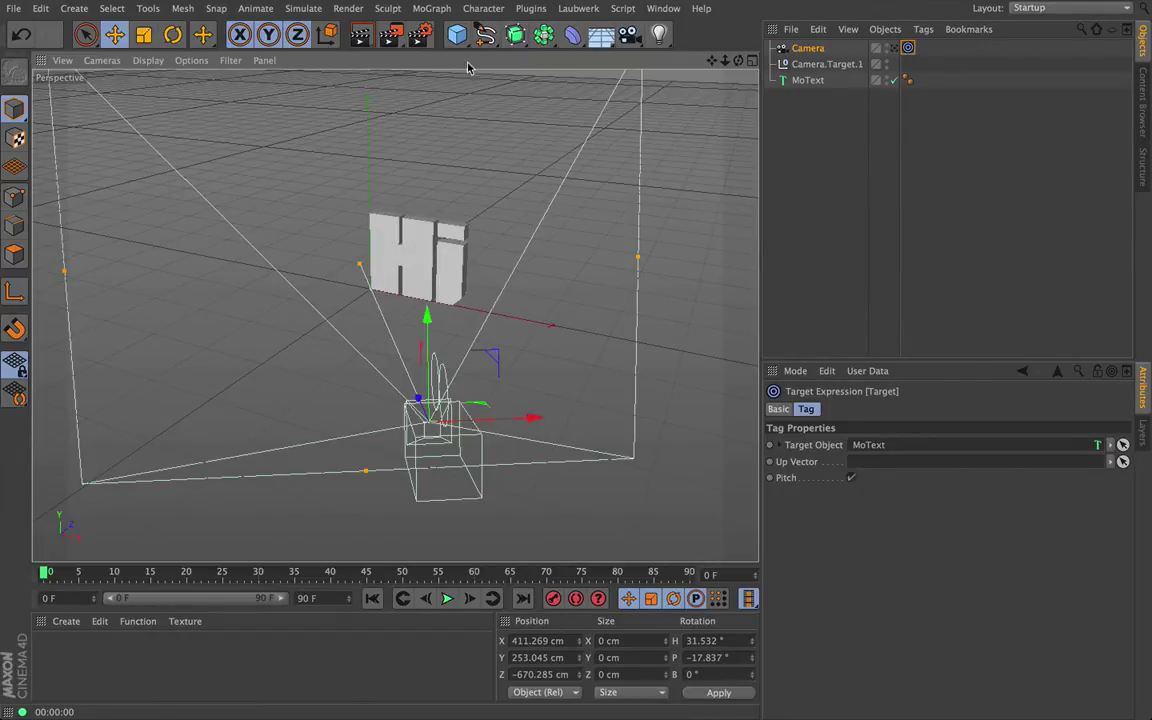
{"action": "left_click", "coordinate": [485, 34]}
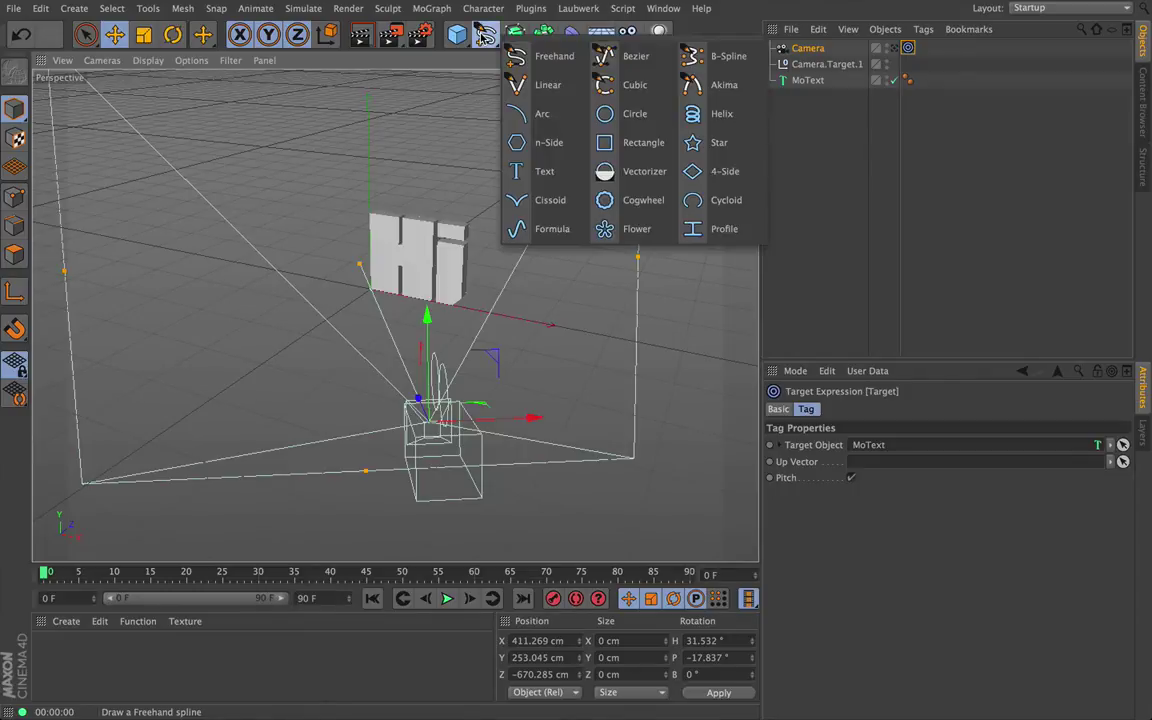
{"action": "left_click", "coordinate": [627, 118]}
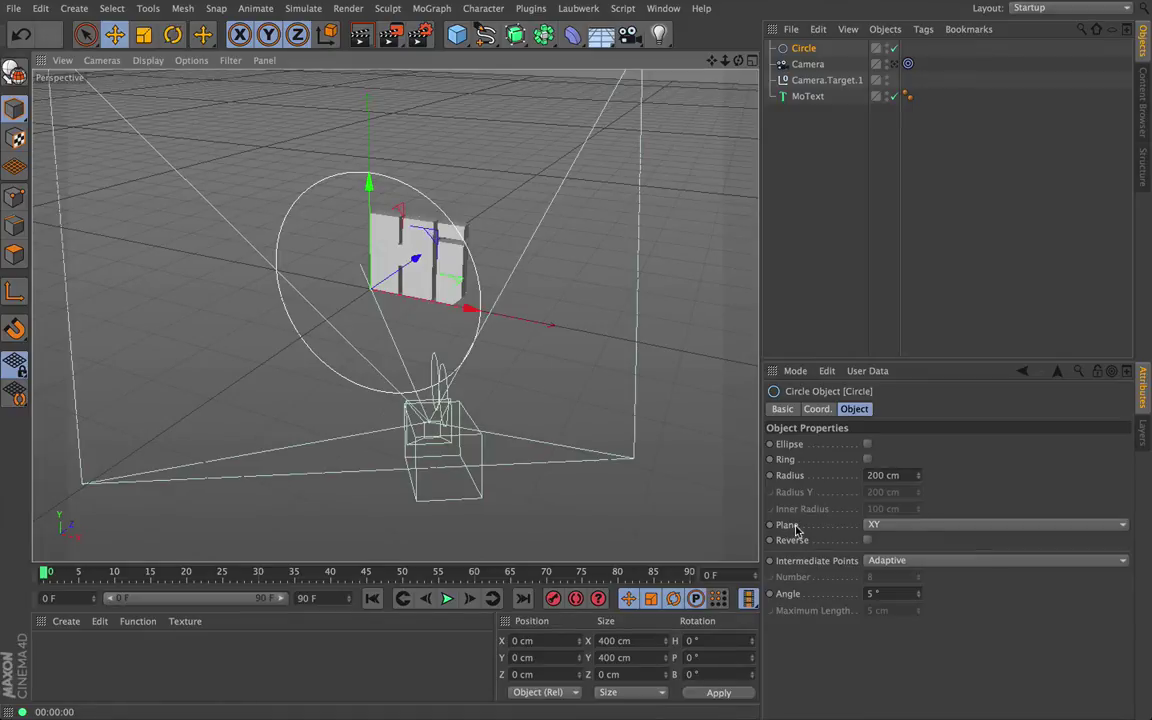
{"action": "left_click", "coordinate": [885, 526]}
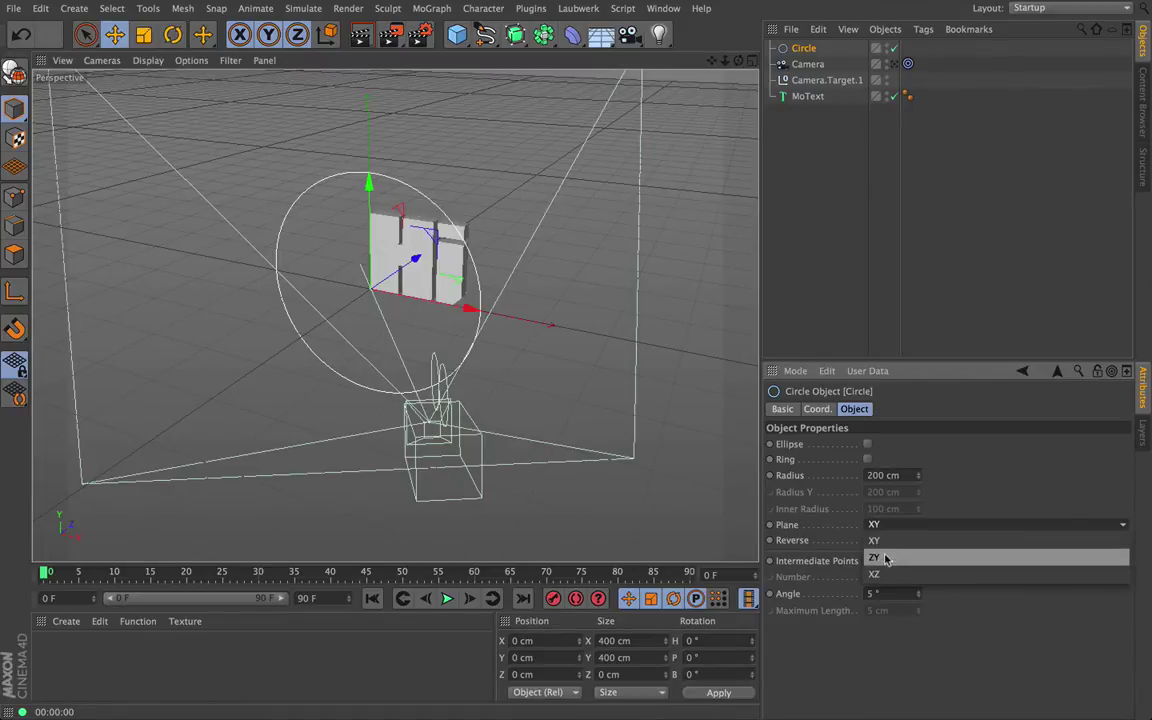
{"action": "left_click", "coordinate": [884, 575]}
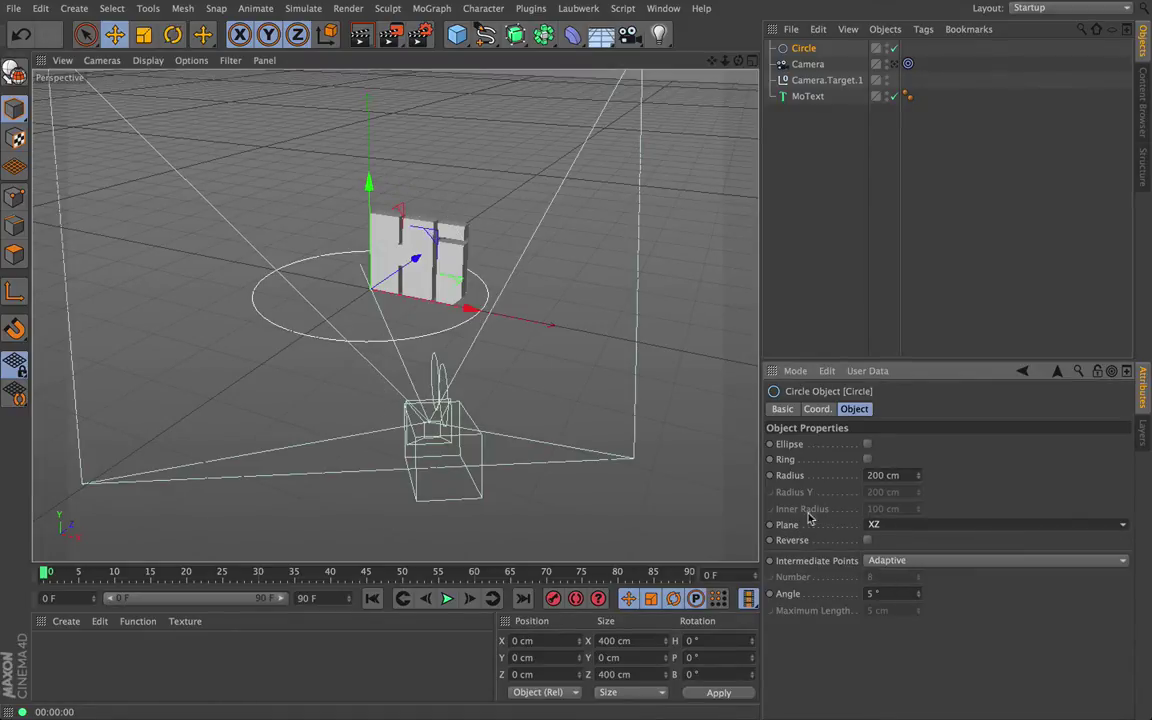
- Move the MoText object along X to about -76 cm so the text sits centred inside the circle
{"action": "left_click_drag", "start_coordinate": [738, 60], "coordinate": [750, 125]}
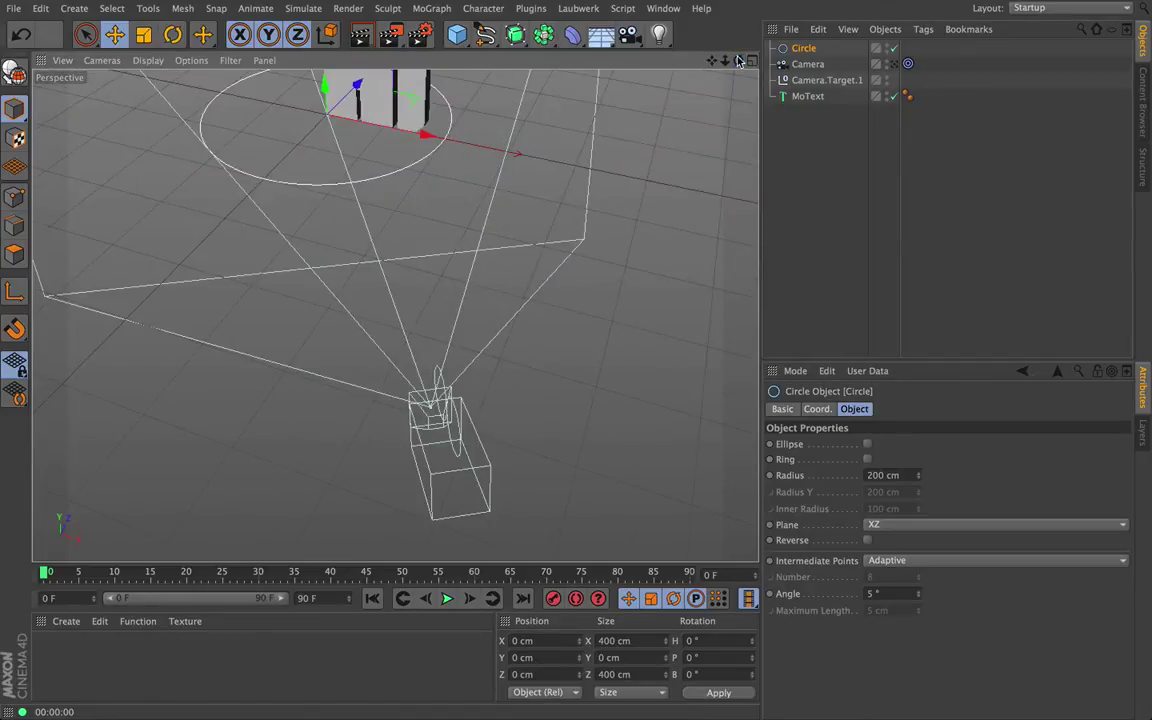
{"action": "left_click_drag", "start_coordinate": [394, 315], "coordinate": [408, 300], "text": "alt"}
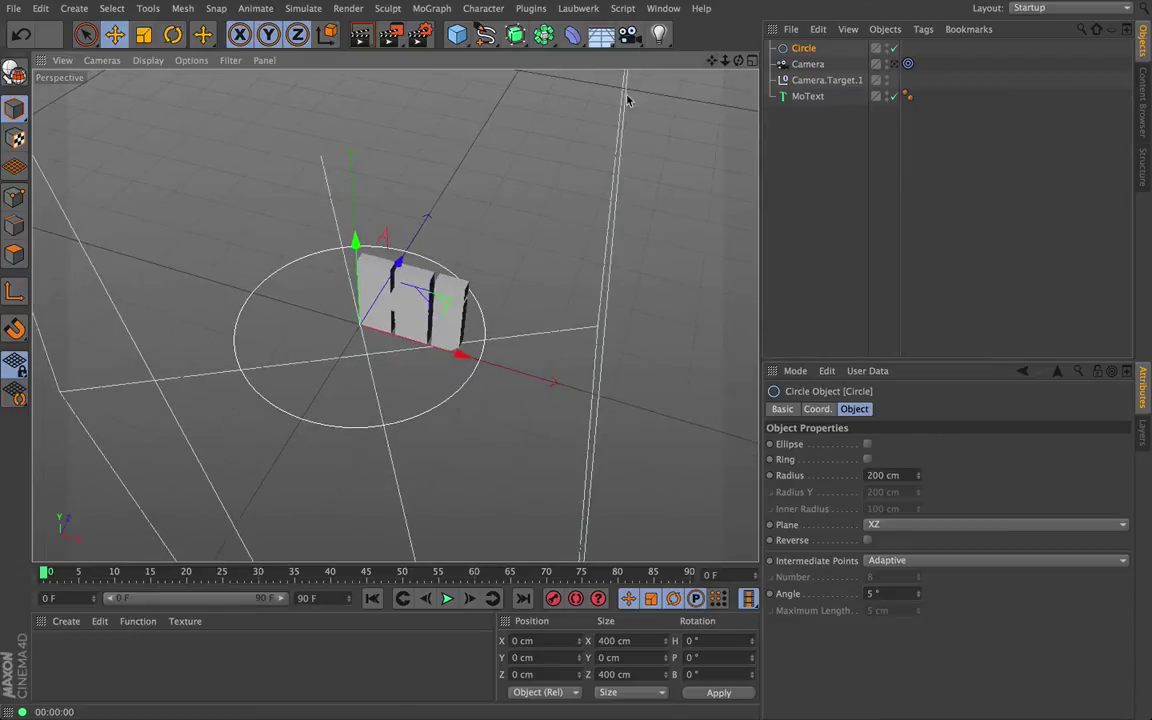
{"action": "mouse_move", "coordinate": [473, 355]}
{"action": "left_mouse_down"}
{"action": "mouse_move", "coordinate": [423, 350]}
{"action": "mouse_move", "coordinate": [463, 358]}
{"action": "left_mouse_up"}
{"action": "left_click", "coordinate": [806, 96]}
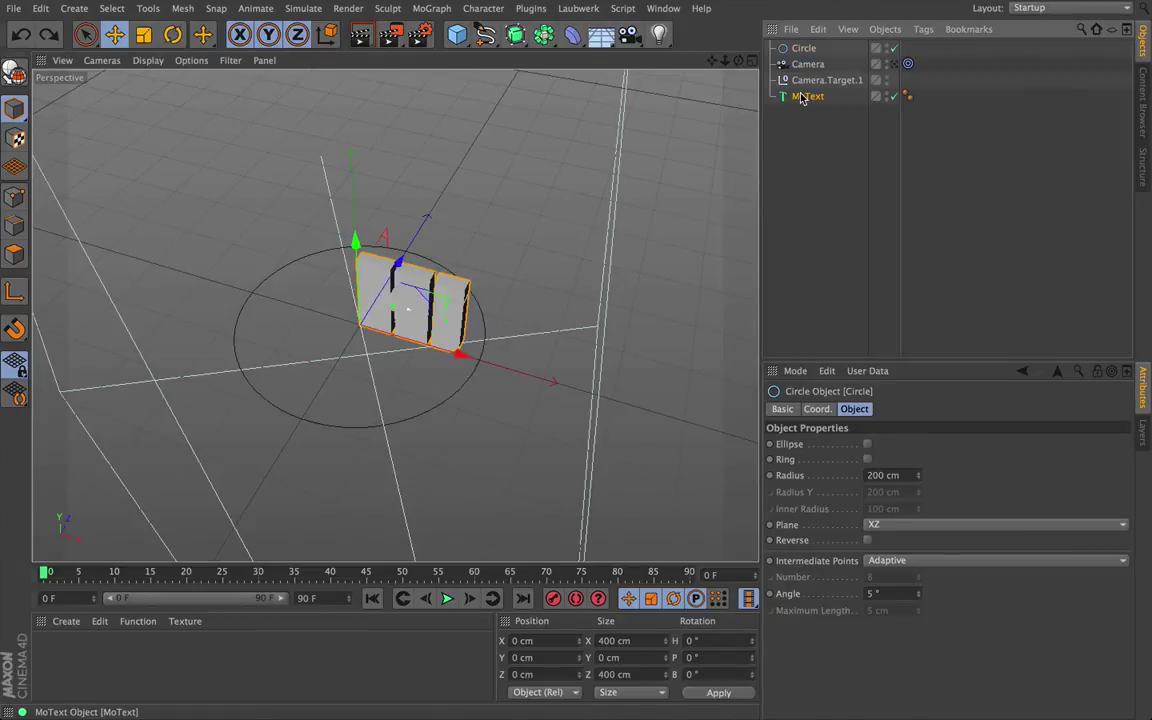
{"action": "left_click_drag", "start_coordinate": [463, 357], "coordinate": [418, 336]}
- Add an Align to Spline tag to the camera and assign the Circle as its spline path
{"action": "left_click_drag", "start_coordinate": [738, 60], "coordinate": [646, 70]}
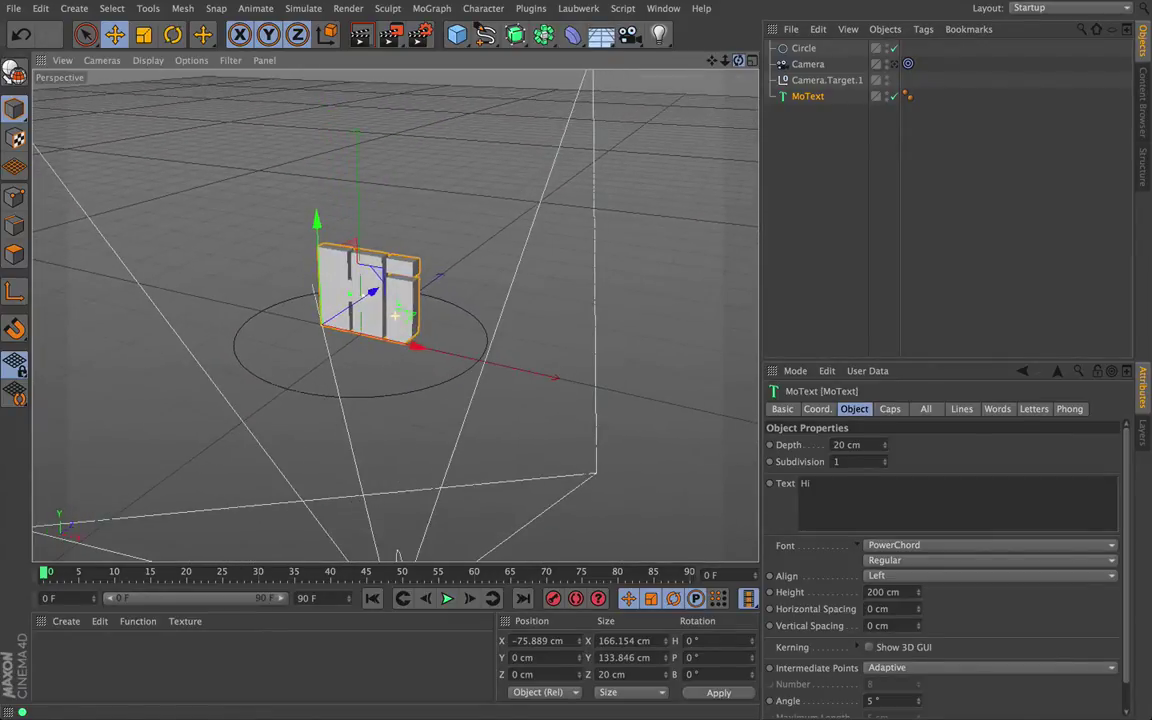
{"action": "left_click_drag", "start_coordinate": [724, 61], "coordinate": [663, 121]}
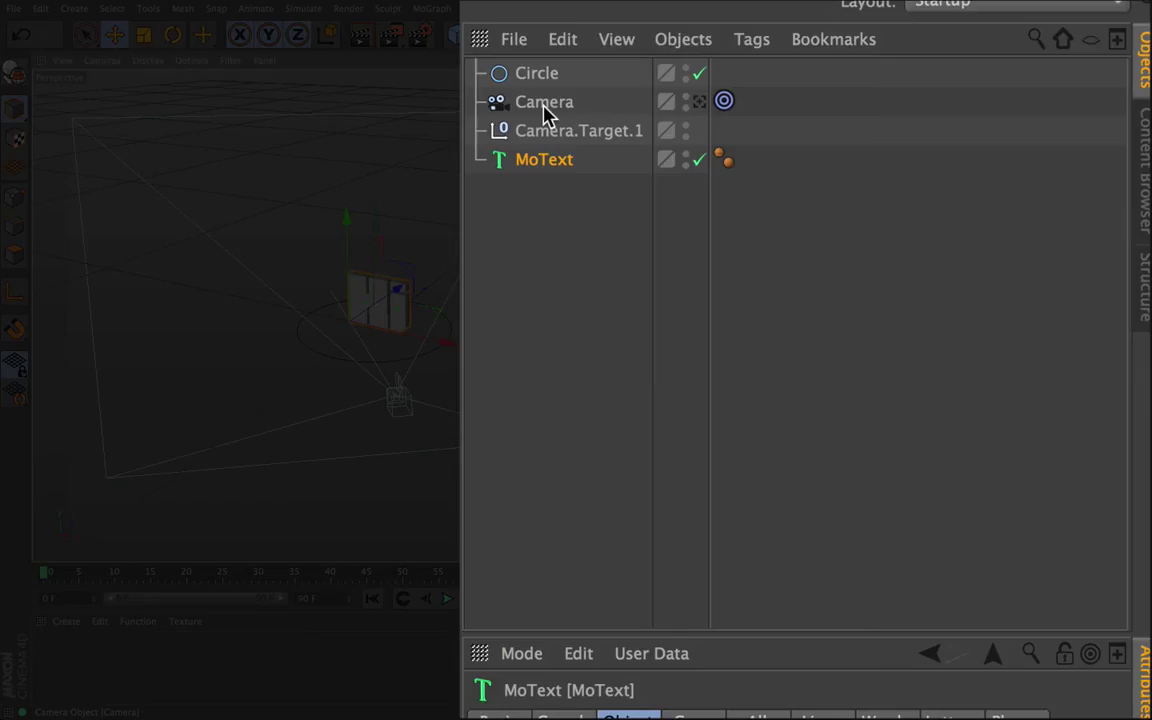
{"action": "left_click", "coordinate": [545, 108]}
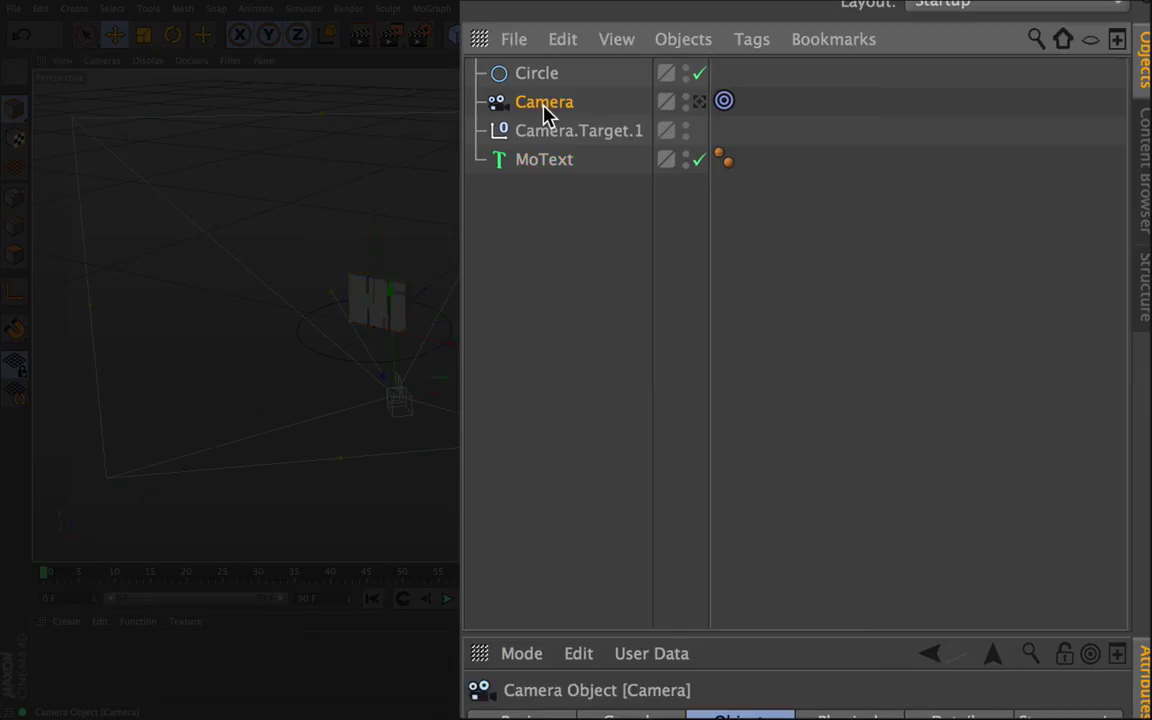
{"action": "left_click", "coordinate": [750, 40]}
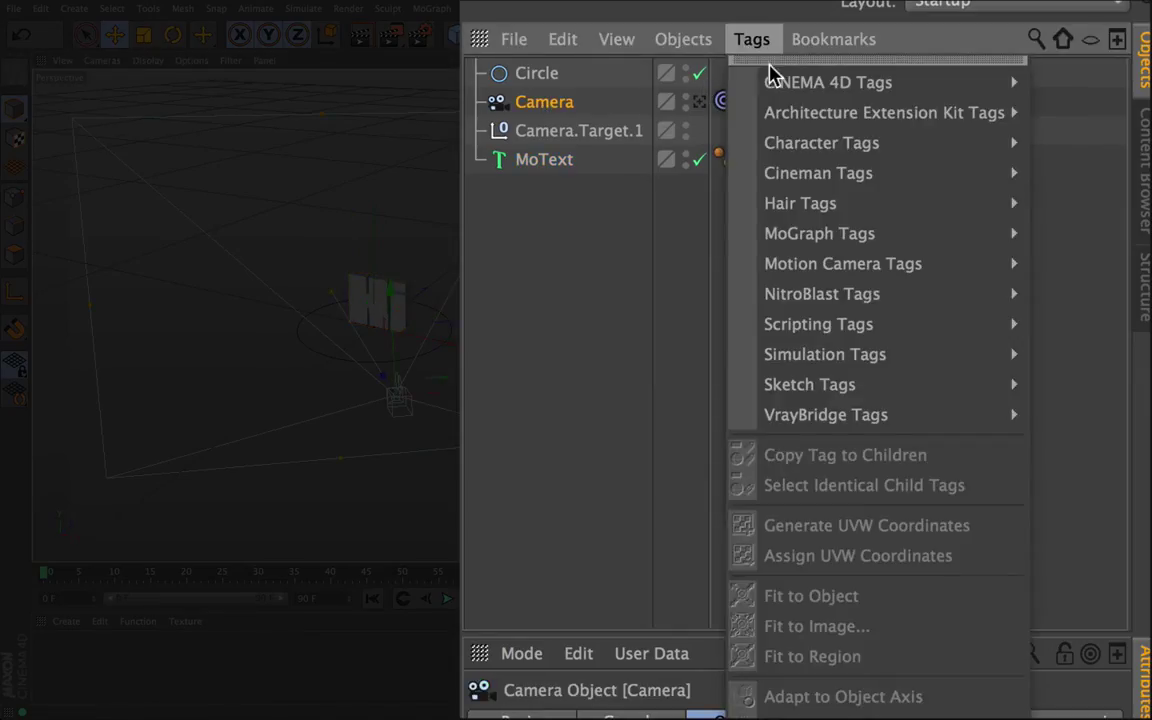
{"action": "mouse_move", "coordinate": [775, 88]}
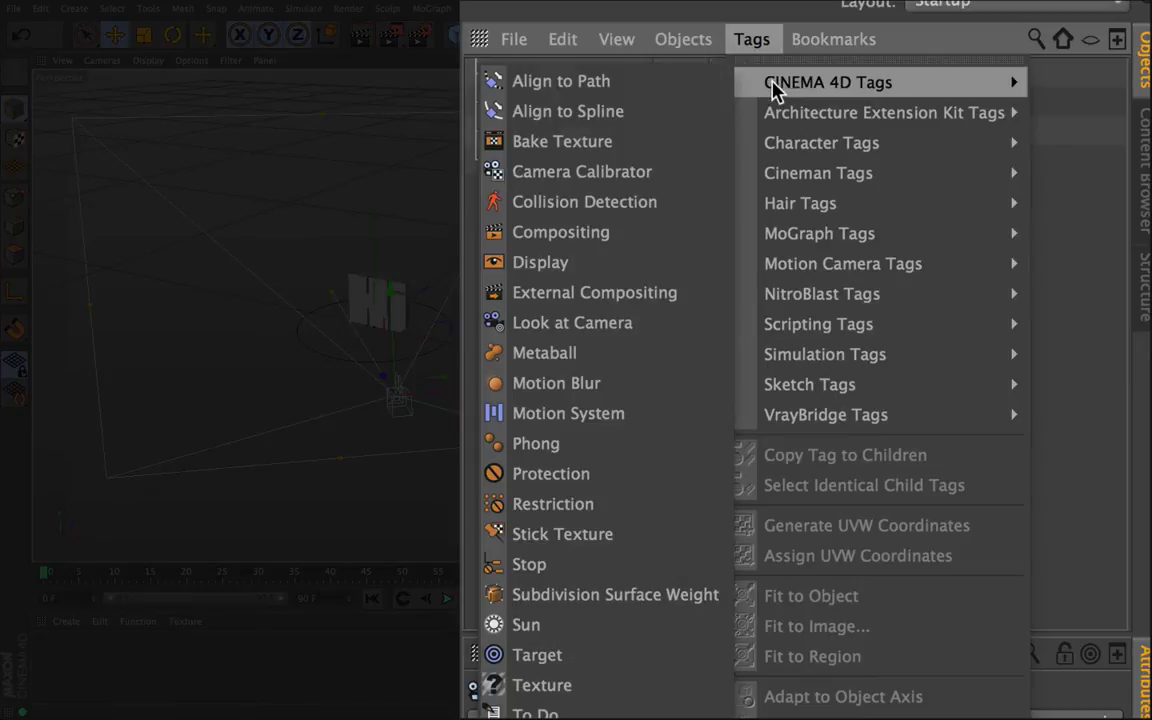
{"action": "left_click", "coordinate": [645, 122]}
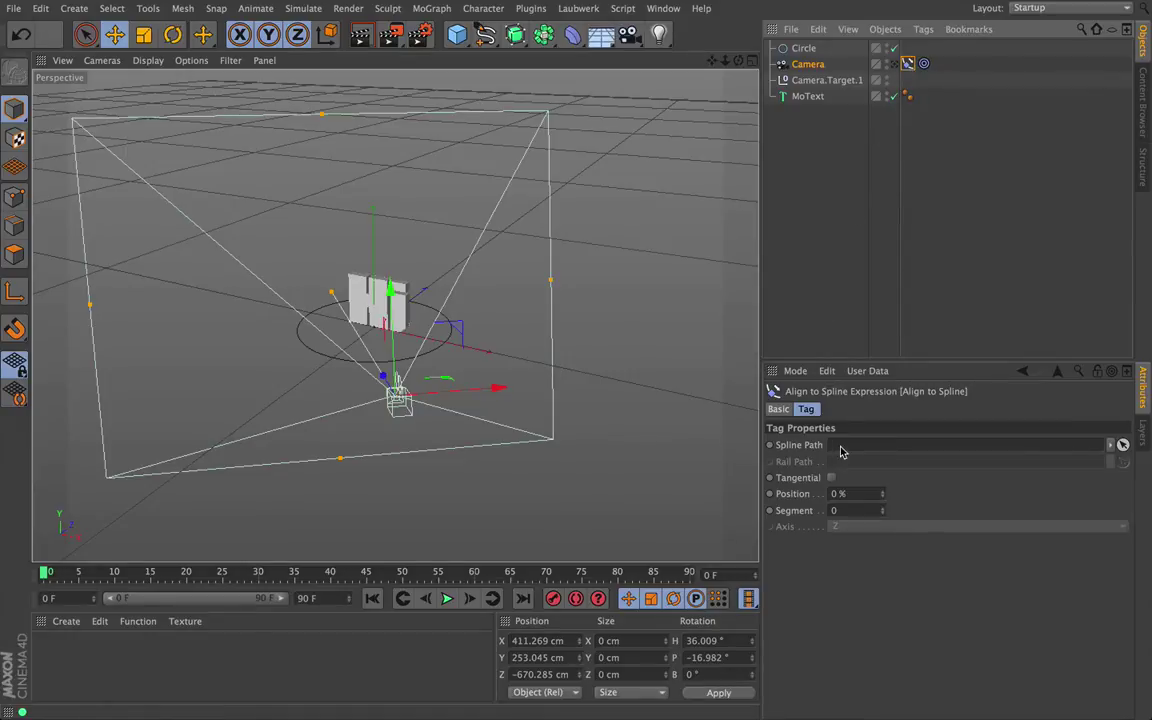
{"action": "left_click_drag", "start_coordinate": [800, 62], "coordinate": [841, 445]}
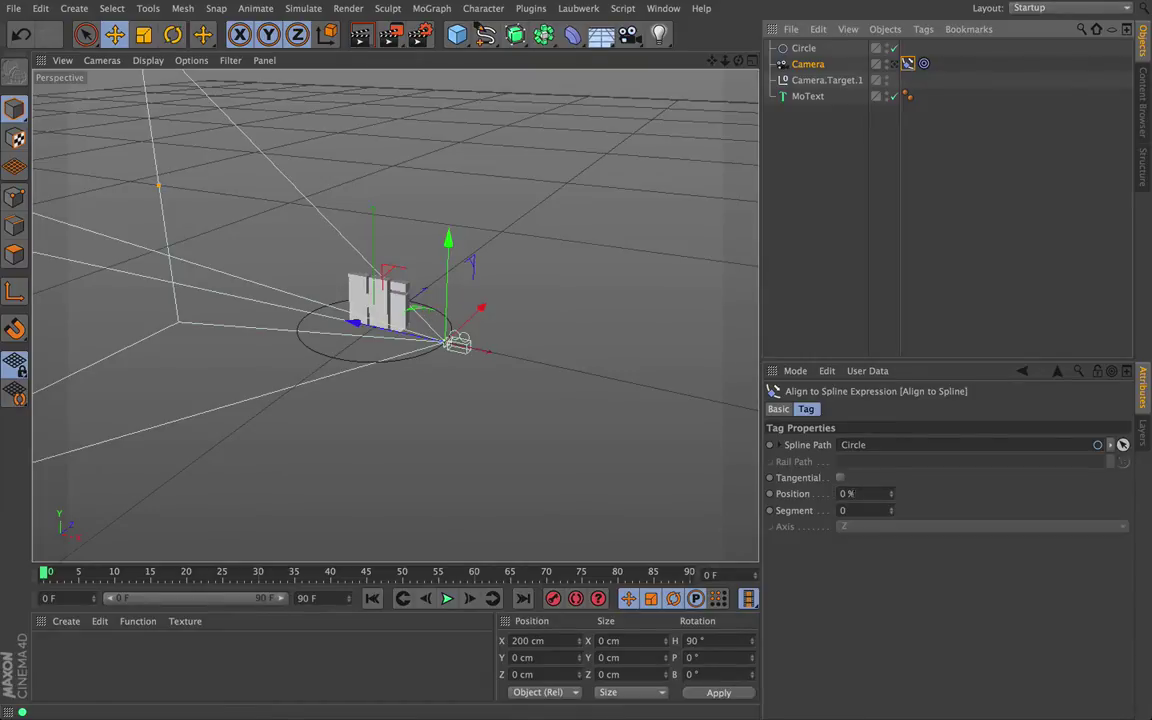
- Keyframe the Align to Spline position at 0% on frame 0 and 100% on frame 90
{"action": "mouse_move", "coordinate": [892, 494]}
{"action": "left_mouse_down"}
{"action": "mouse_move", "coordinate": [968, 490]}
{"action": "mouse_move", "coordinate": [868, 490]}
{"action": "mouse_move", "coordinate": [893, 470]}
{"action": "left_mouse_up"}
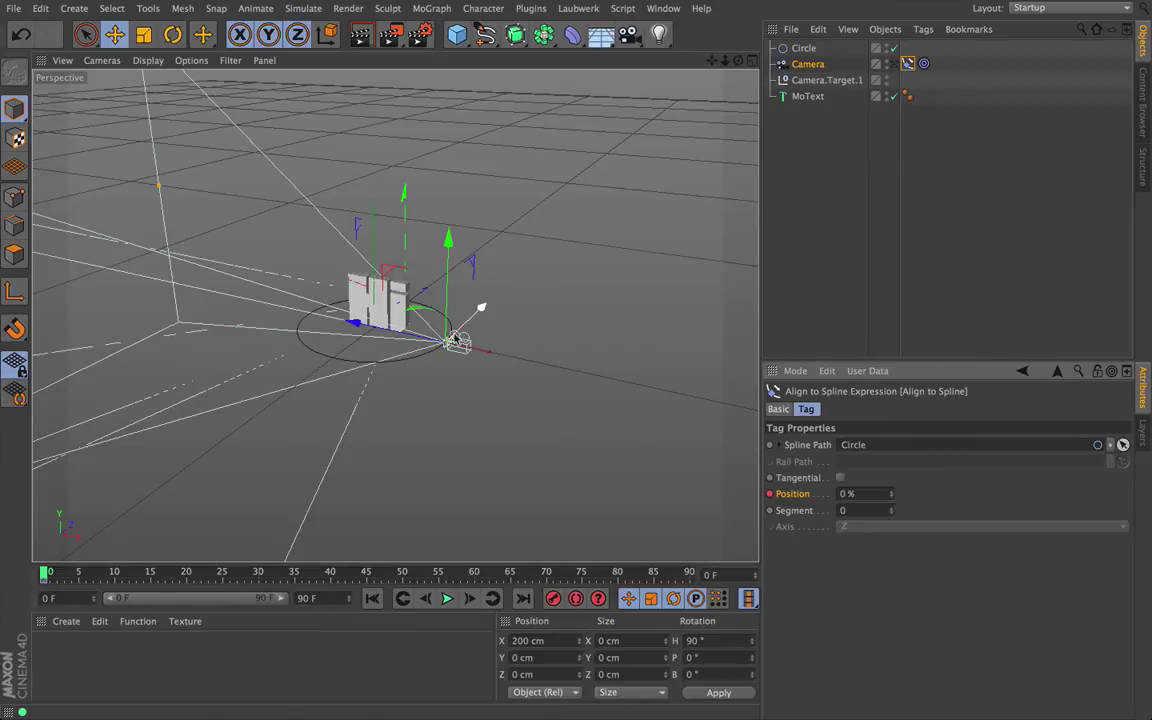
{"action": "left_click_drag", "start_coordinate": [46, 576], "coordinate": [672, 577]}
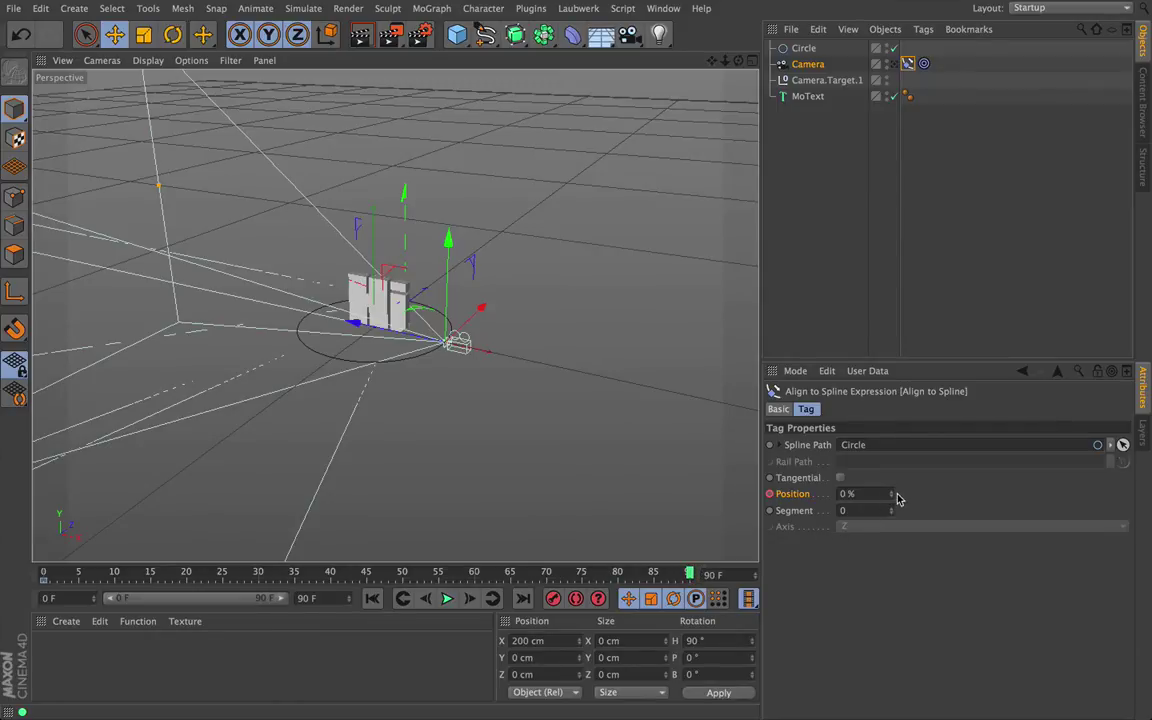
{"action": "left_click_drag", "start_coordinate": [890, 499], "coordinate": [960, 499]}
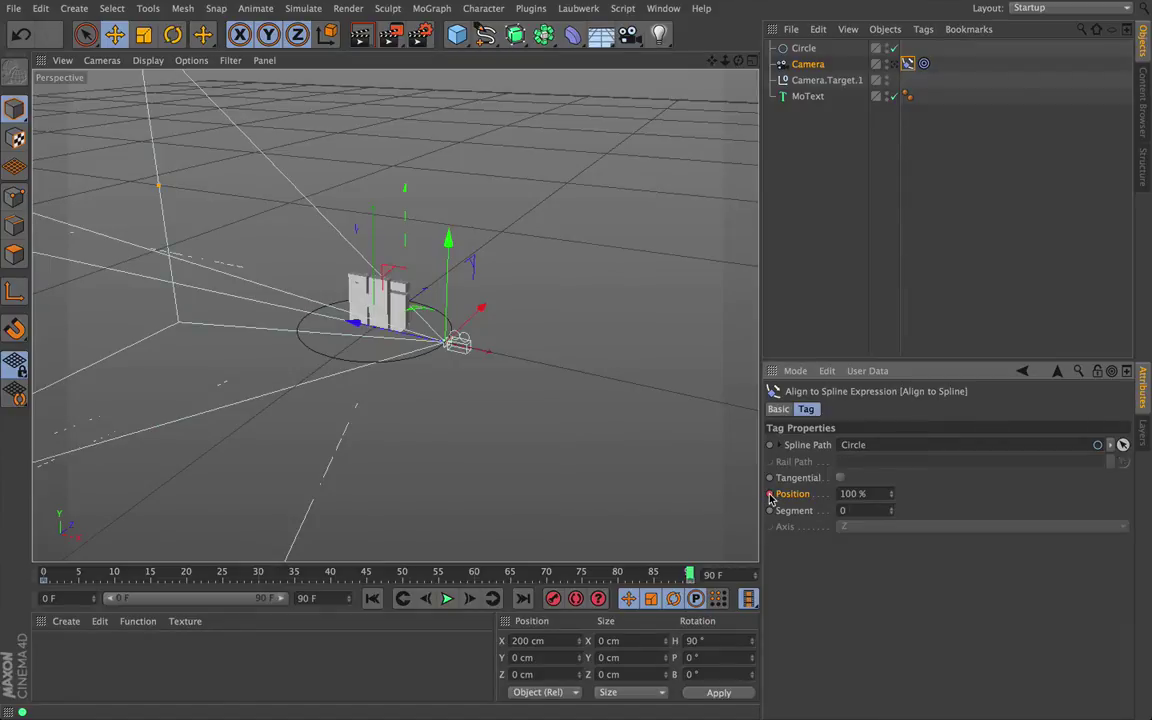
- Play the animation from frame 0 and check the orbit through the camera's view as well as from outside
{"action": "left_click_drag", "start_coordinate": [688, 576], "coordinate": [2, 567]}
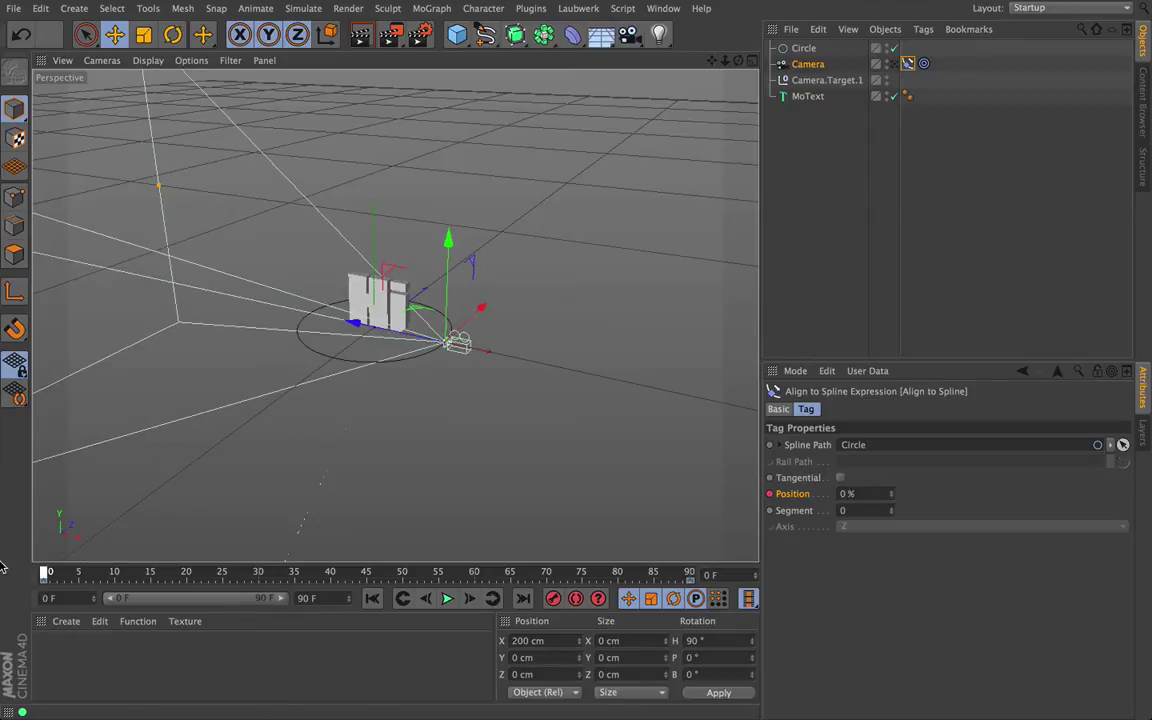
{"action": "left_click", "coordinate": [446, 598]}
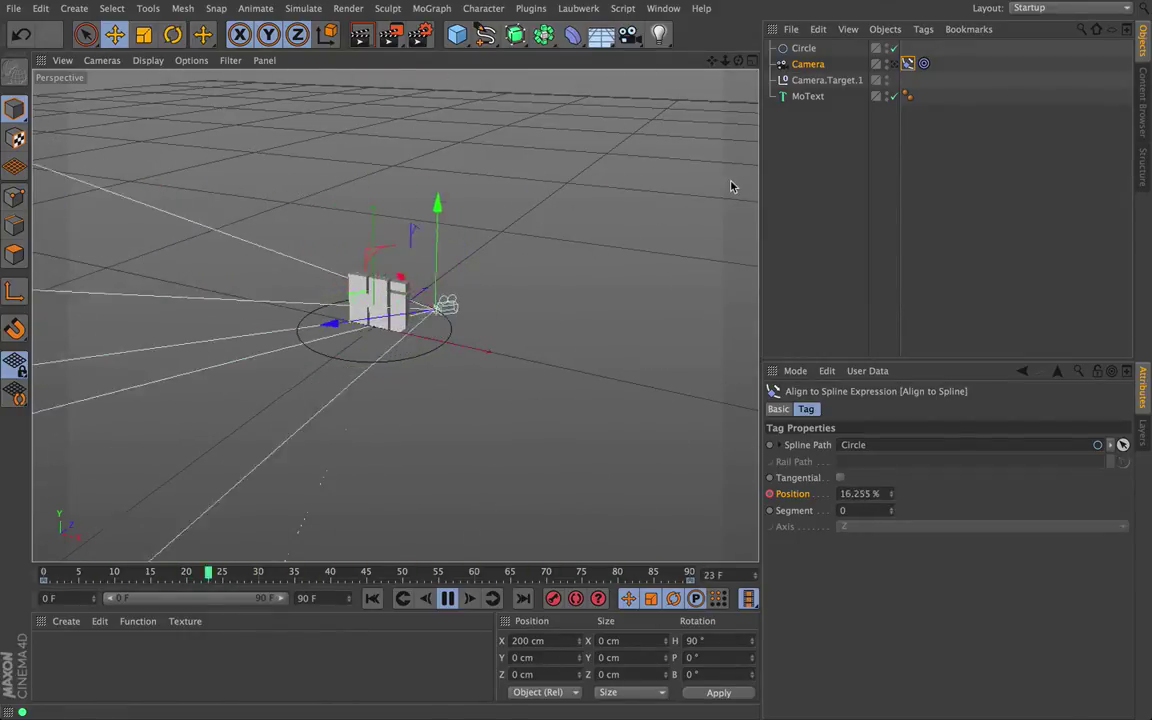
{"action": "left_click", "coordinate": [895, 65]}
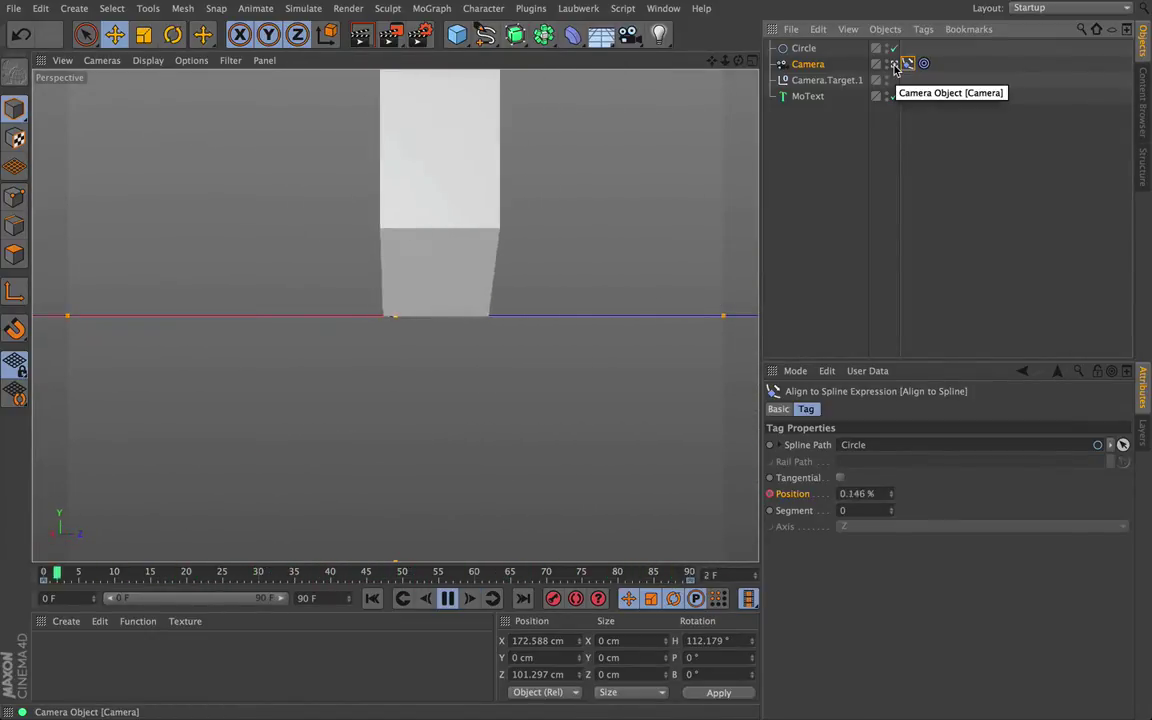
{"action": "left_click", "coordinate": [895, 65]}
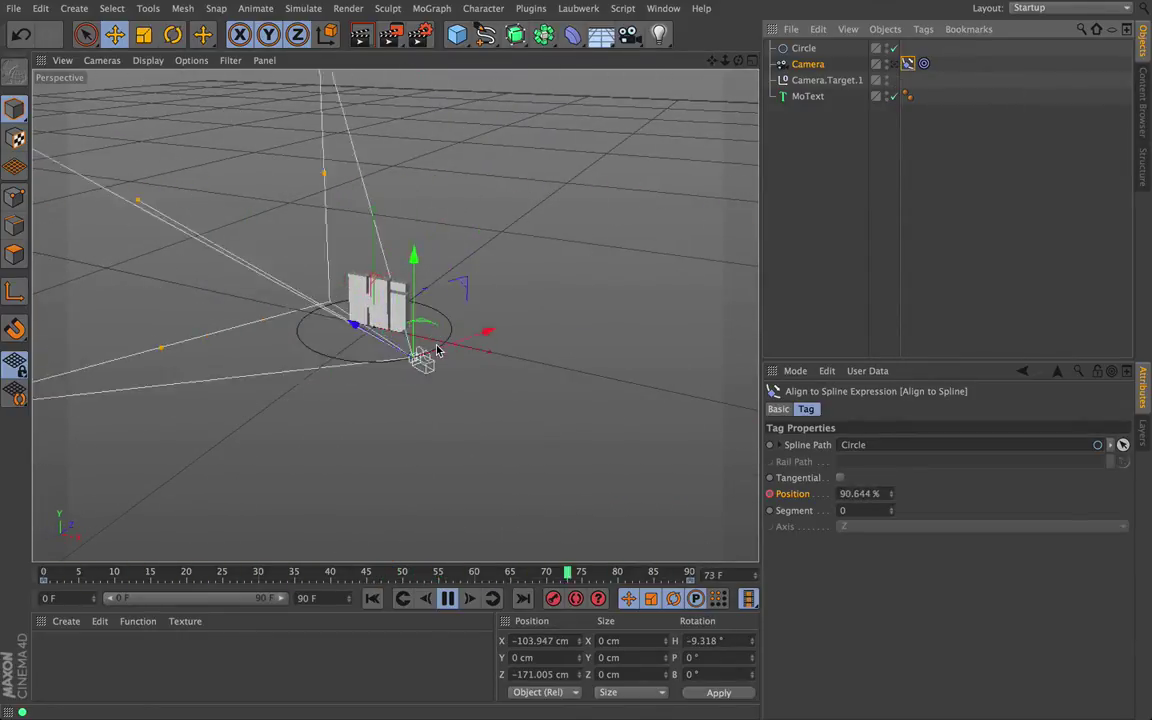
{"action": "left_click", "coordinate": [448, 598]}
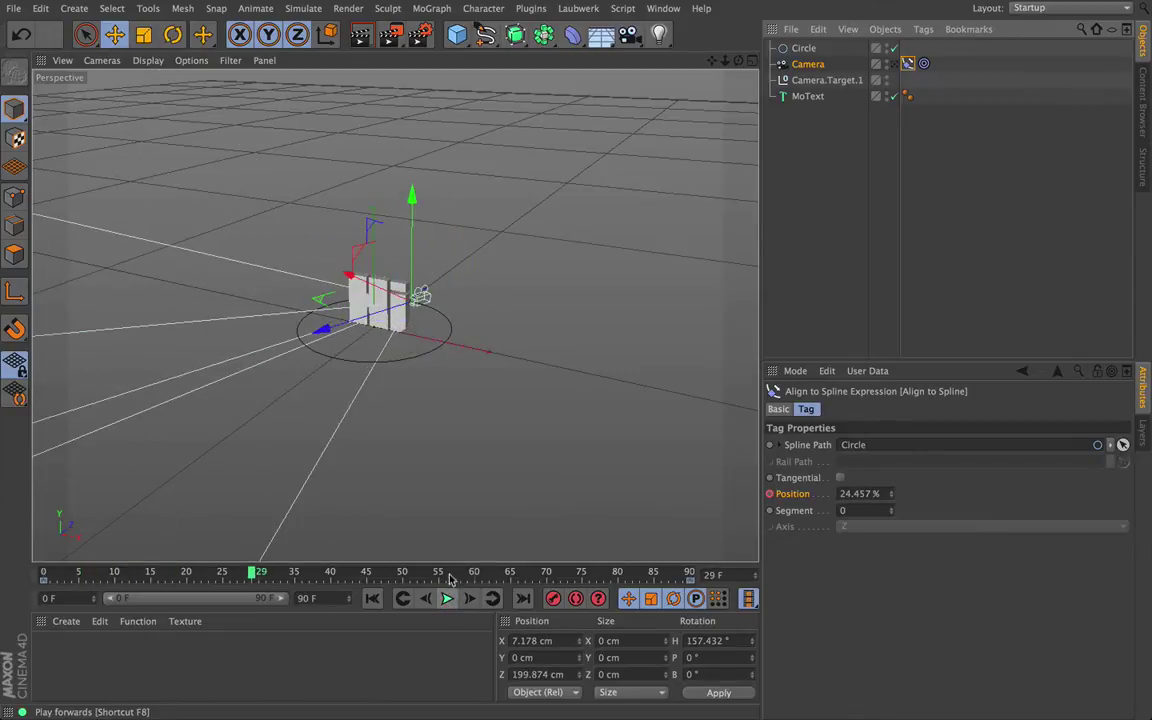
- Scale the Circle spline up uniformly to about 1274 cm across to widen the camera's path
{"action": "left_click", "coordinate": [803, 49]}
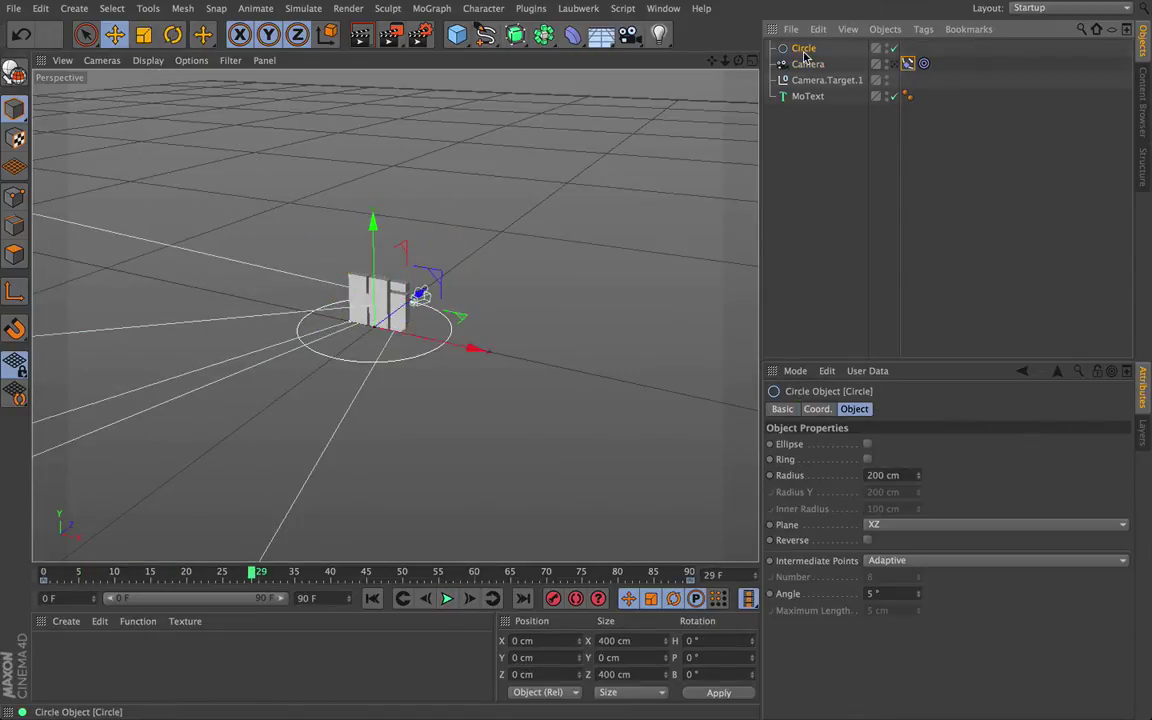
{"action": "left_click", "coordinate": [143, 37]}
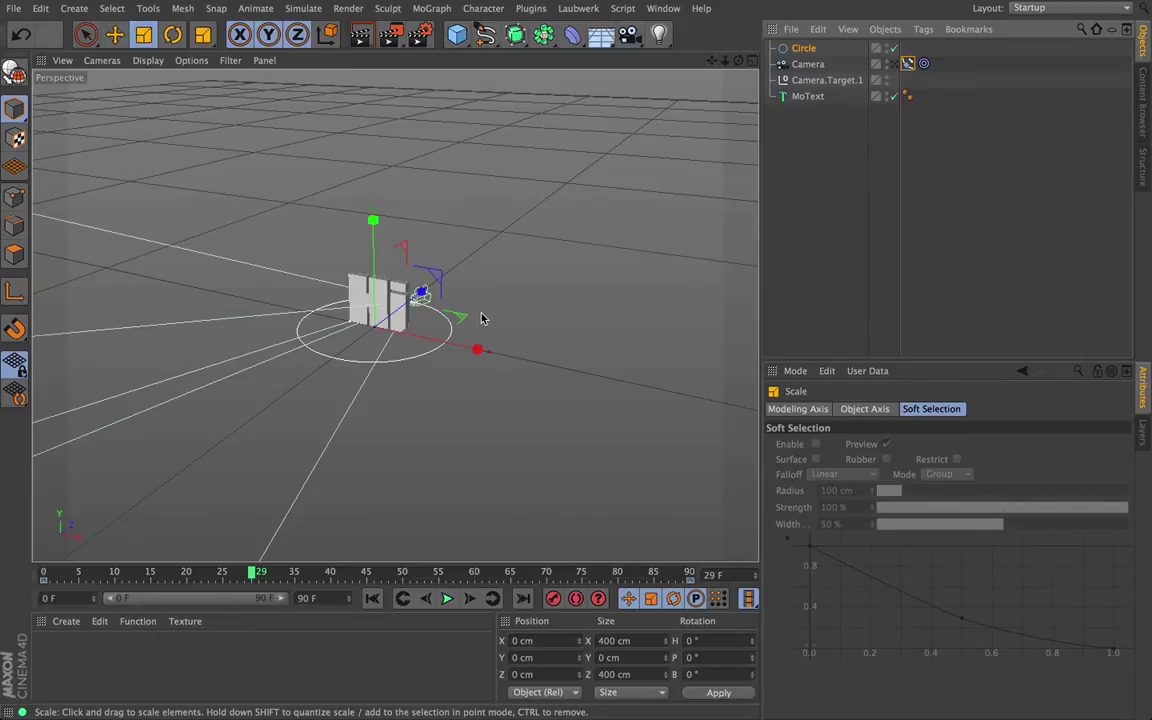
{"action": "left_click_drag", "start_coordinate": [477, 348], "coordinate": [740, 358]}
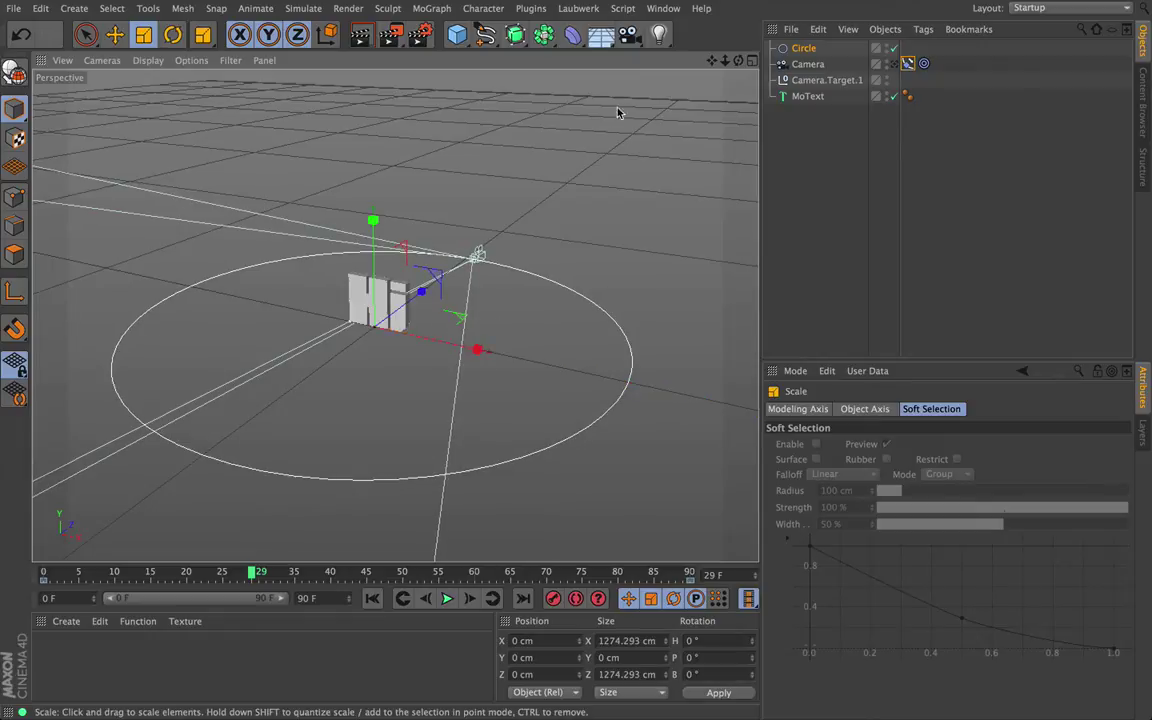
- Play the orbit through the camera's view to check the widened path, and return to frame 0 and the outside view
{"action": "left_click", "coordinate": [899, 64]}
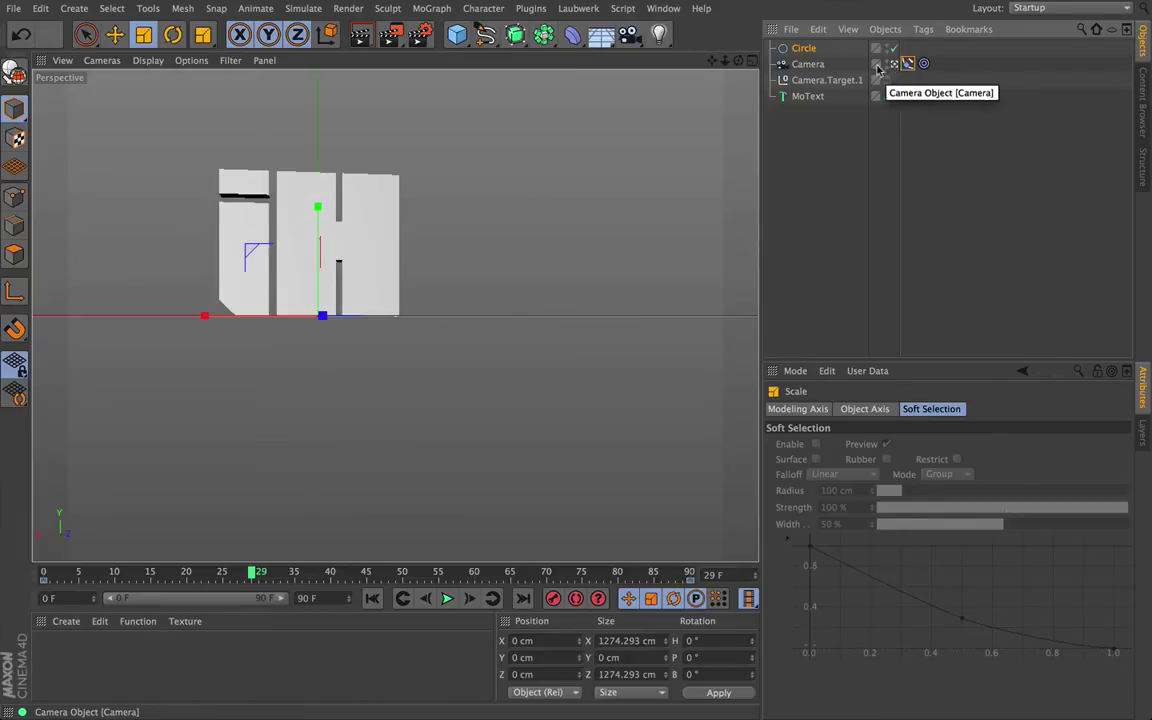
{"action": "left_click", "coordinate": [805, 49]}
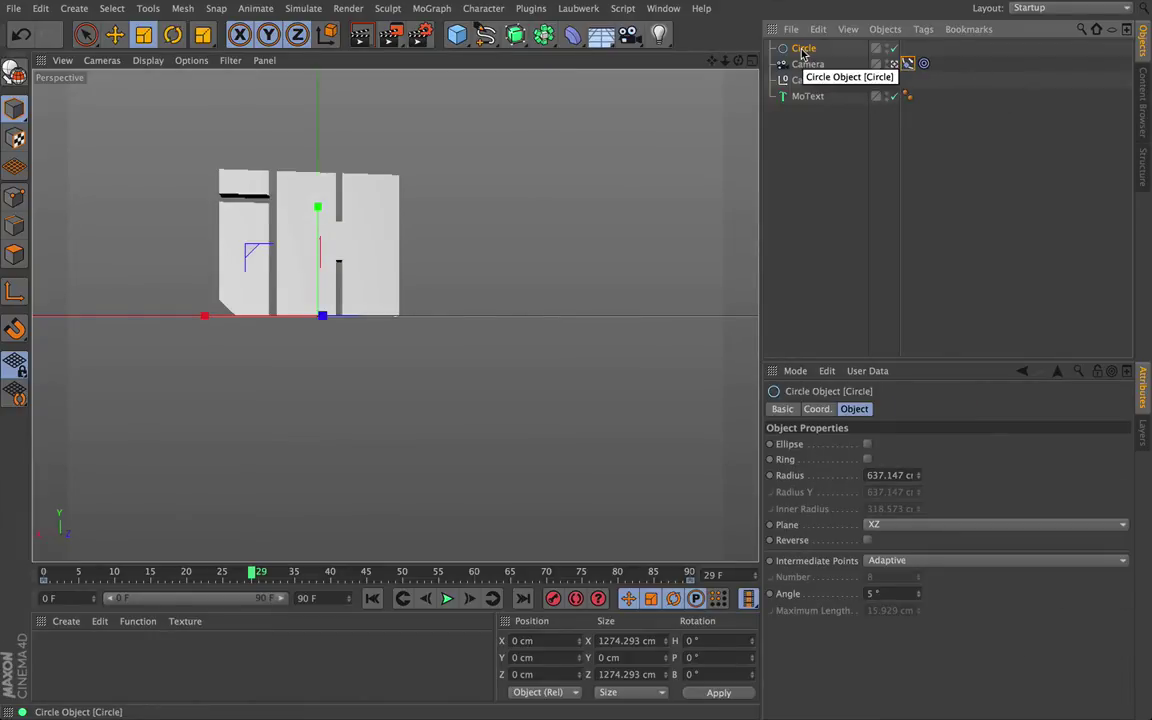
{"action": "left_click", "coordinate": [446, 599]}
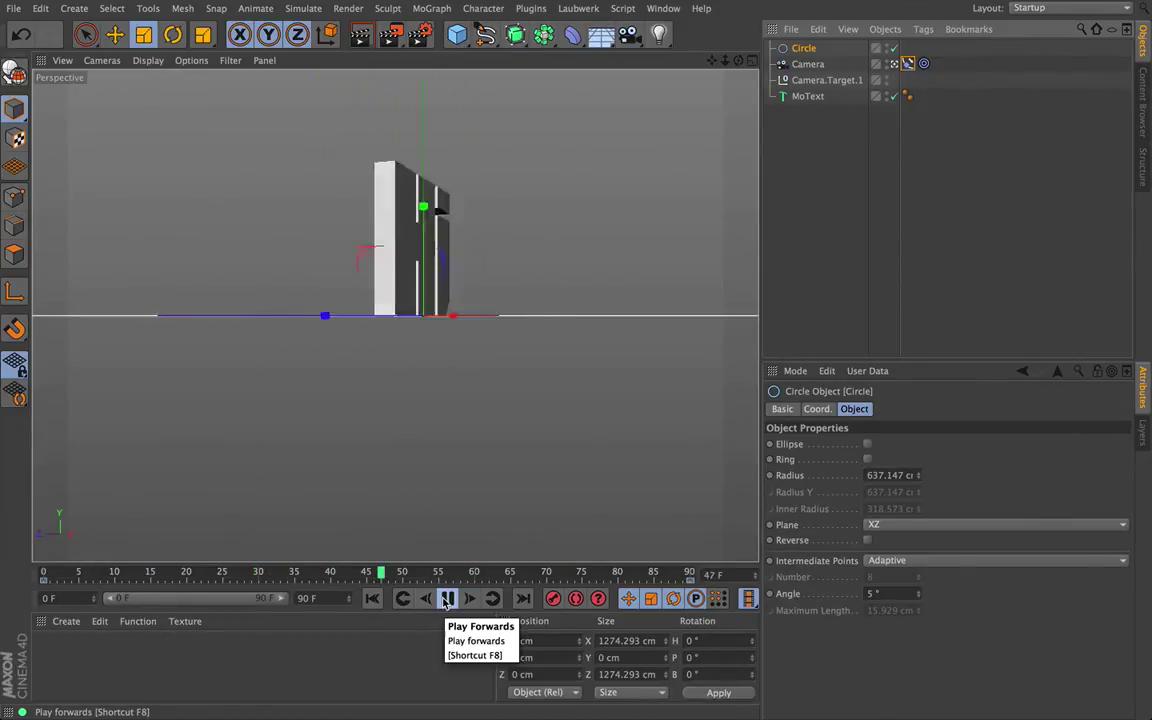
{"action": "left_click", "coordinate": [447, 599]}
{"action": "left_click", "coordinate": [372, 599]}
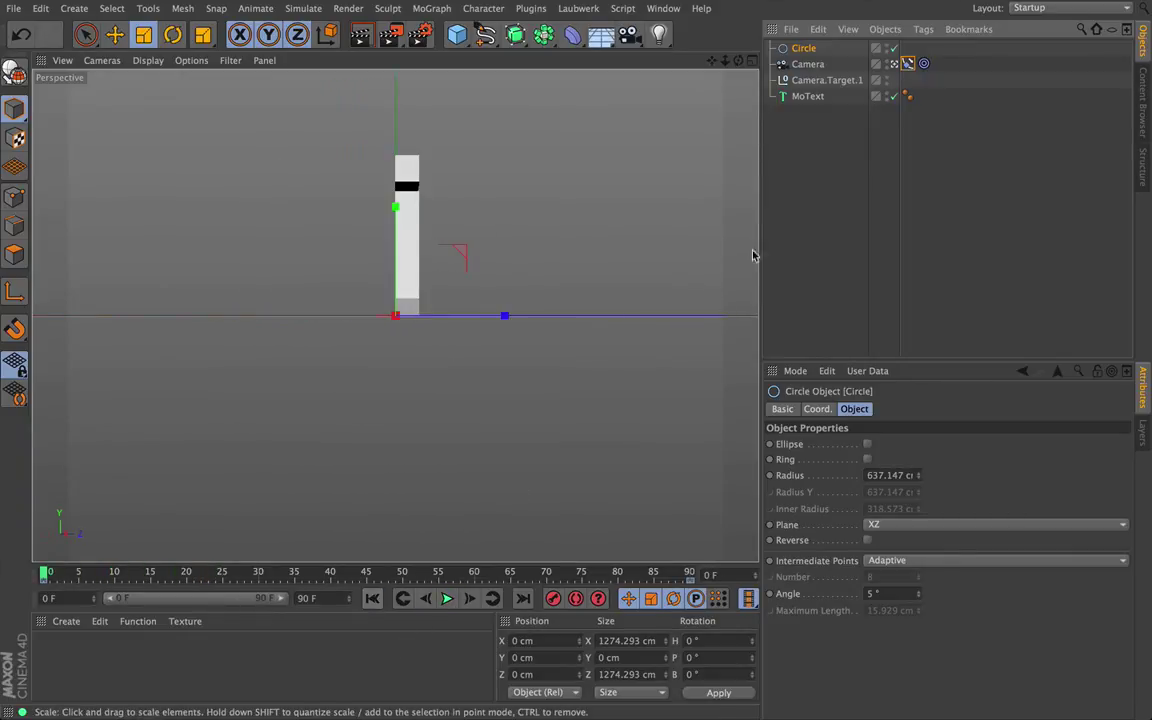
{"action": "left_click", "coordinate": [894, 65]}
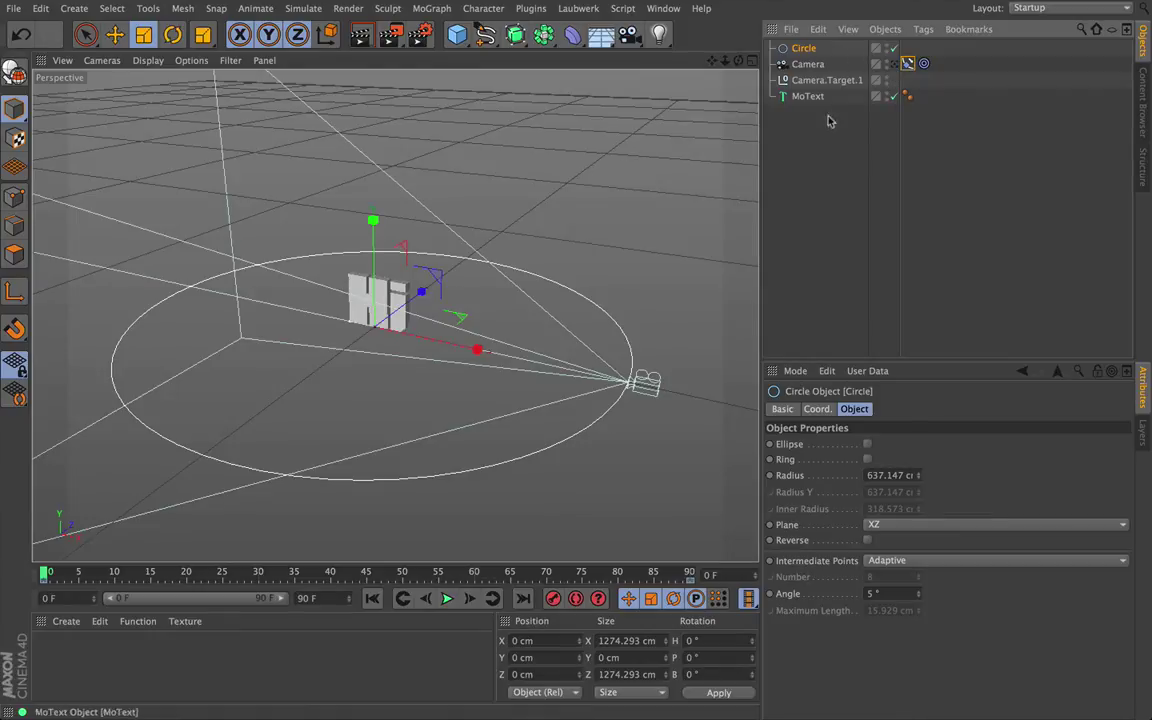
- Raise the Circle spline to about 86 cm in Y, checking the higher viewpoint through the camera
{"action": "left_click", "coordinate": [114, 35]}
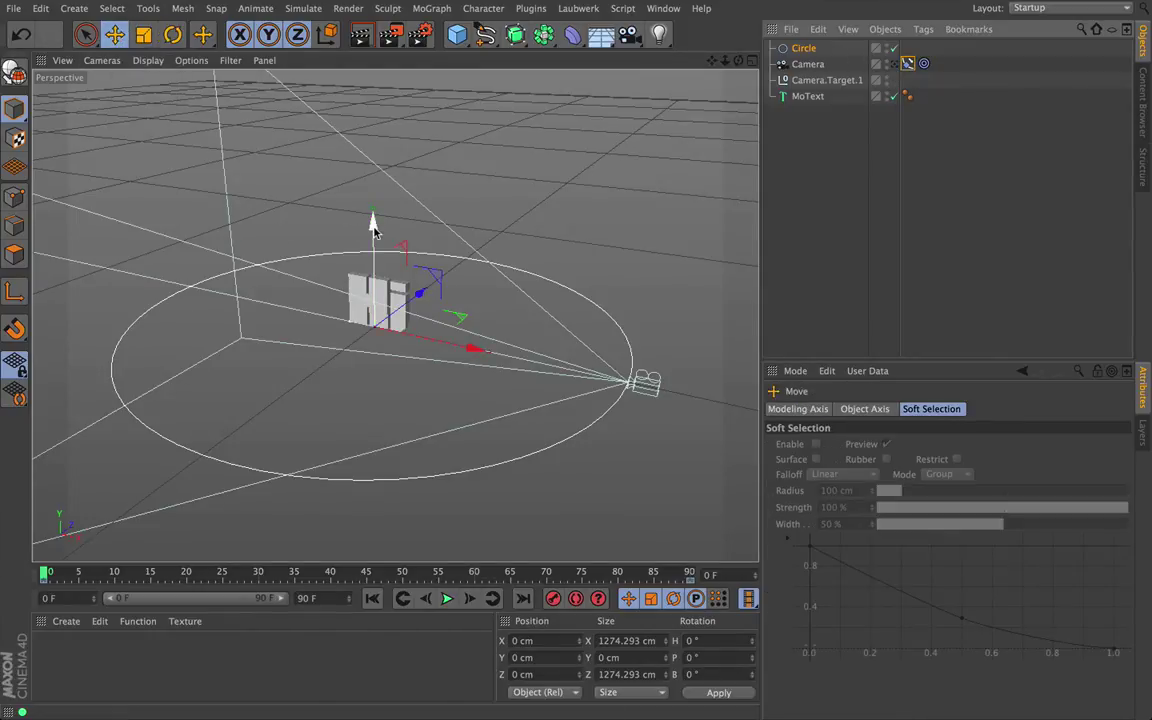
{"action": "left_click_drag", "start_coordinate": [371, 221], "coordinate": [373, 194]}
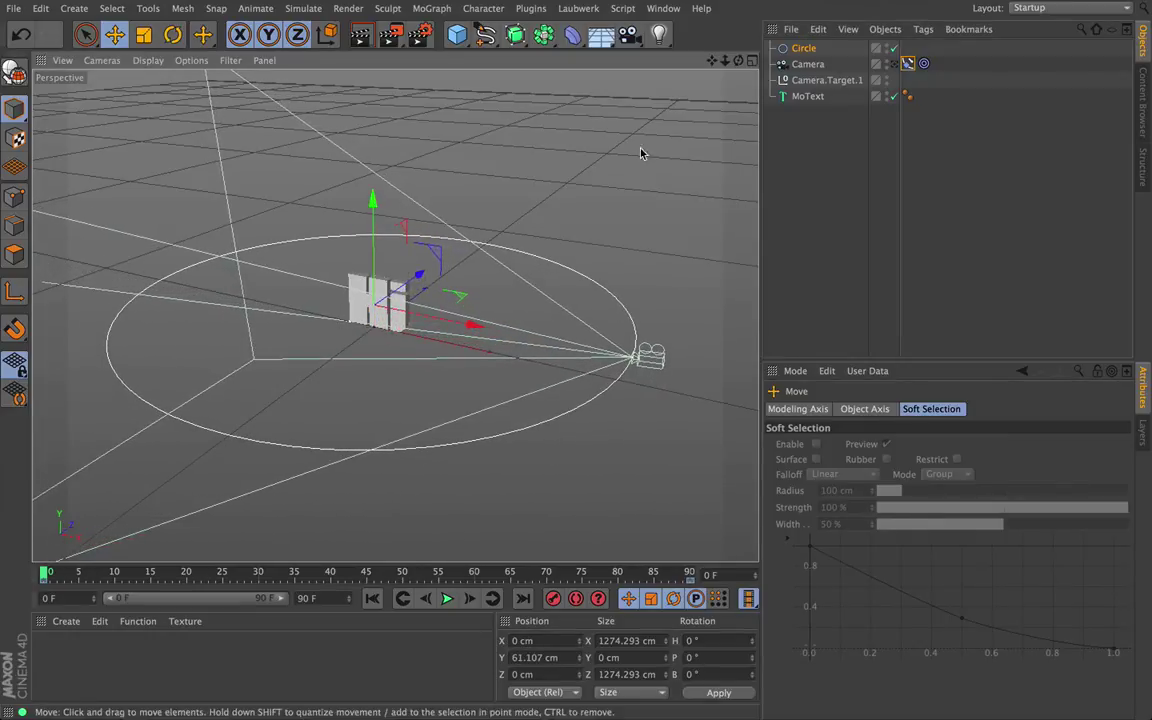
{"action": "left_click", "coordinate": [896, 64]}
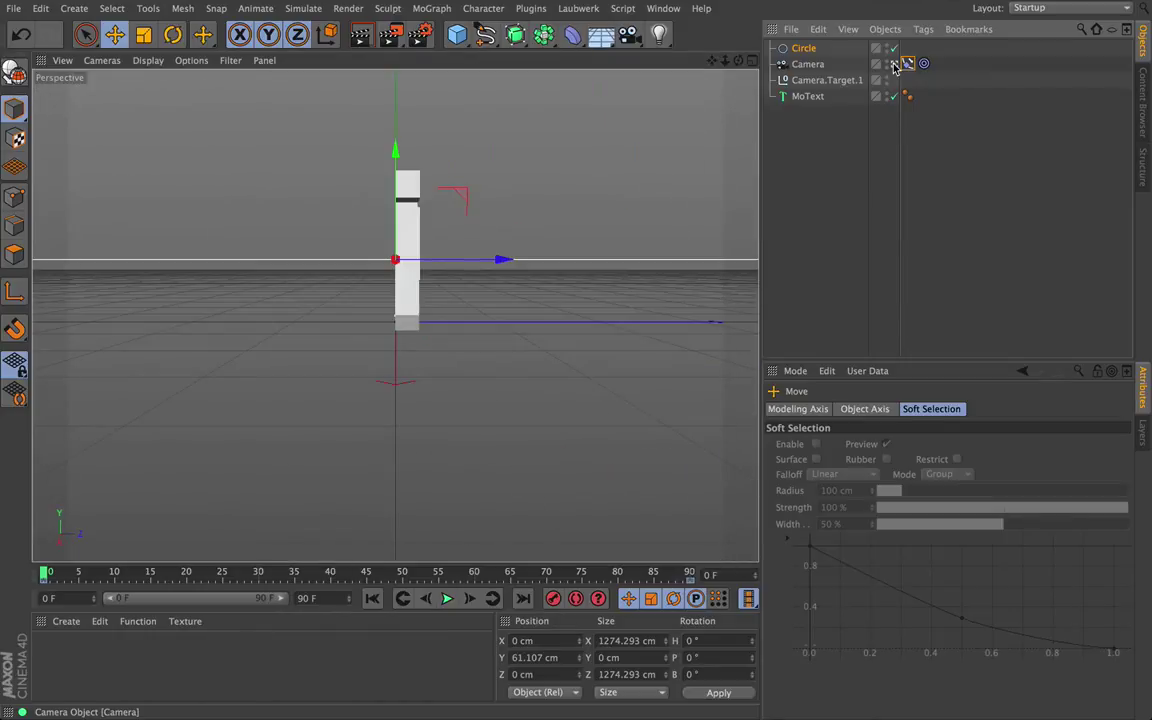
{"action": "left_click", "coordinate": [895, 63]}
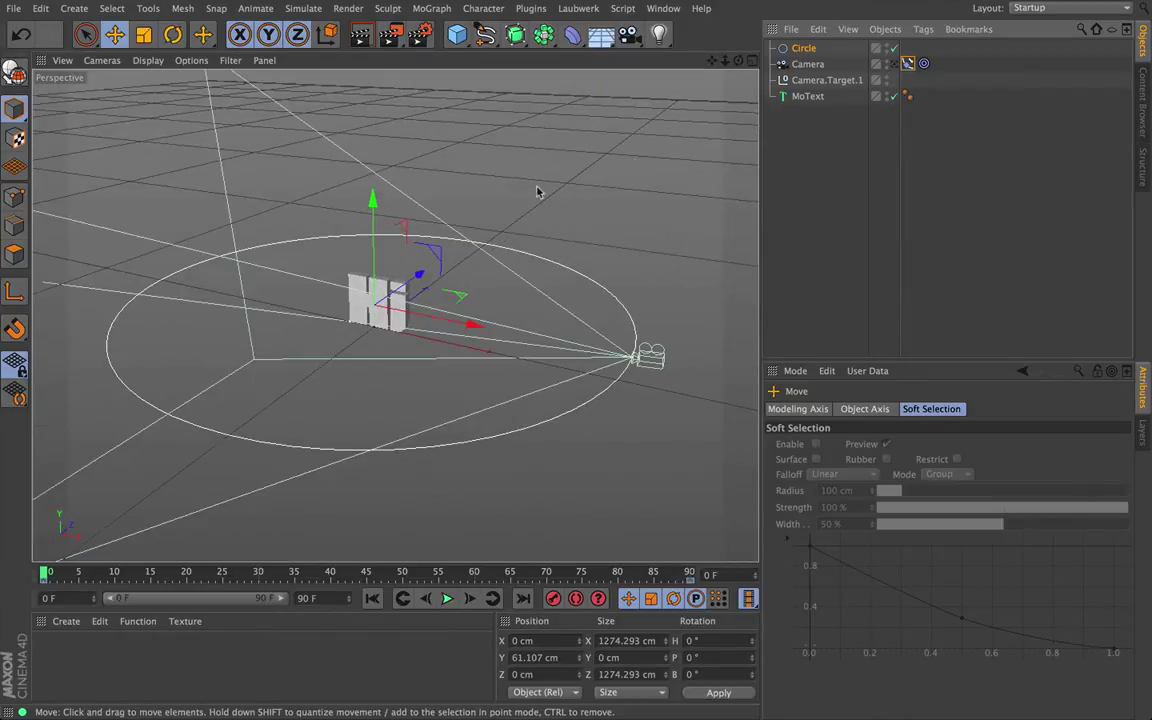
{"action": "left_click_drag", "start_coordinate": [370, 206], "coordinate": [371, 197]}
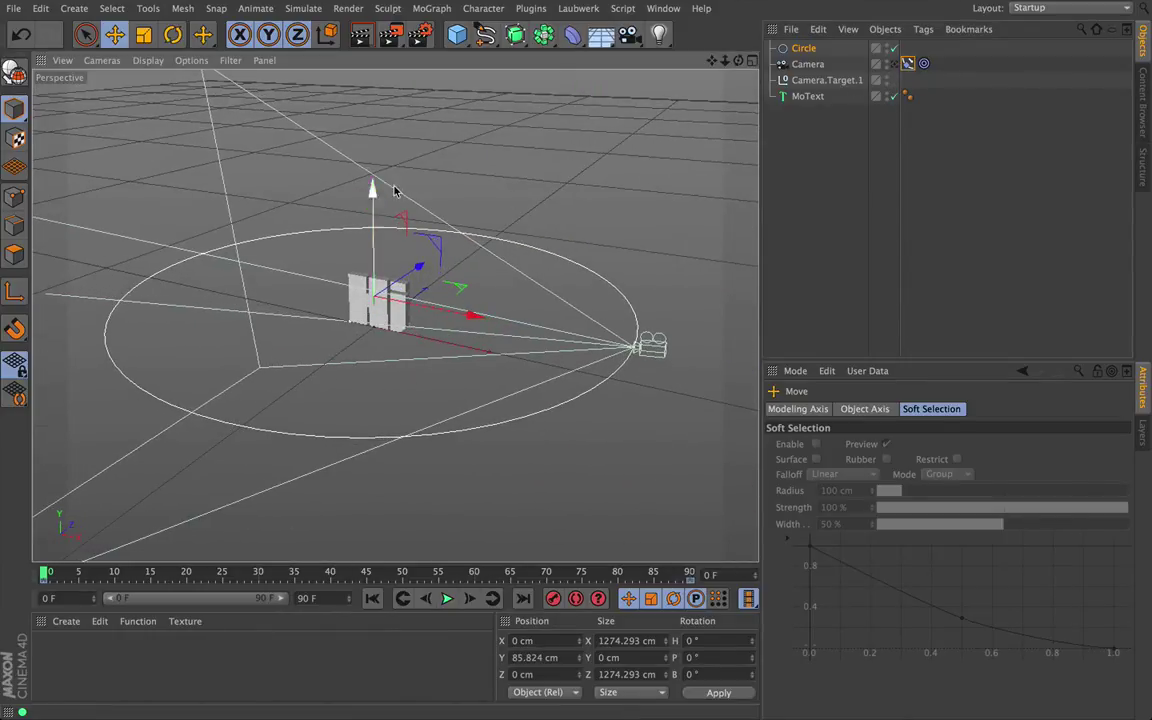
{"action": "left_click", "coordinate": [907, 64]}
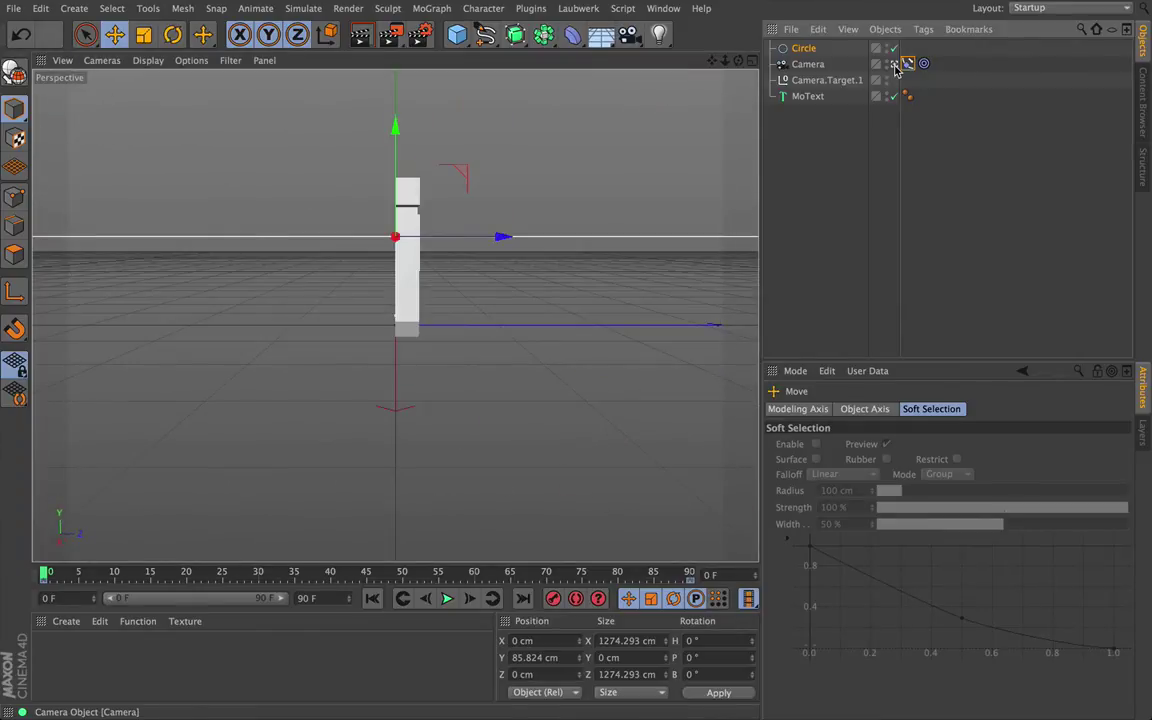
- Play the raised camera orbit, rewind to frame 0 and view the path from outside
{"action": "left_click", "coordinate": [446, 600]}
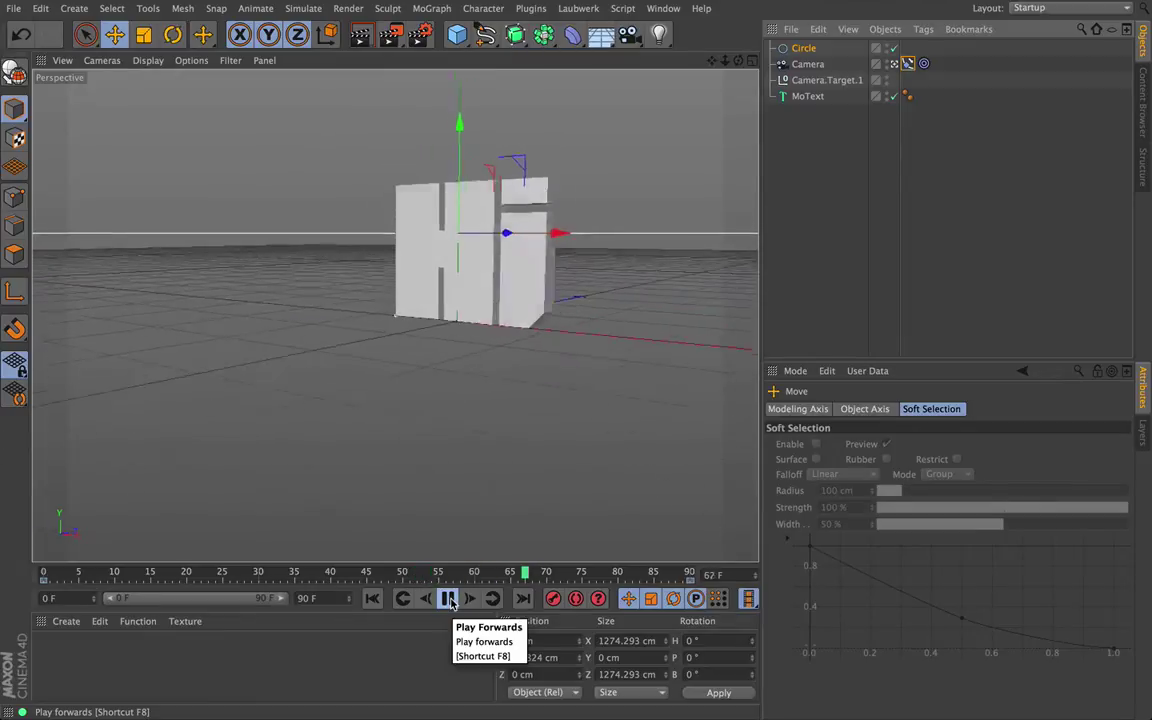
{"action": "left_click", "coordinate": [450, 600]}
{"action": "left_click", "coordinate": [372, 600]}
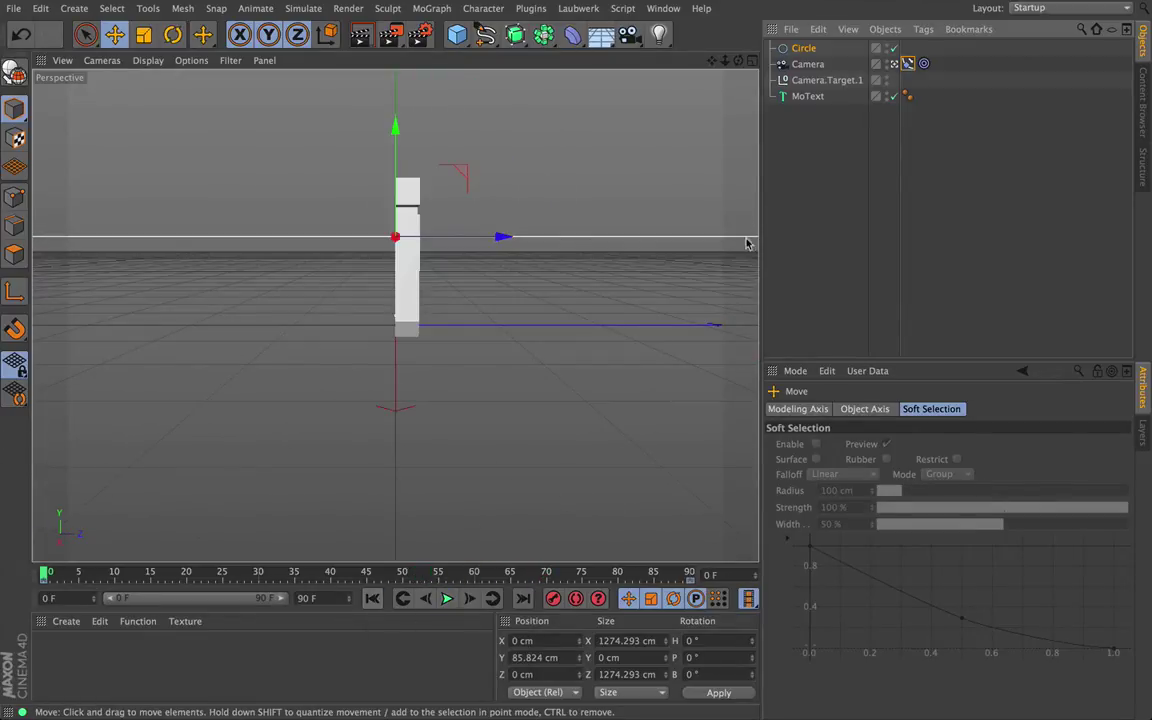
{"action": "left_click", "coordinate": [894, 63]}
{"action": "mouse_move", "coordinate": [738, 60]}
{"action": "left_mouse_down"}
{"action": "mouse_move", "coordinate": [700, 100]}
{"action": "mouse_move", "coordinate": [758, 62]}
{"action": "left_mouse_up"}
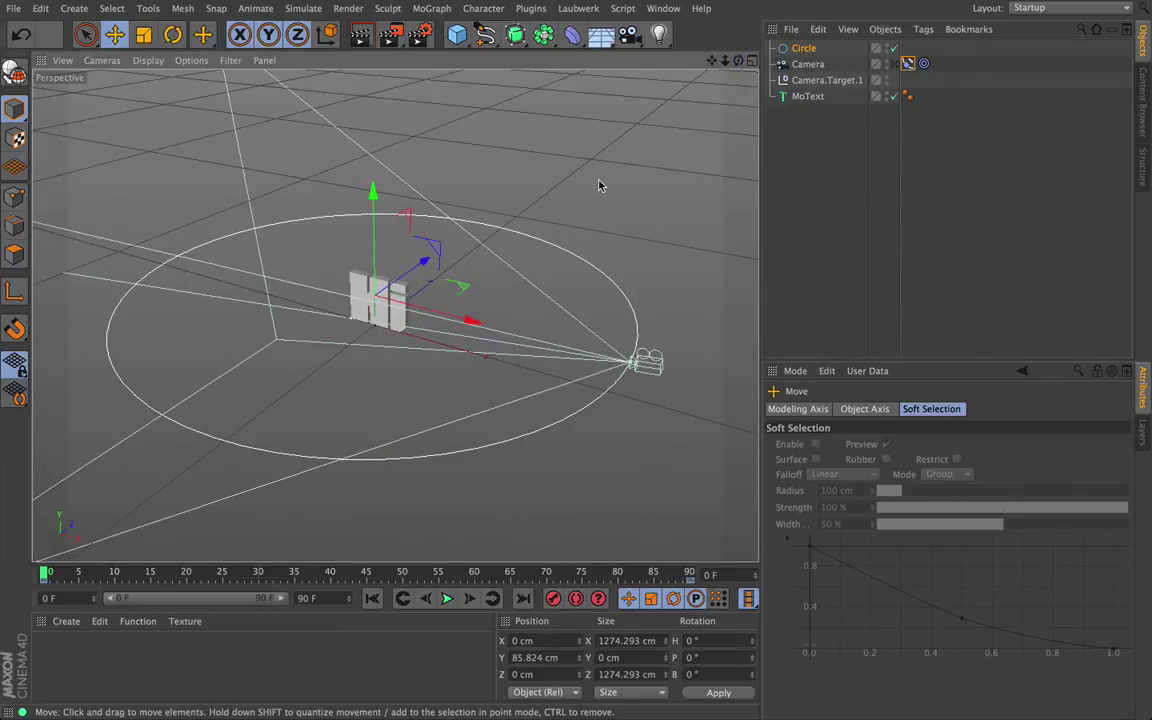
- Add a Helix spline to the scene and disable the Circle spline
{"action": "left_click", "coordinate": [486, 35]}
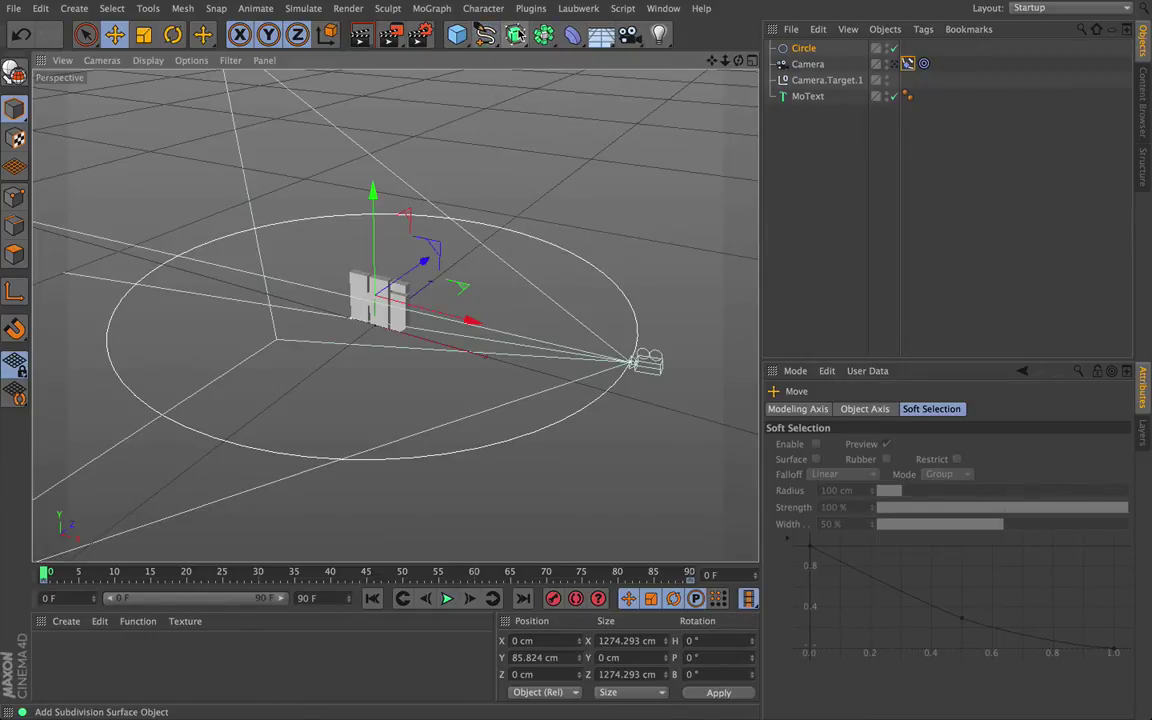
{"action": "left_click", "coordinate": [486, 35]}
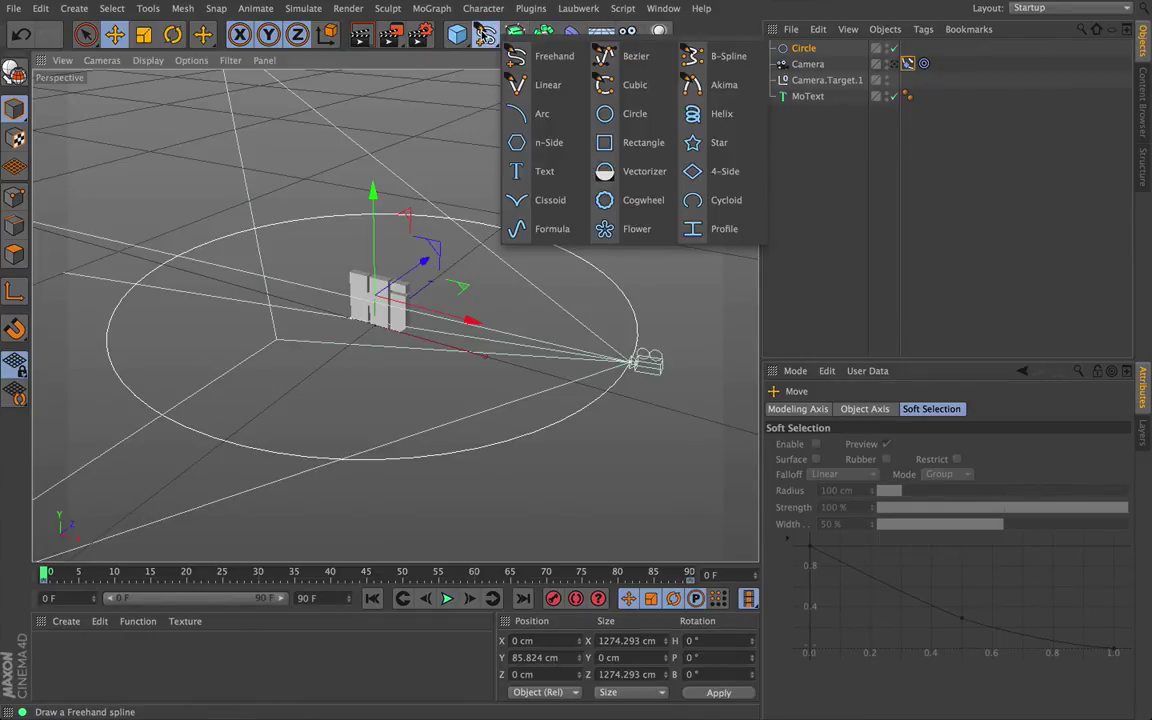
{"action": "left_click", "coordinate": [713, 120]}
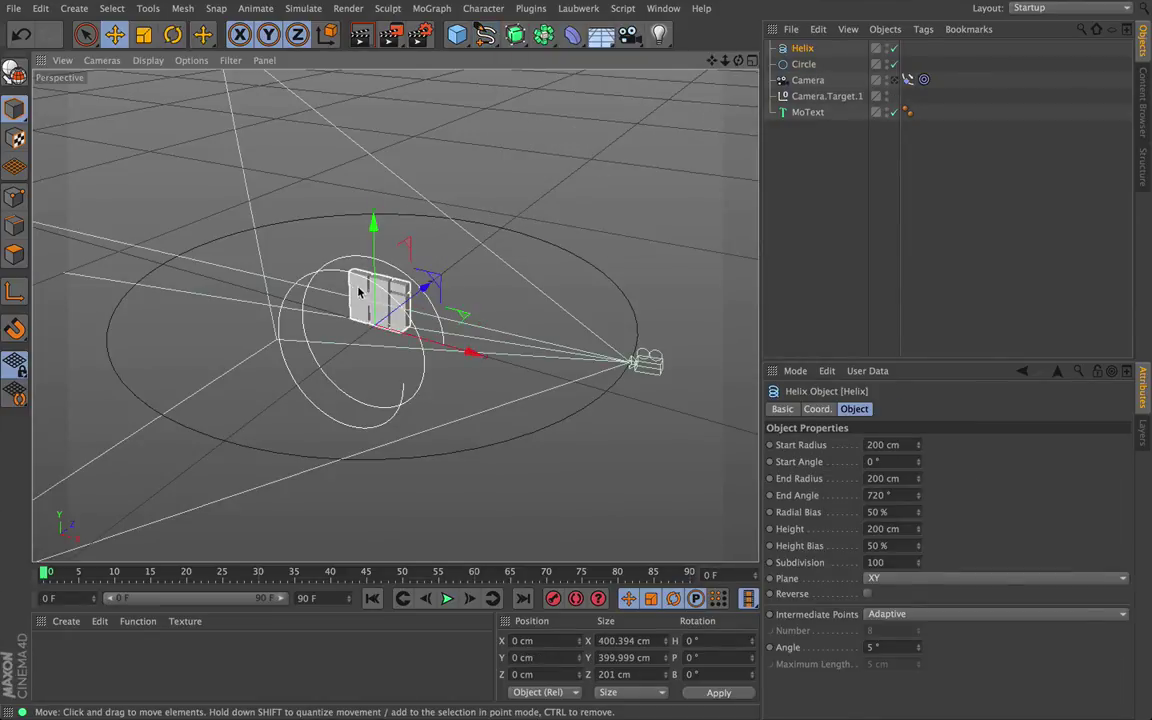
{"action": "left_click", "coordinate": [894, 64]}
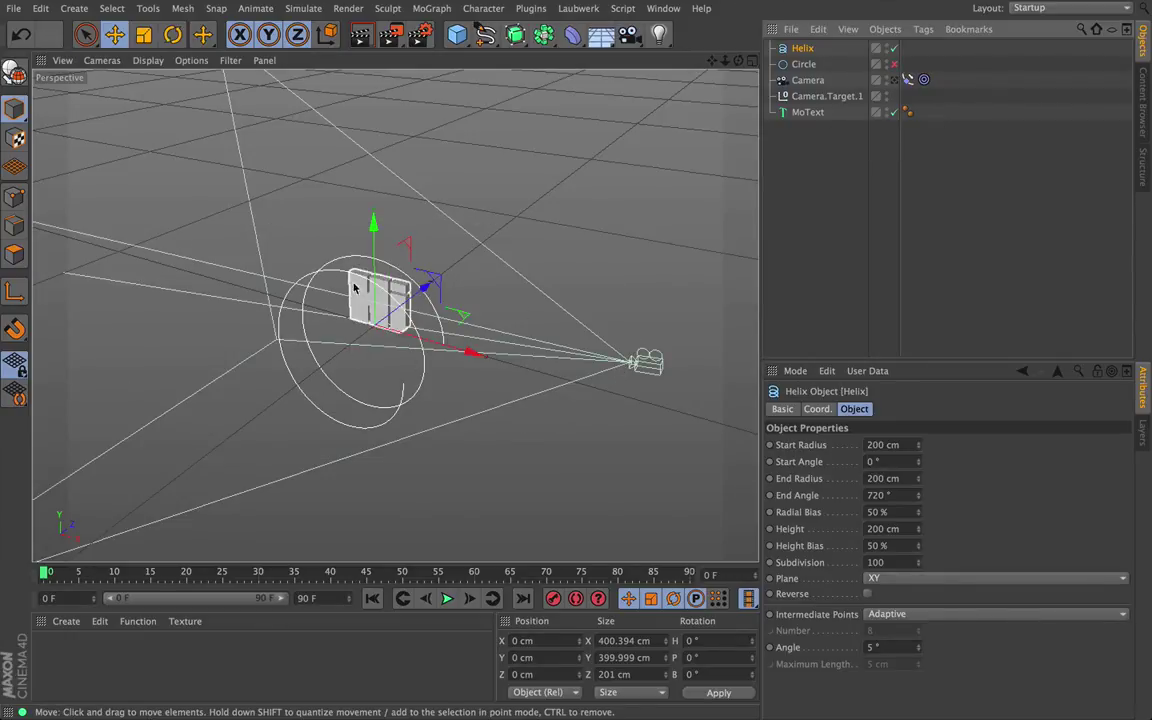
{"action": "left_click", "coordinate": [798, 64]}
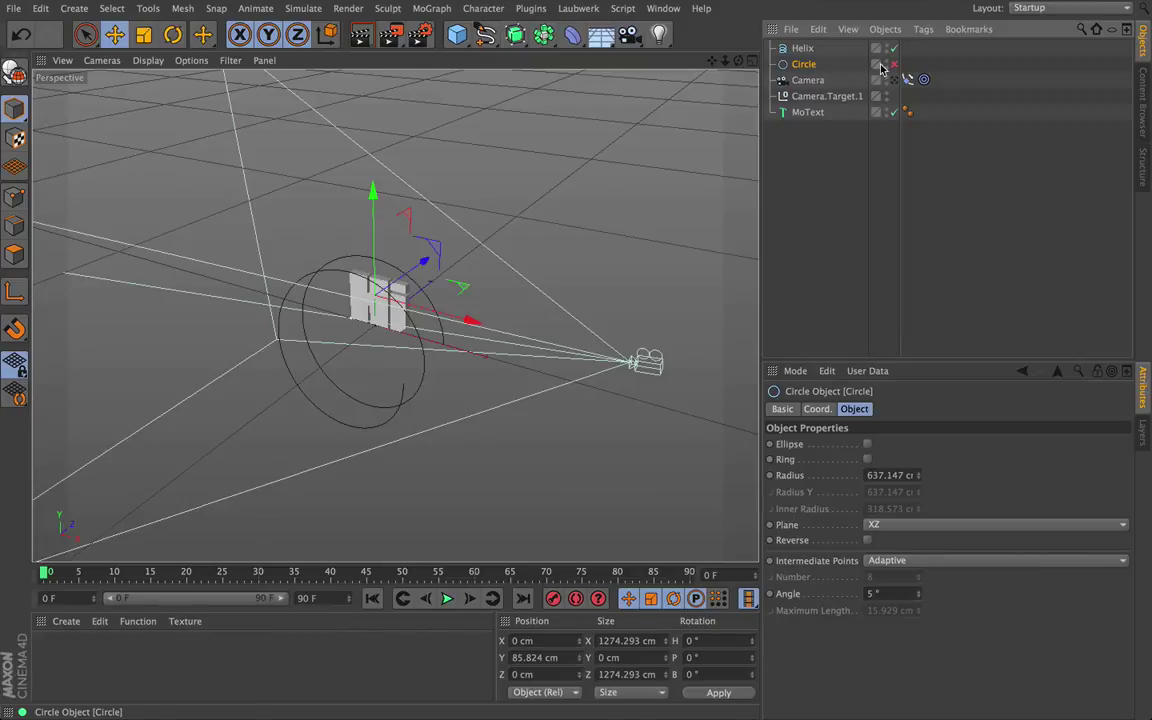
- Set the Helix spline's plane to XZ so it winds upward around the text
{"action": "left_click", "coordinate": [803, 49]}
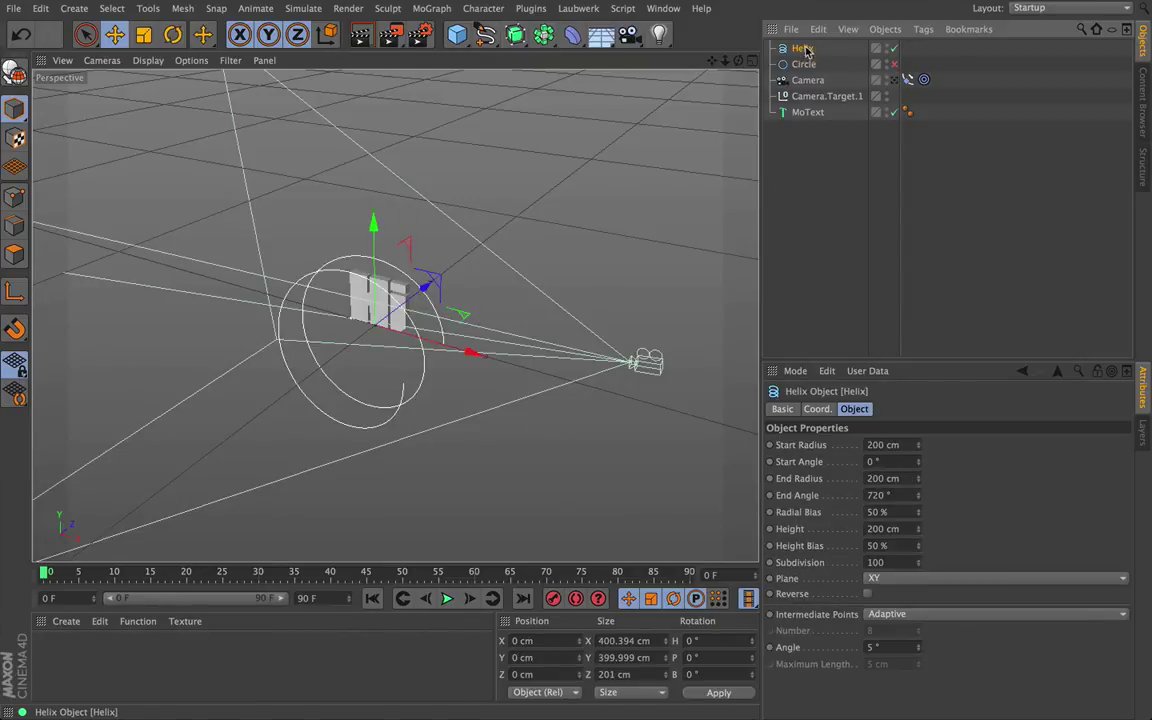
{"action": "left_click", "coordinate": [891, 579]}
{"action": "left_click", "coordinate": [884, 628]}
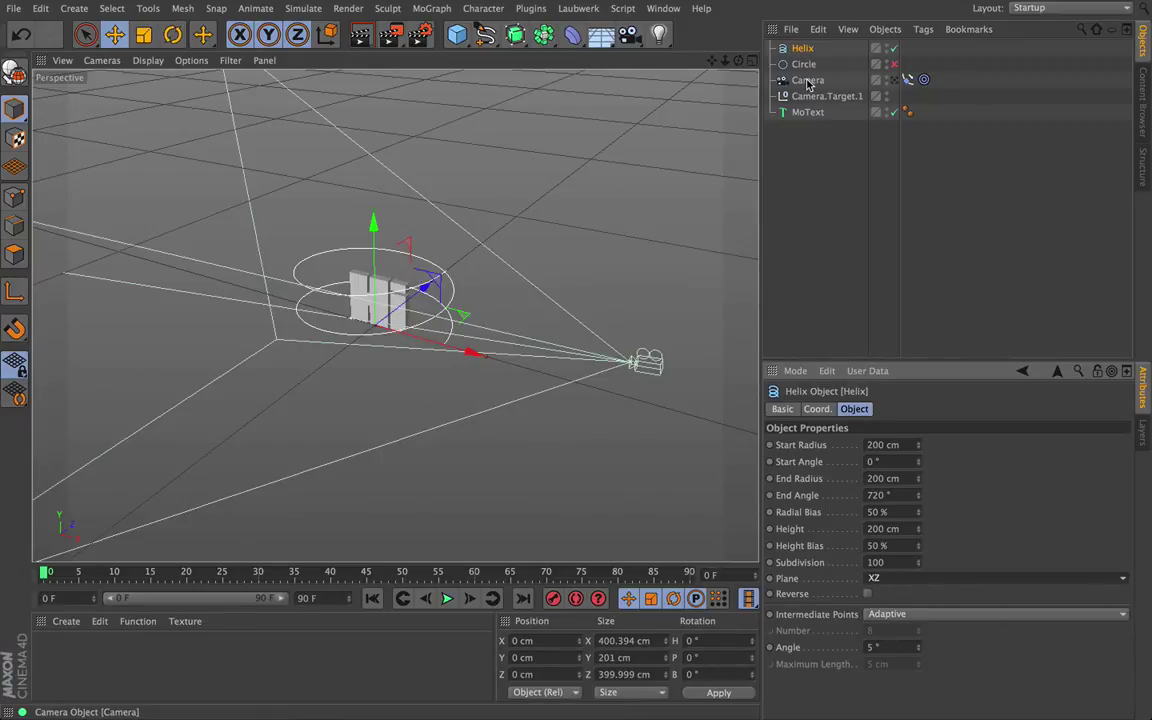
- Assign the Helix as the spline path in the camera's Align to Spline tag
{"action": "left_click", "coordinate": [905, 80]}
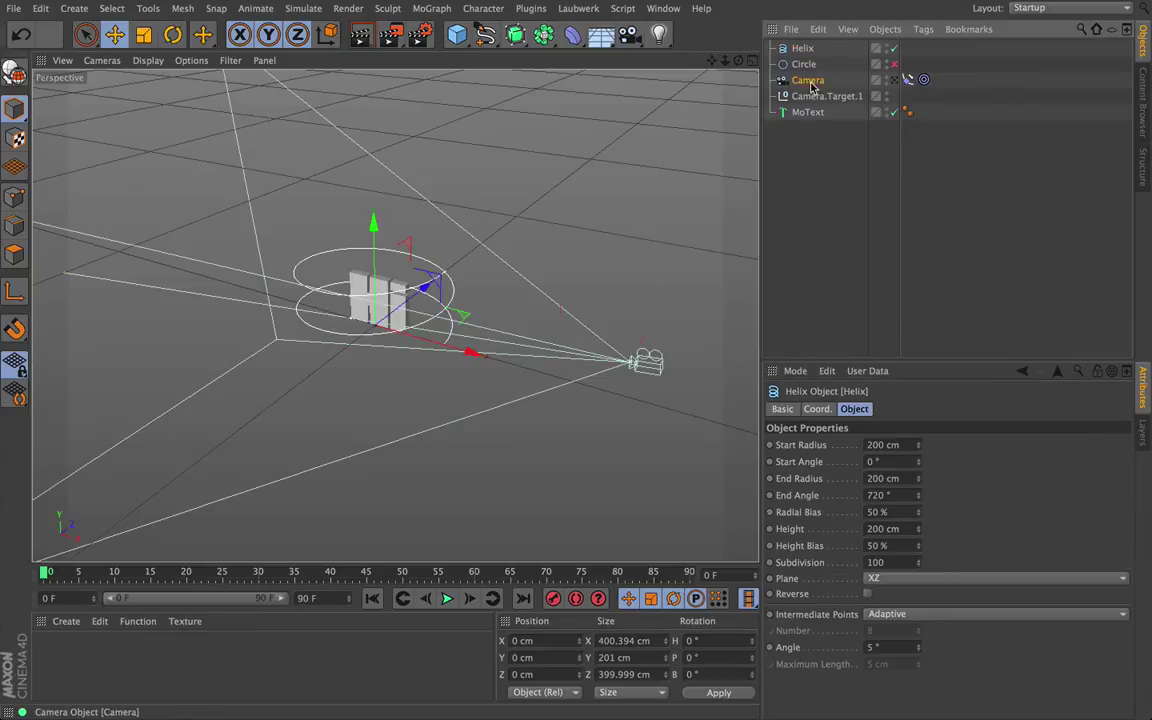
{"action": "left_click", "coordinate": [924, 80]}
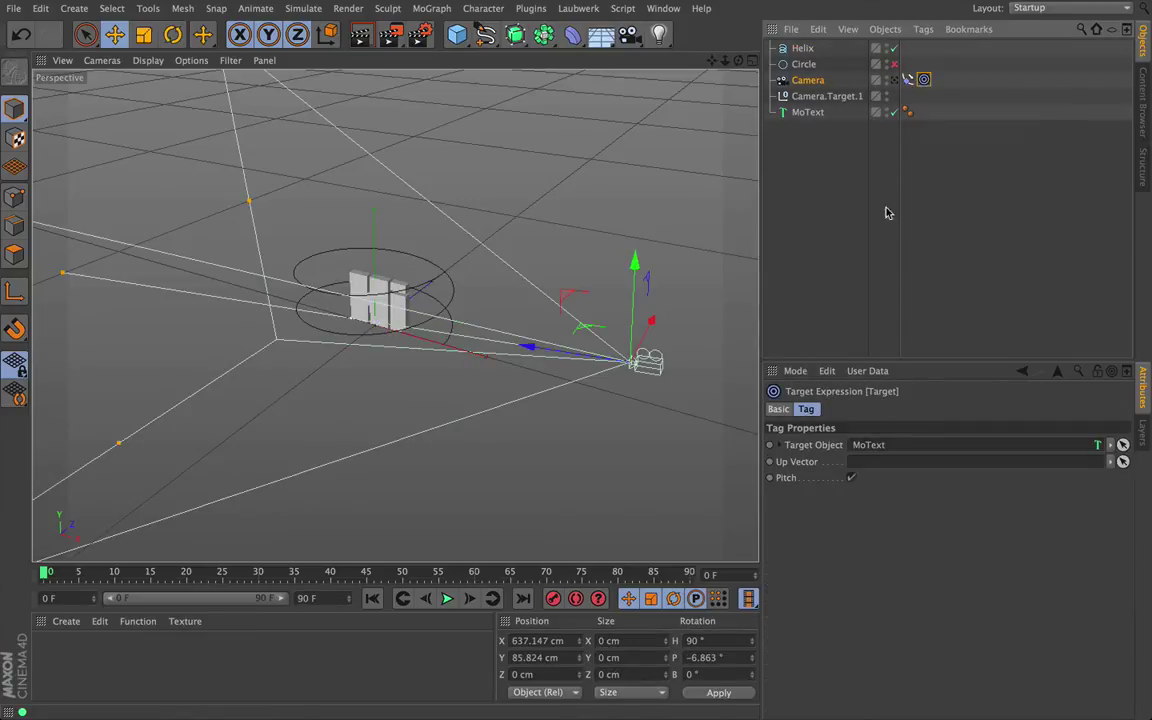
{"action": "left_click", "coordinate": [909, 80]}
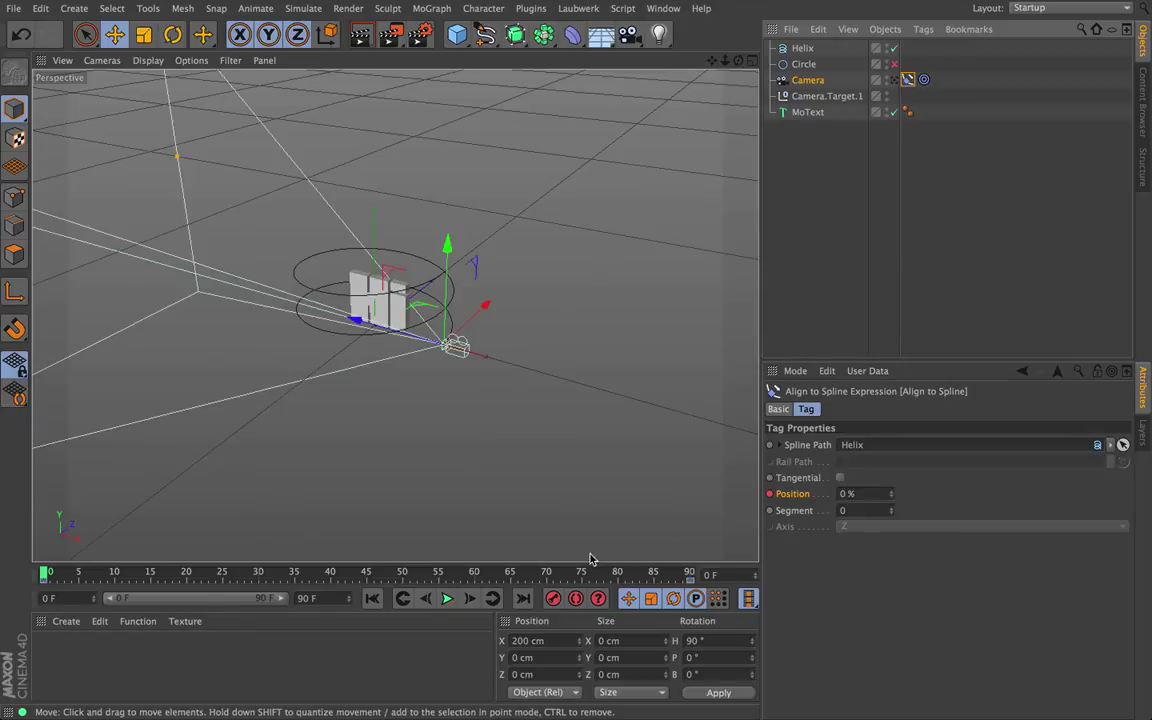
- Play the spiral camera move and check it both from outside and through the camera's view
{"action": "left_click", "coordinate": [447, 599]}
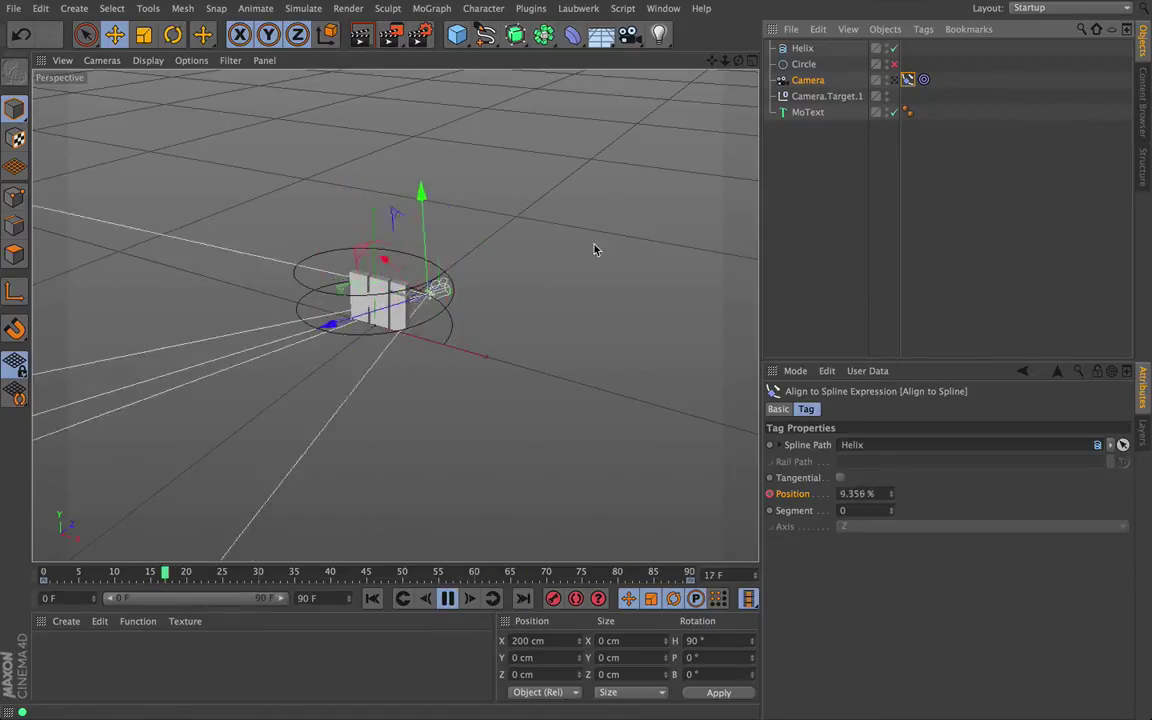
{"action": "left_click", "coordinate": [896, 82]}
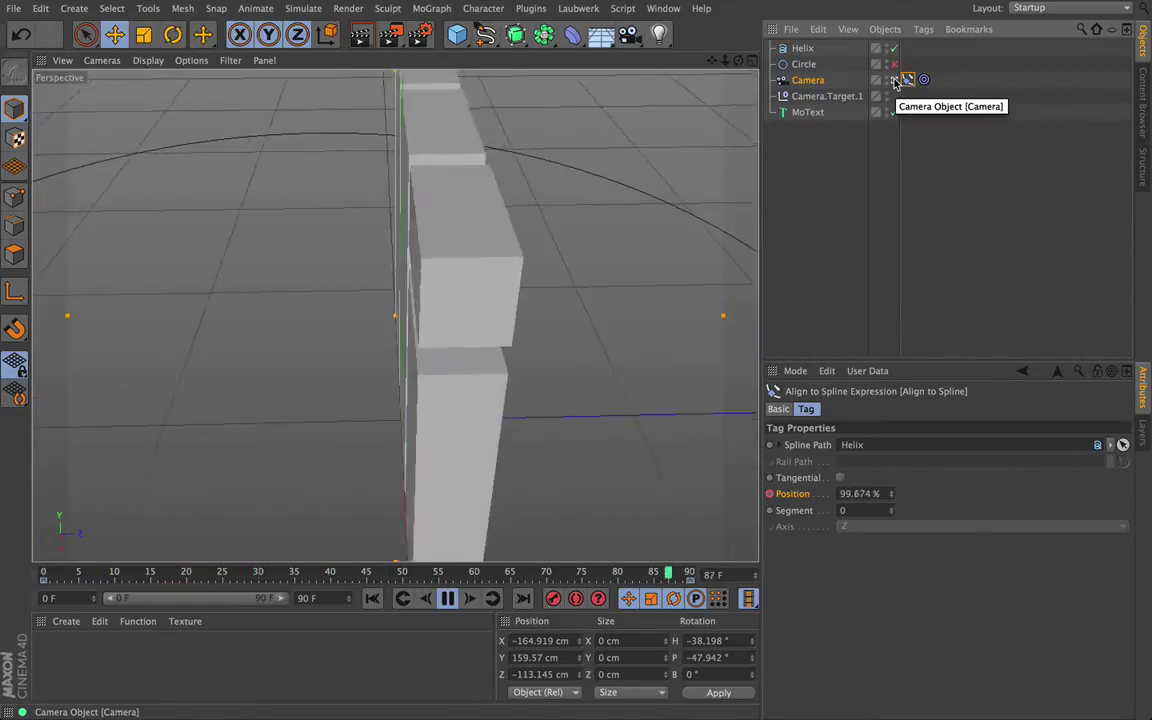
{"action": "left_click", "coordinate": [802, 48]}
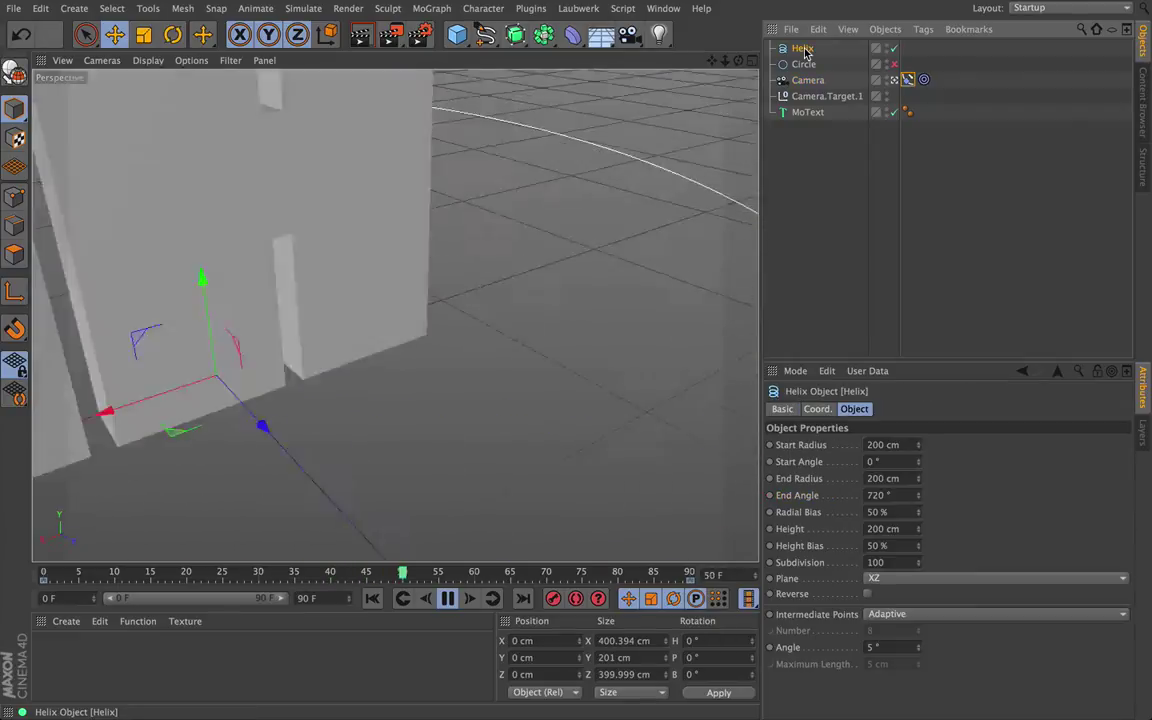
{"action": "left_click", "coordinate": [894, 80]}
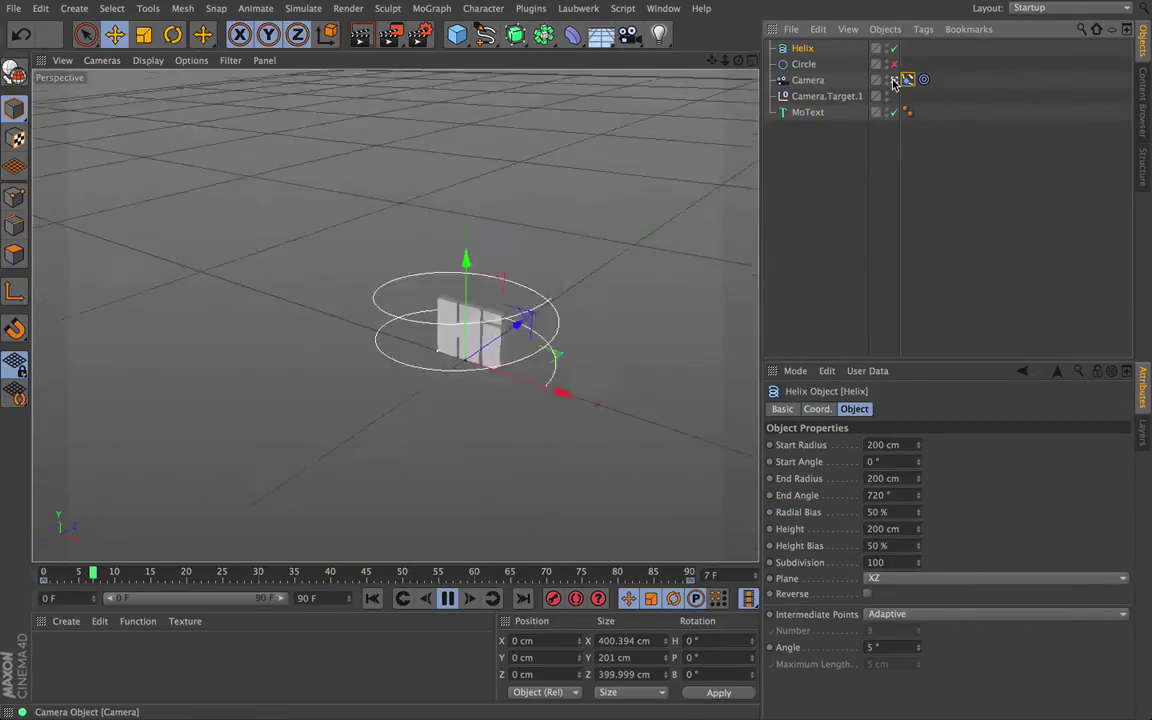
- Stop playback and scale the Helix up uniformly to about 828 cm across and 416 cm high
{"action": "left_click", "coordinate": [447, 598]}
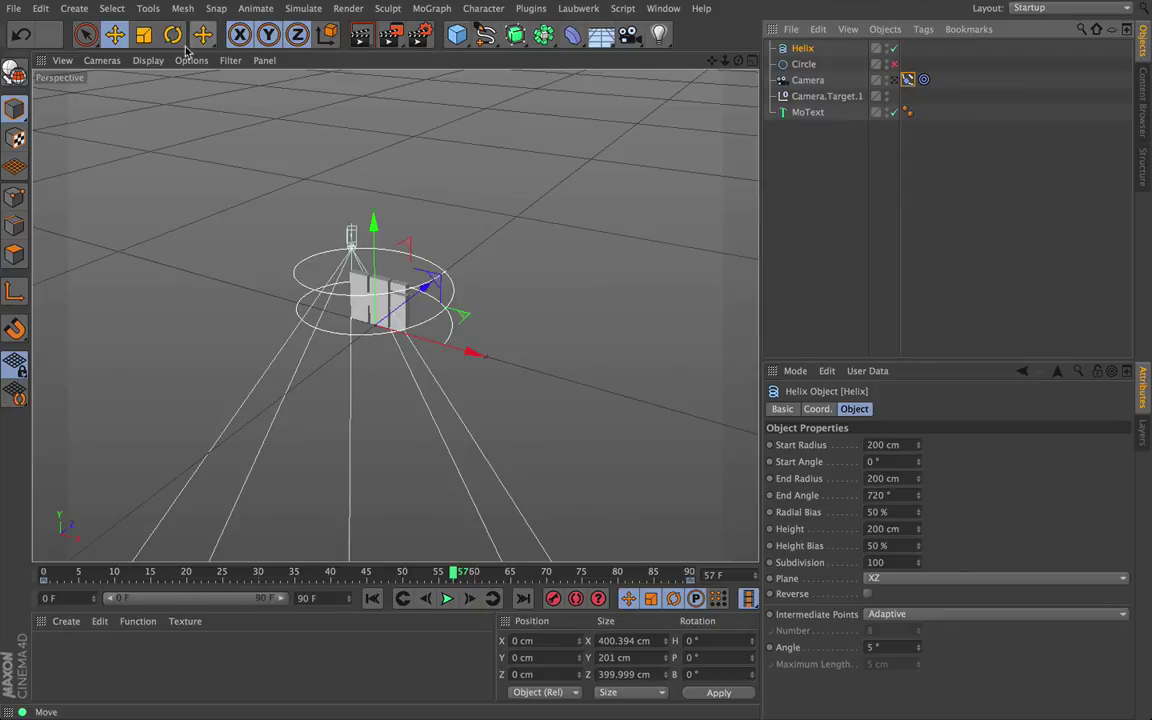
{"action": "left_click", "coordinate": [148, 37]}
{"action": "left_click_drag", "start_coordinate": [197, 123], "coordinate": [840, 88]}
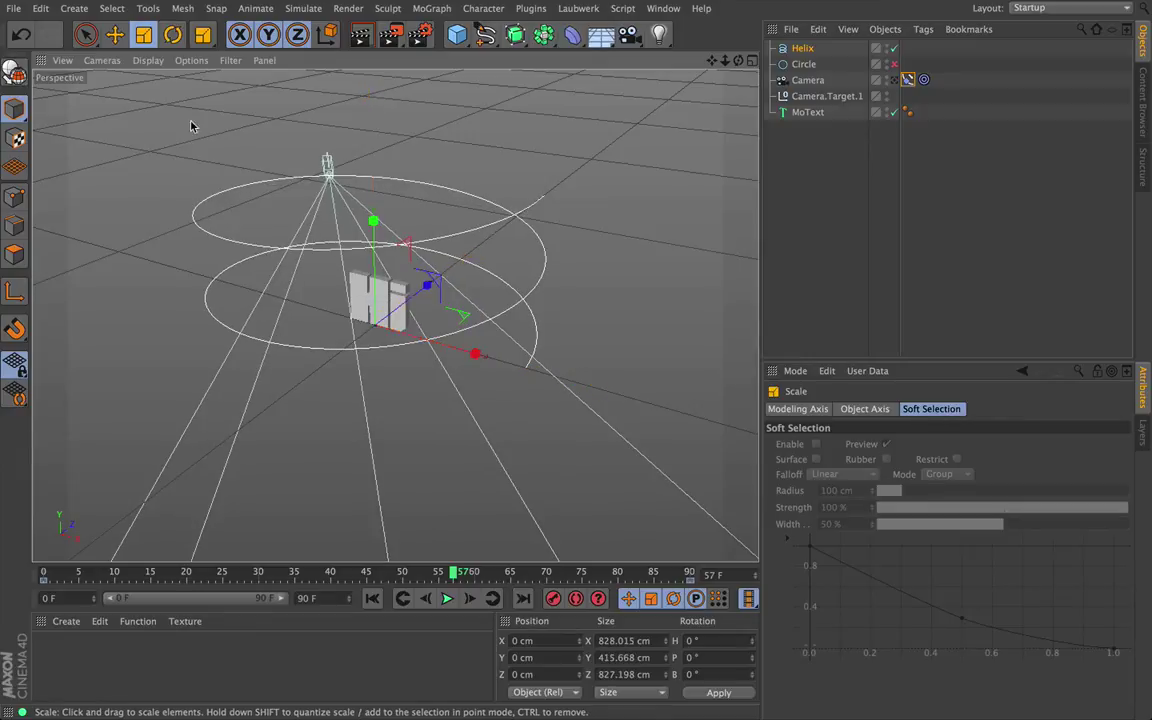
- Play the enlarged helix move from frame 0 through the camera's view and rewind to the start
{"action": "left_click", "coordinate": [371, 599]}
{"action": "left_click", "coordinate": [894, 81]}
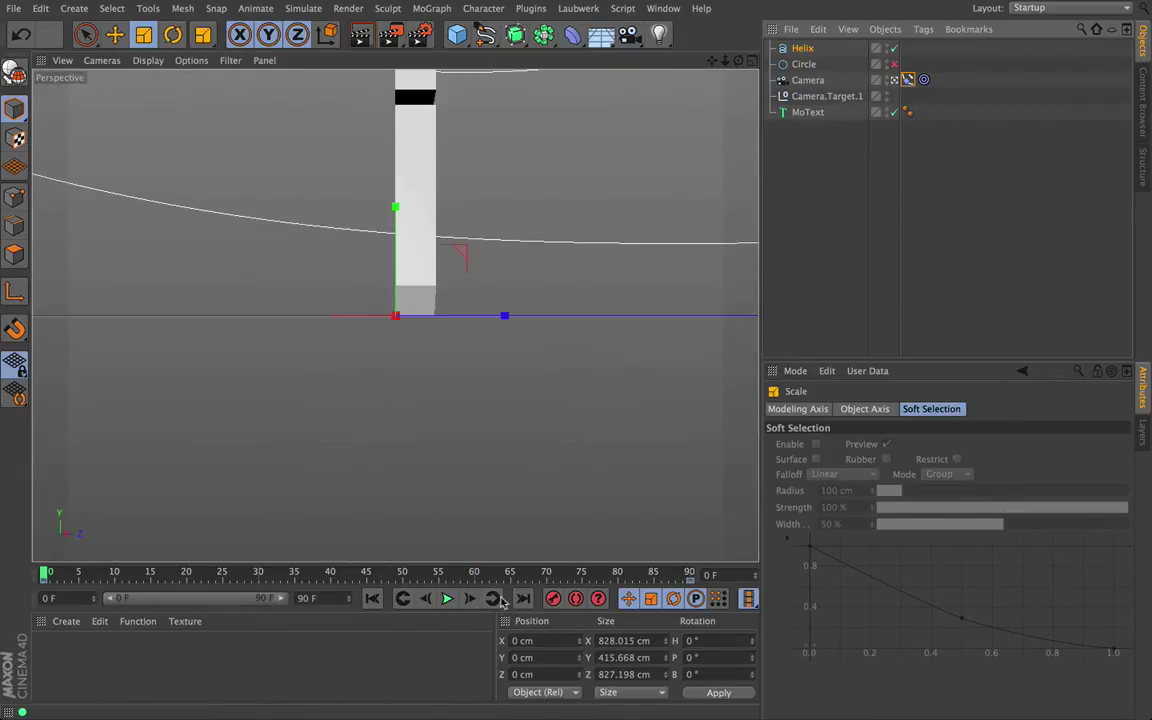
{"action": "left_click", "coordinate": [449, 599]}
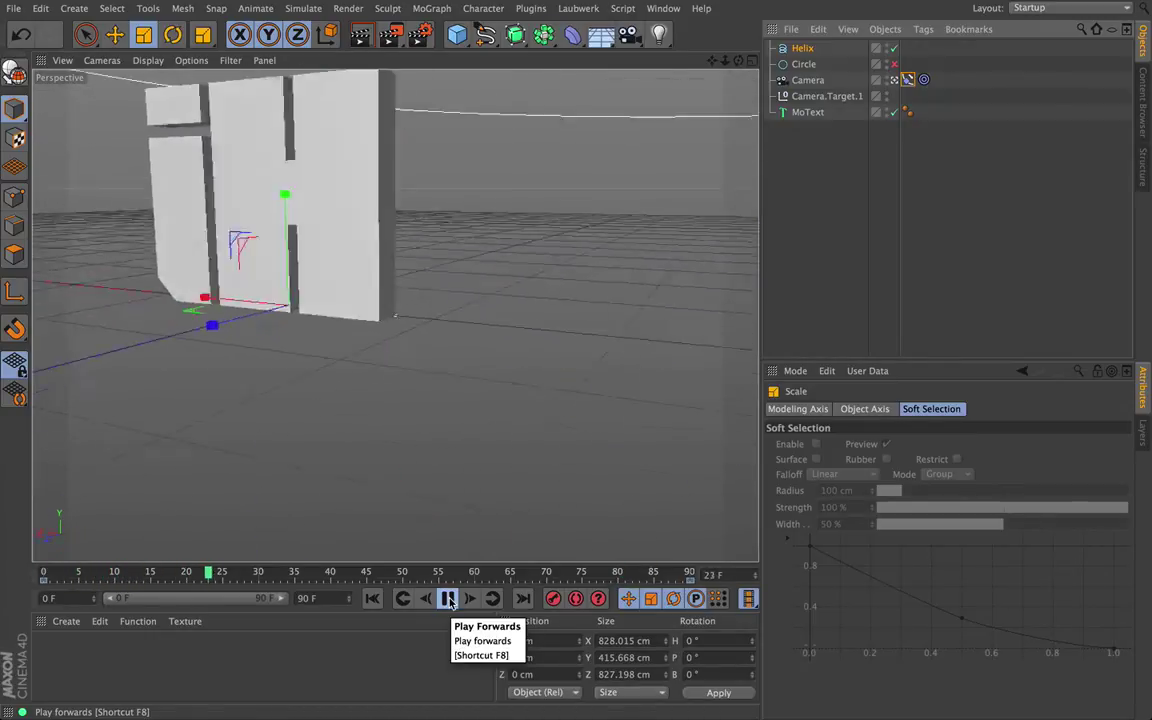
{"action": "left_click", "coordinate": [448, 598]}
{"action": "left_click", "coordinate": [368, 601]}
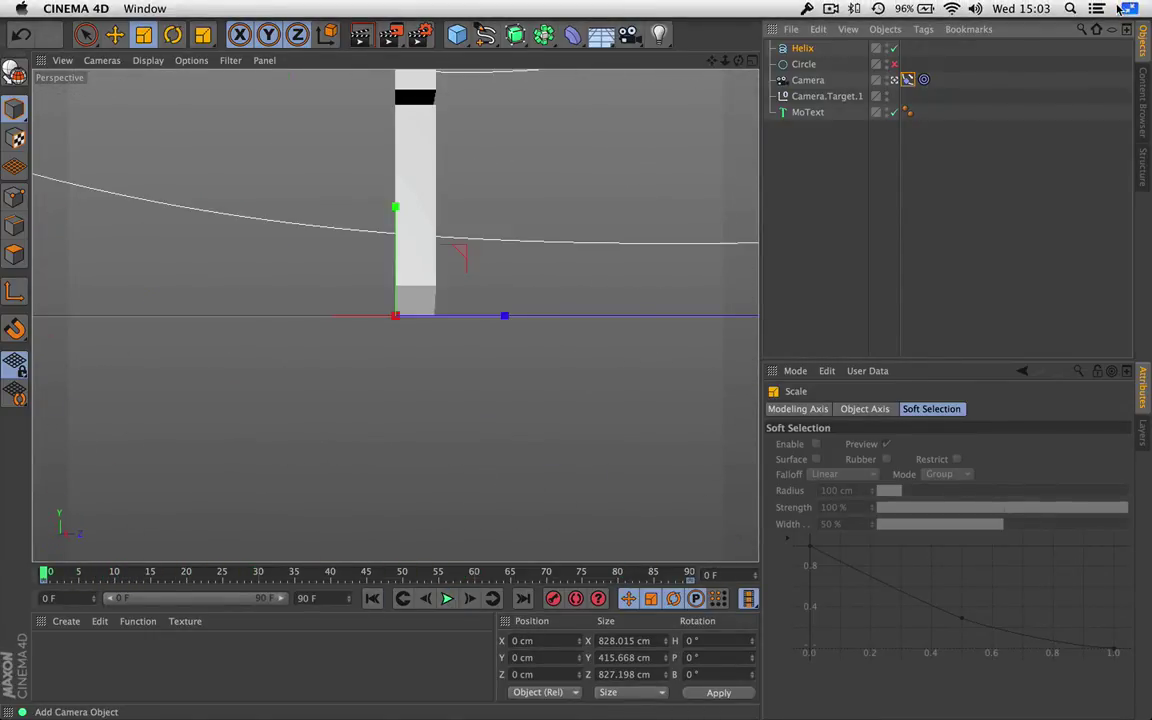
- Exit full-screen mode and minimize the project window to show the desktop
{"action": "left_click", "coordinate": [1130, 8]}
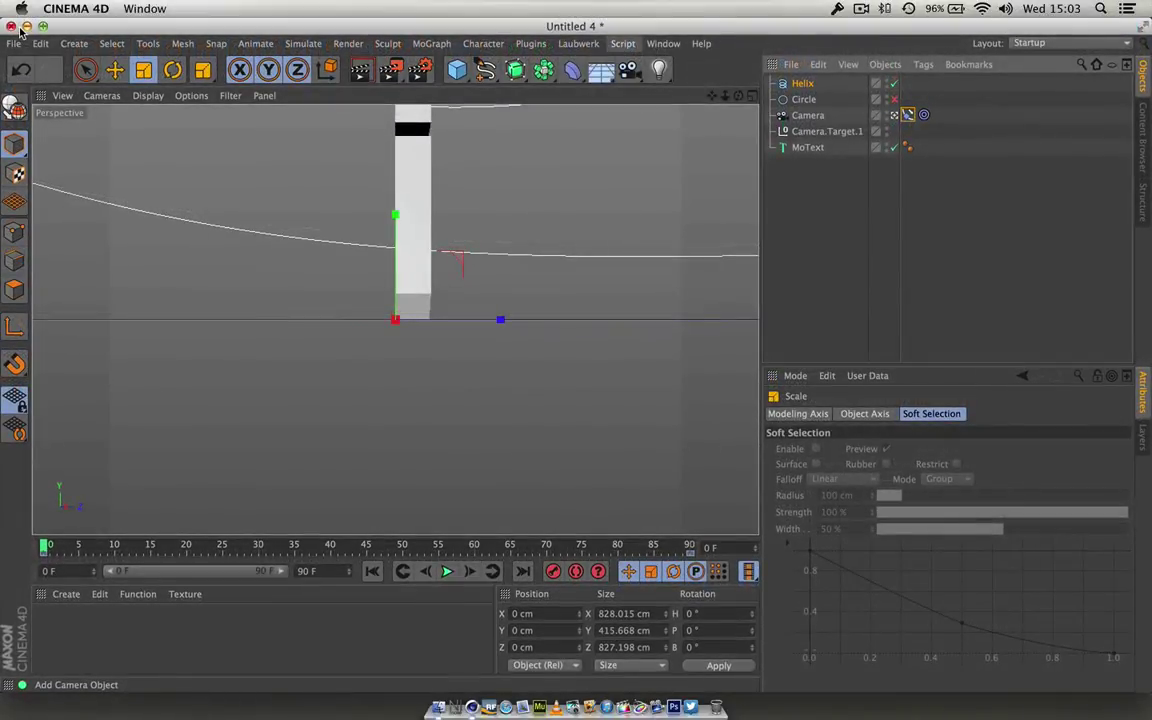
{"action": "left_click", "coordinate": [26, 26]}
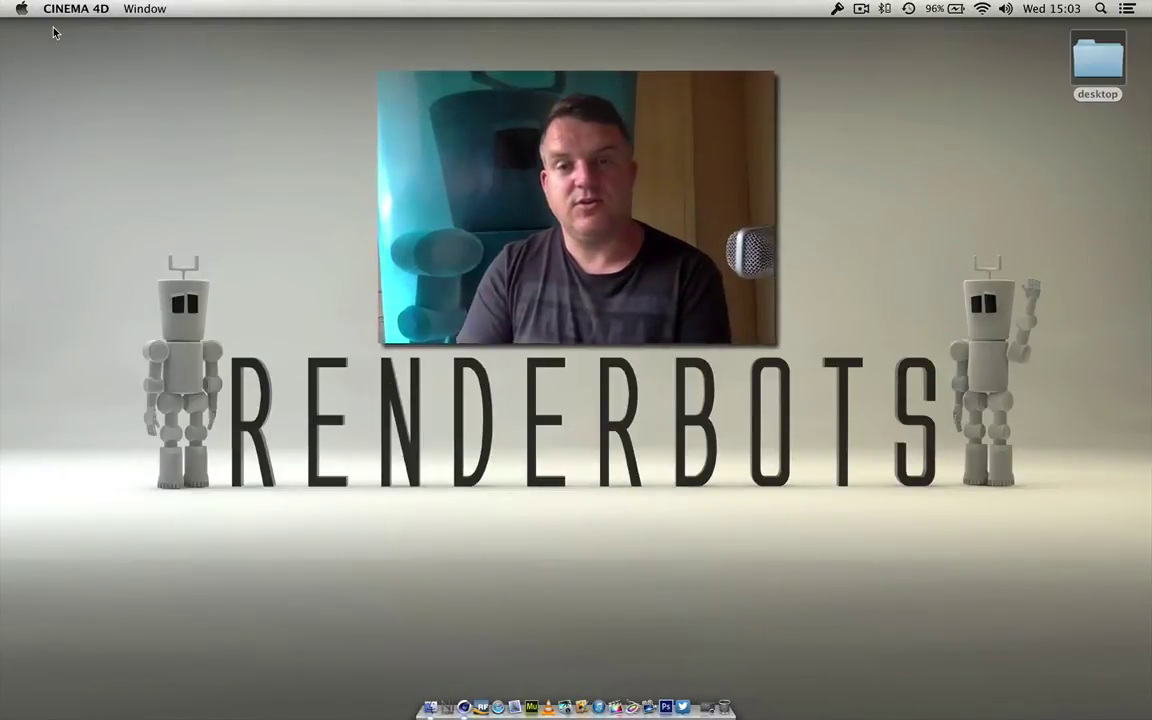